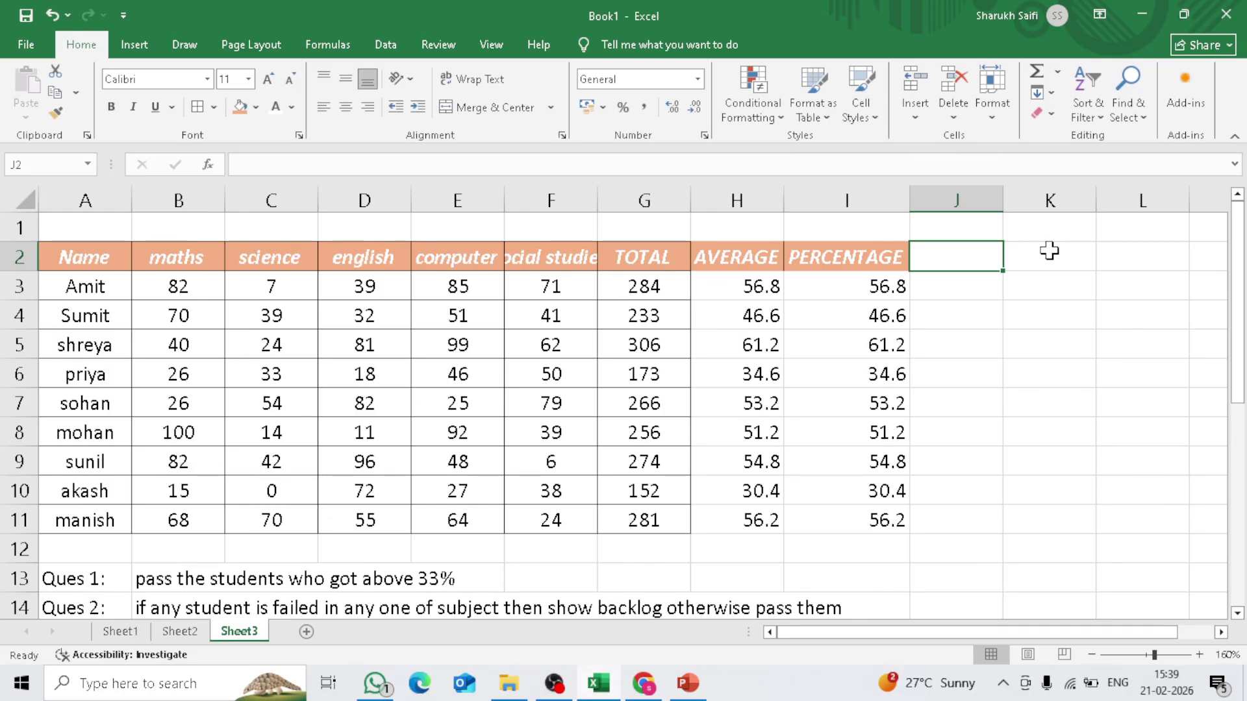
click(750, 292)
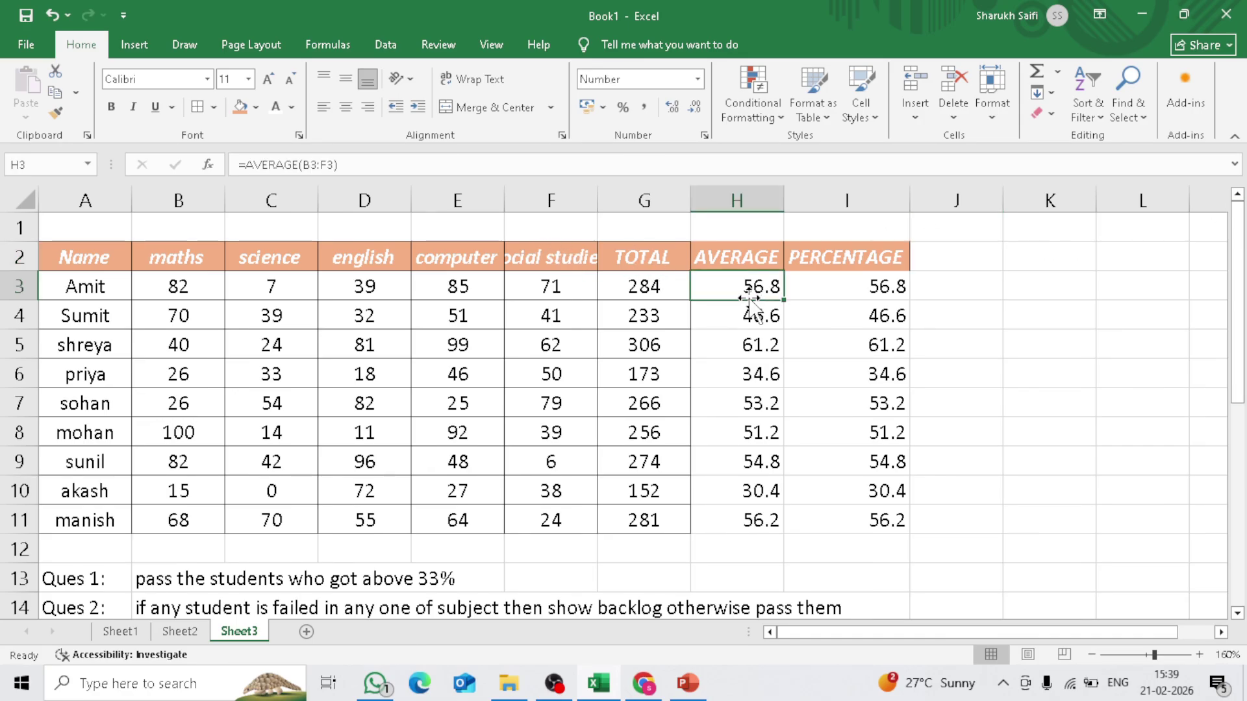
click(835, 276)
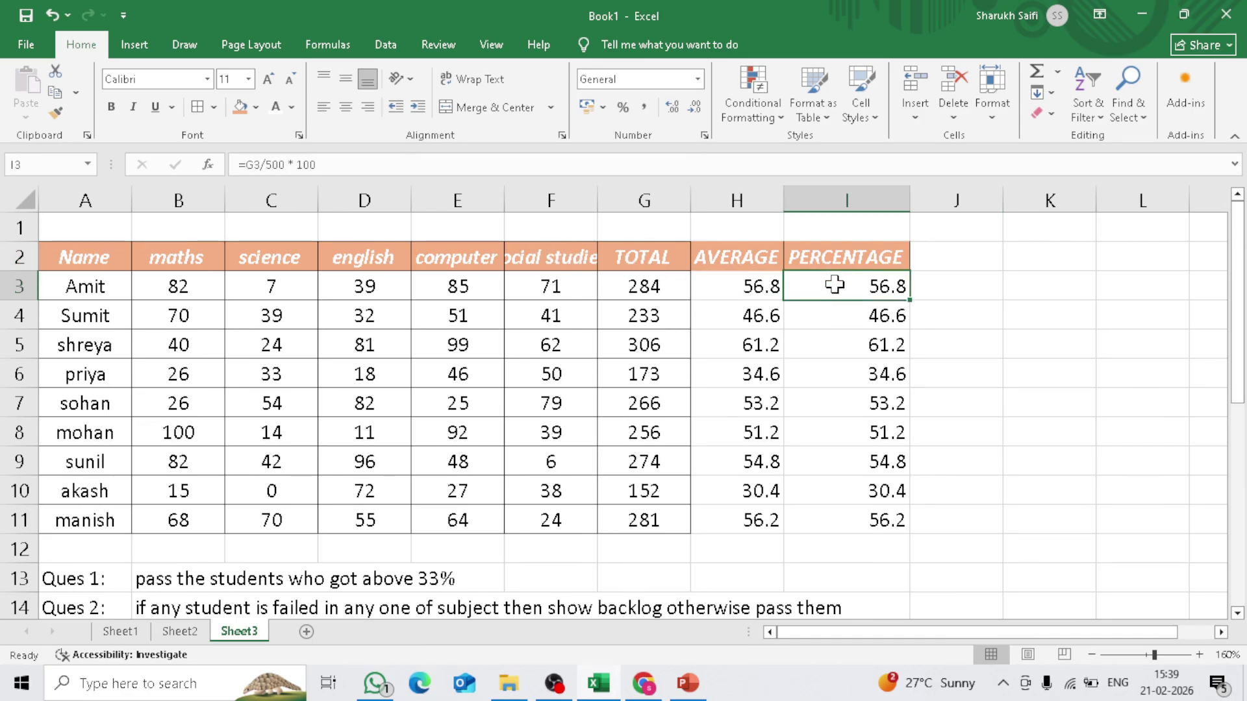
click(711, 290)
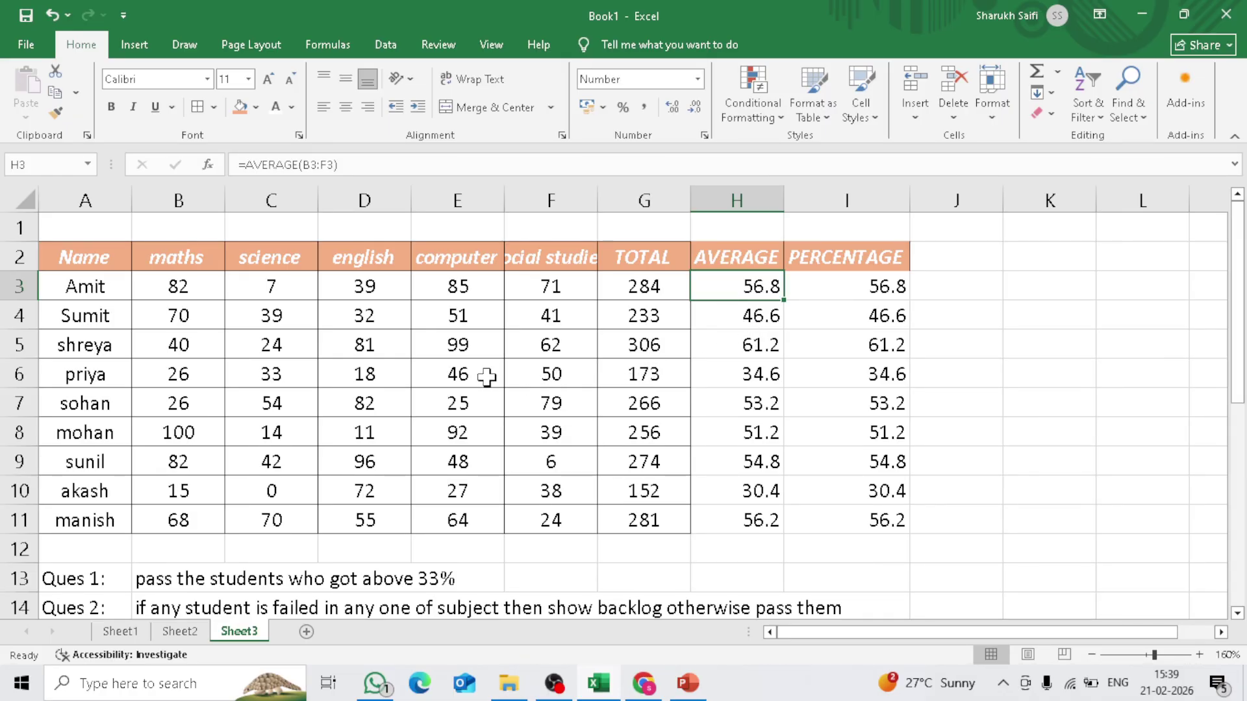
Change the random mark formula in cell B3 to =RANDBETWEEN(0,80)
click(180, 287)
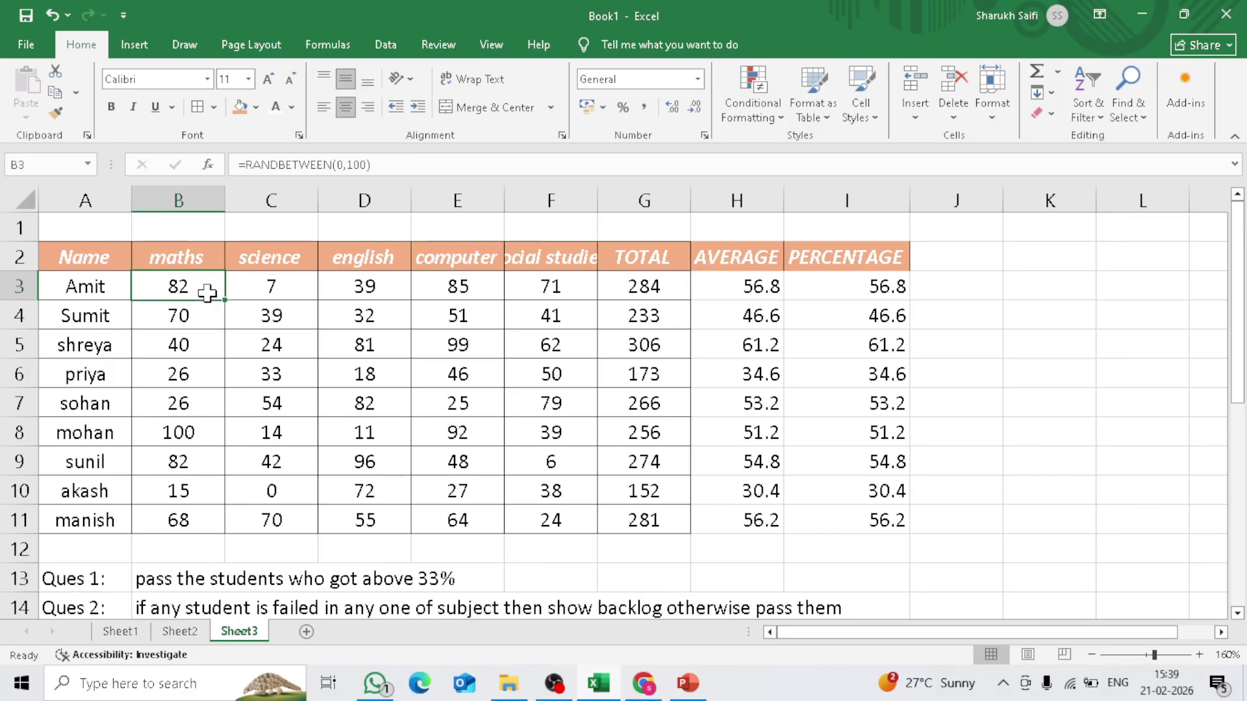
double_click(188, 286)
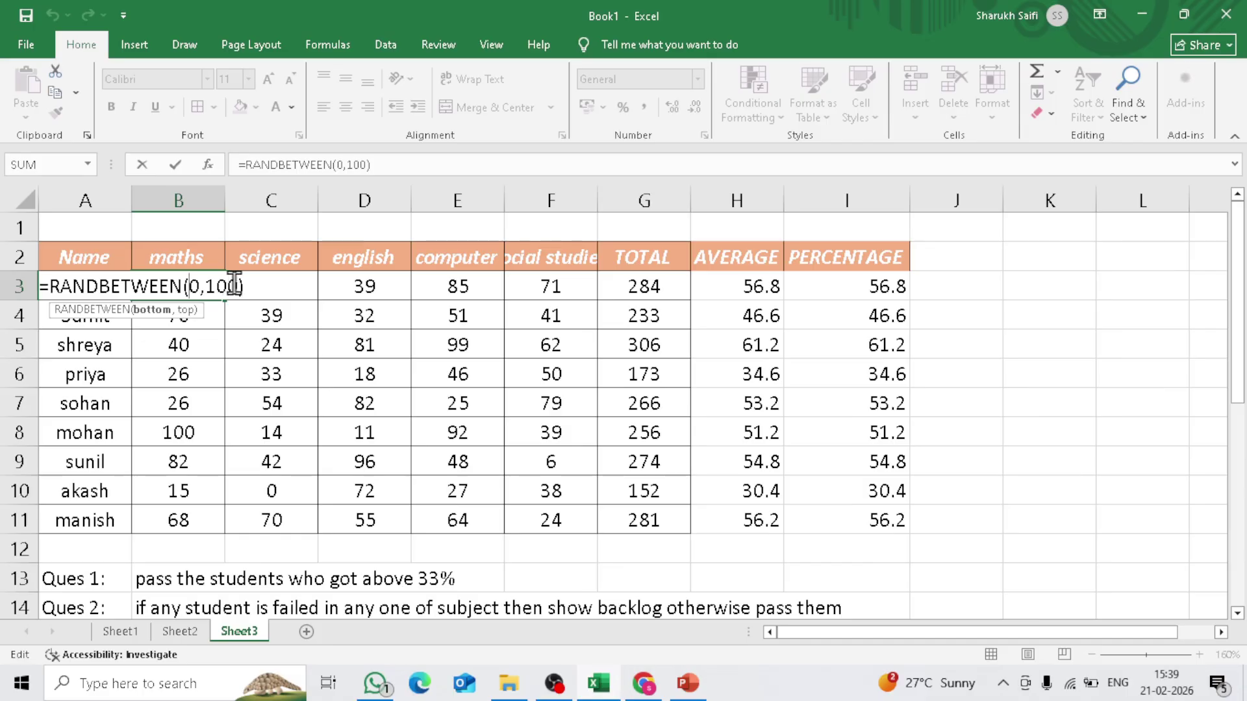
drag(237, 287, 205, 286)
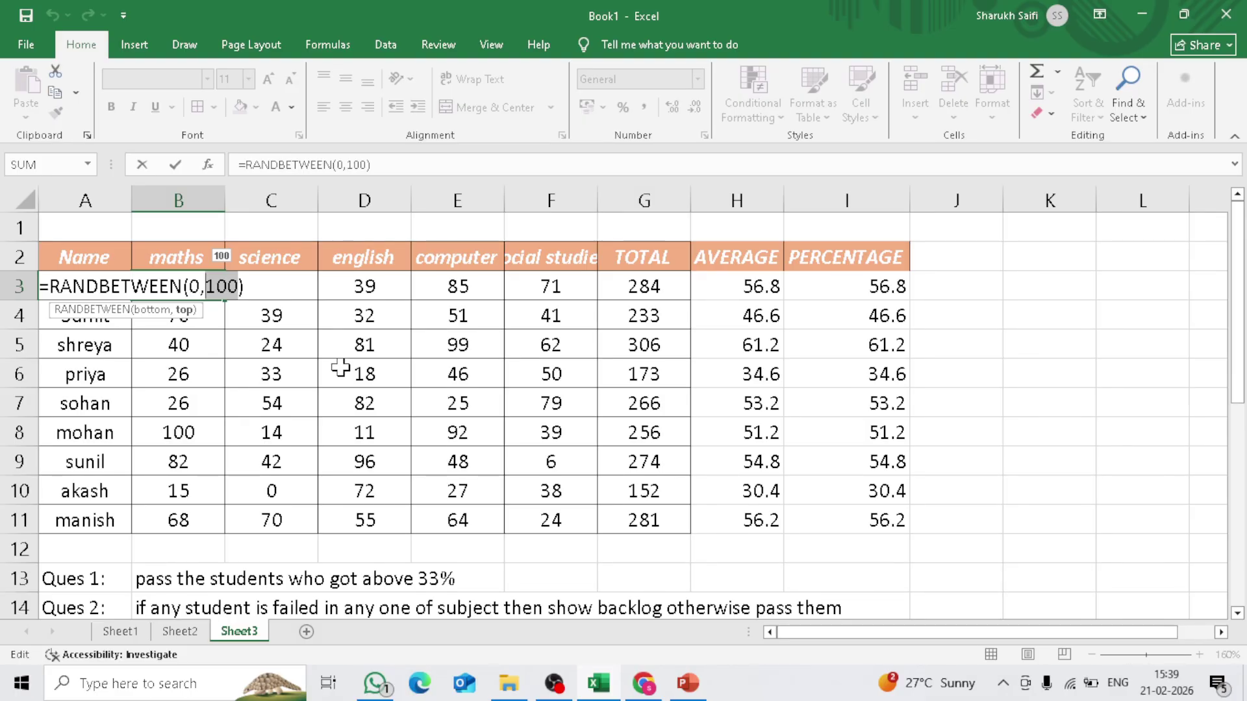
text(80)
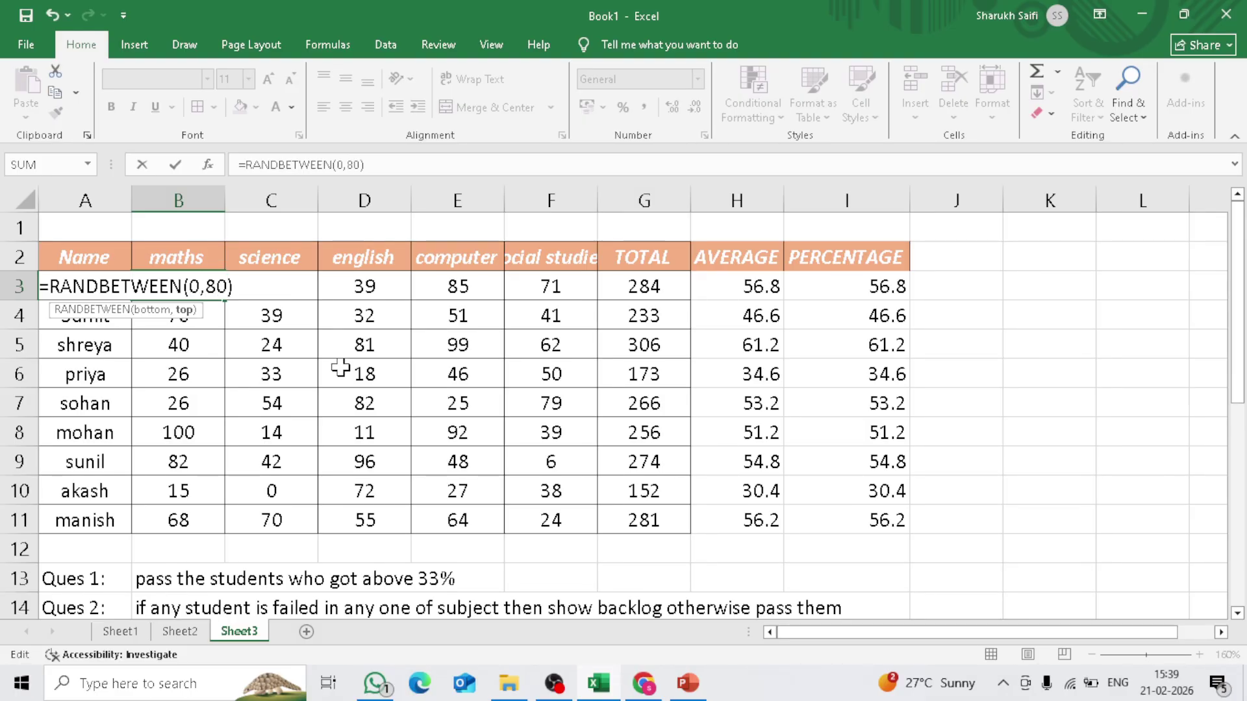
key(Return)
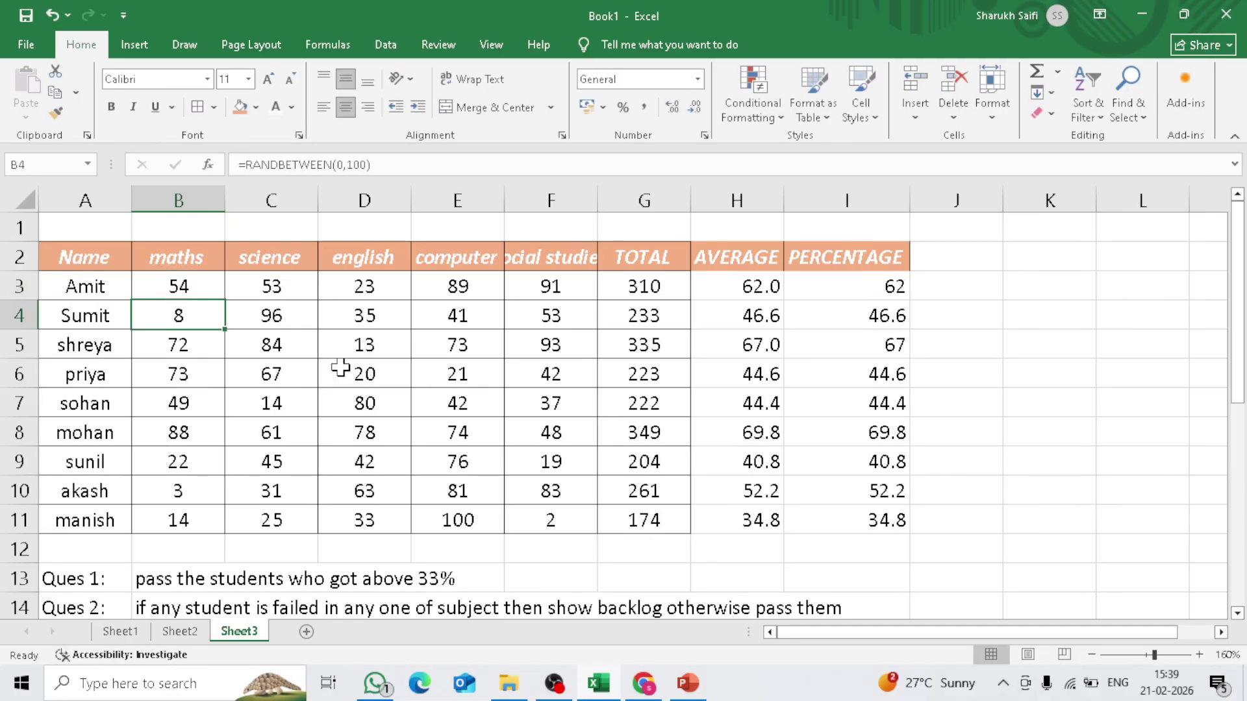
Fill the B3 formula across all five subject columns and down through row 11, covering B3:F11
click(207, 288)
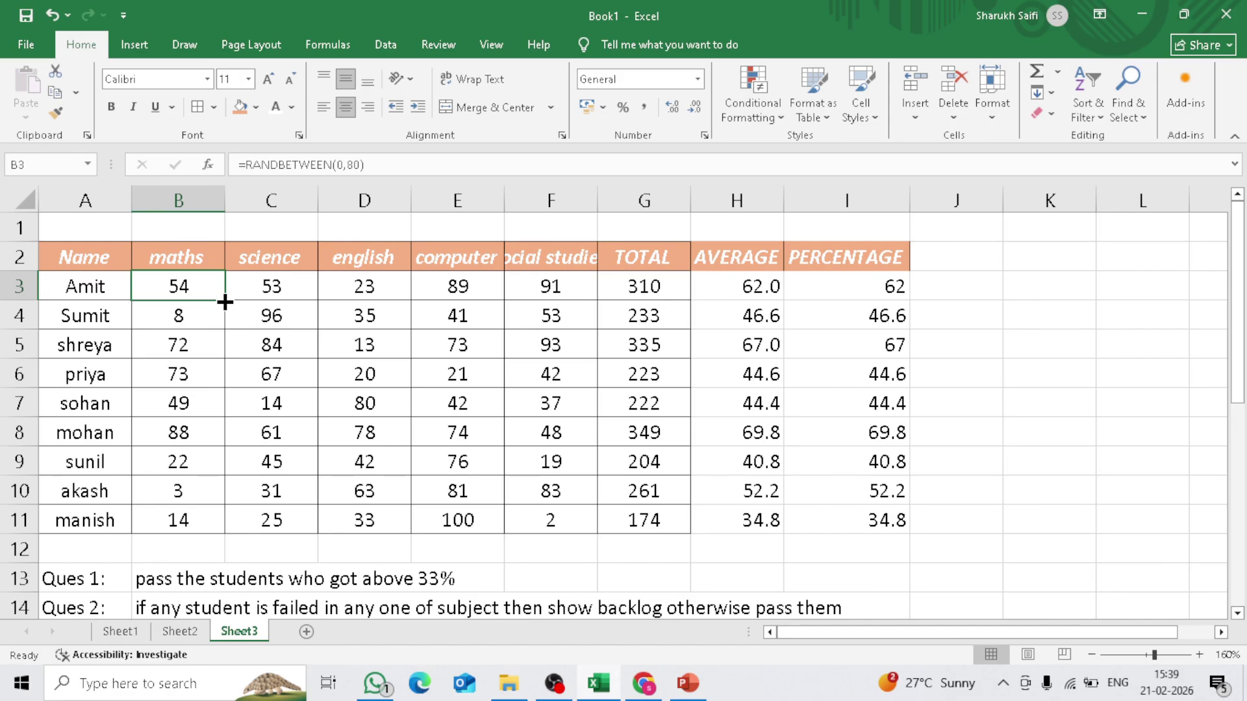
drag(224, 302, 573, 524)
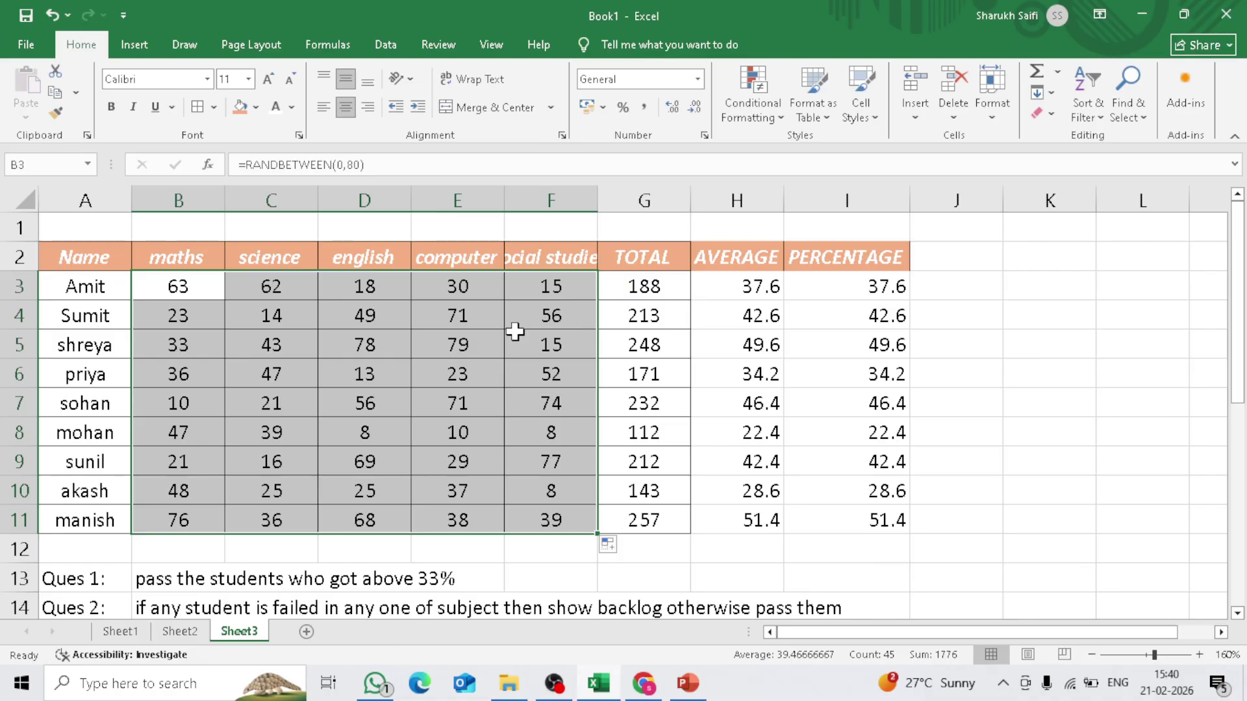
click(569, 310)
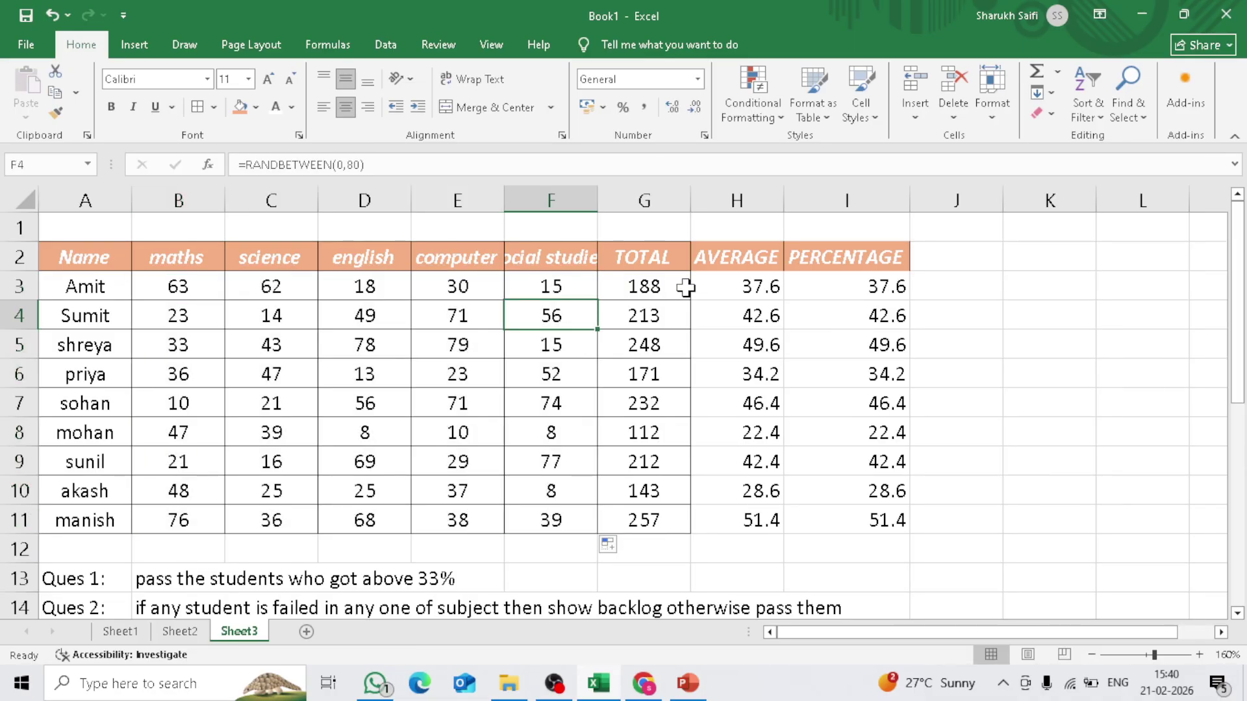
click(705, 287)
double_click(749, 286)
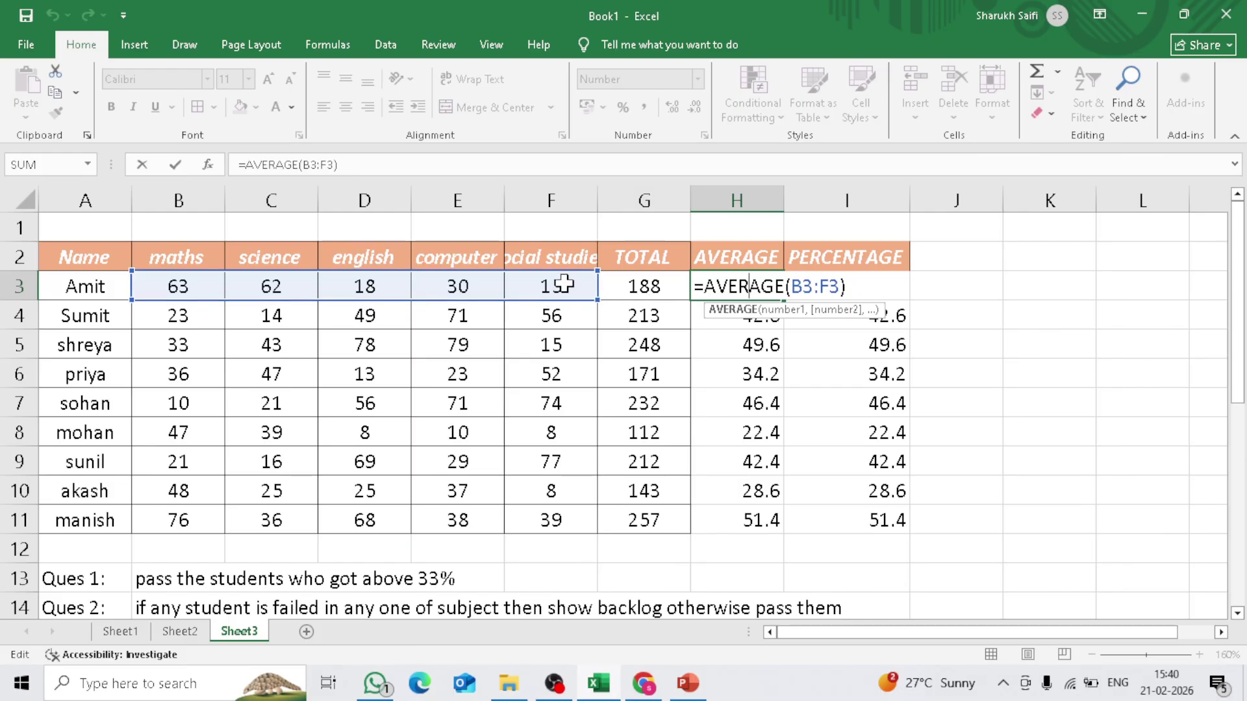
key(Return)
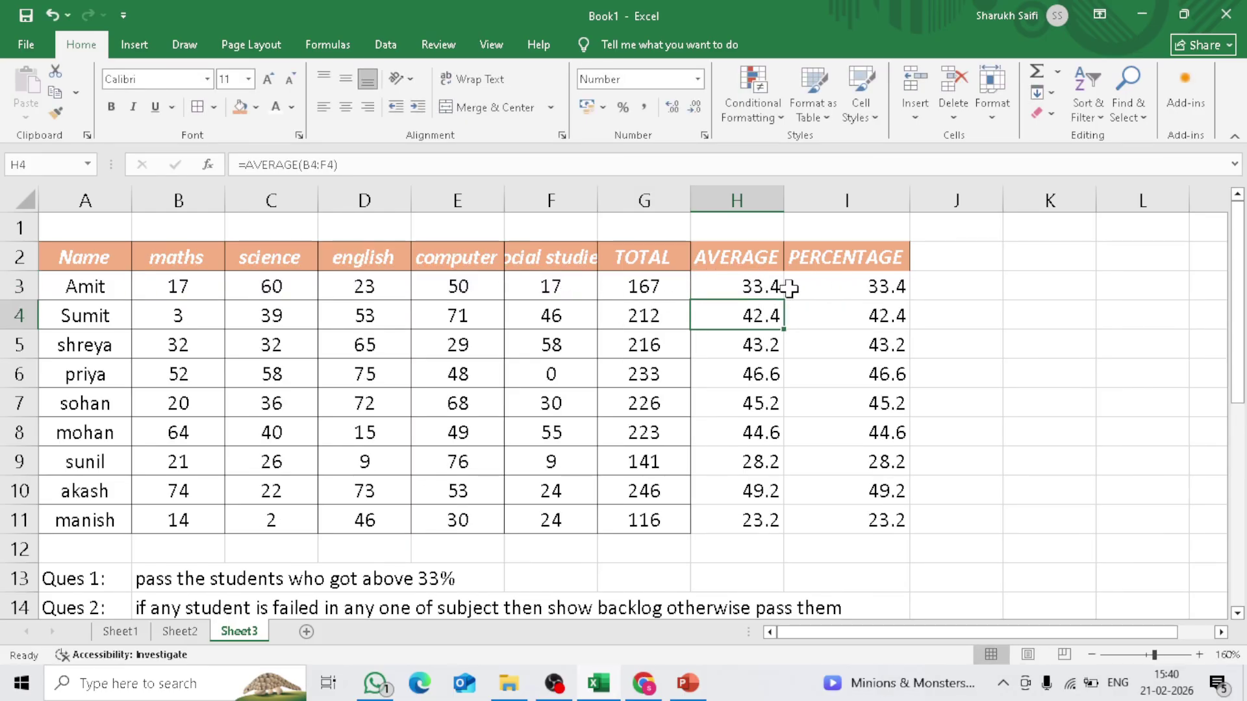
Change the PERCENTAGE formula in I3 to =G3/400 * 100
click(812, 292)
double_click(812, 292)
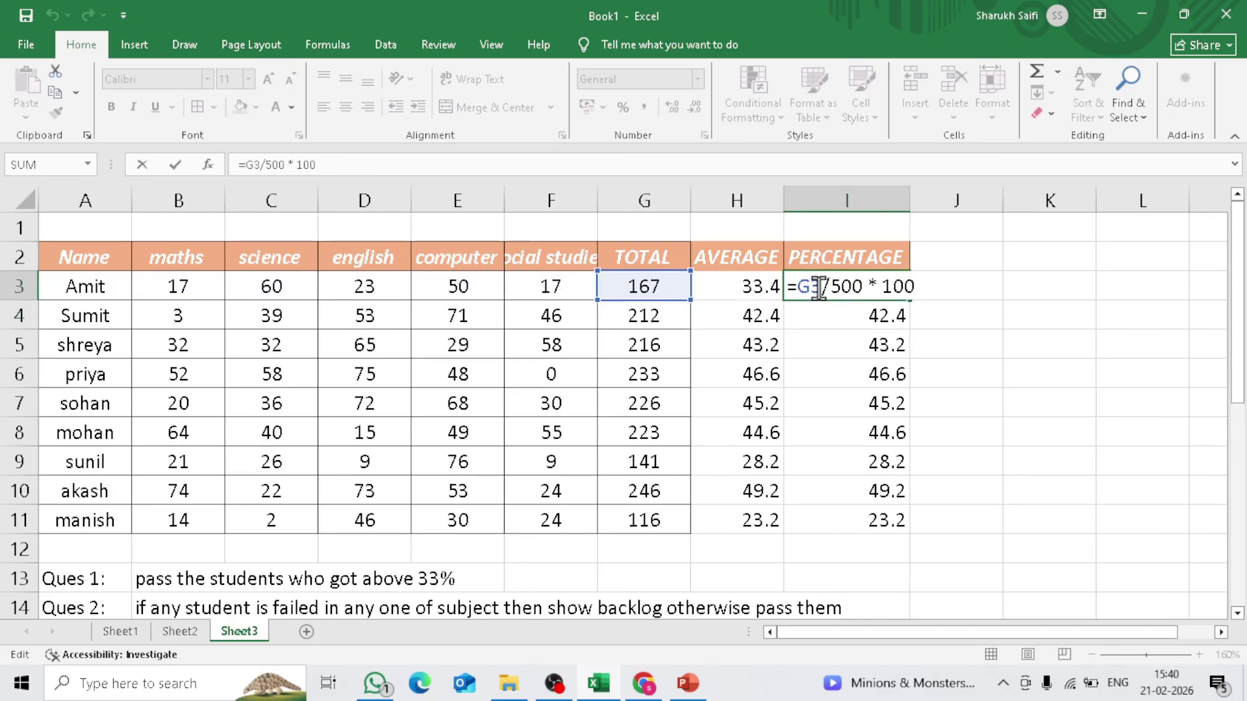
drag(830, 286, 864, 287)
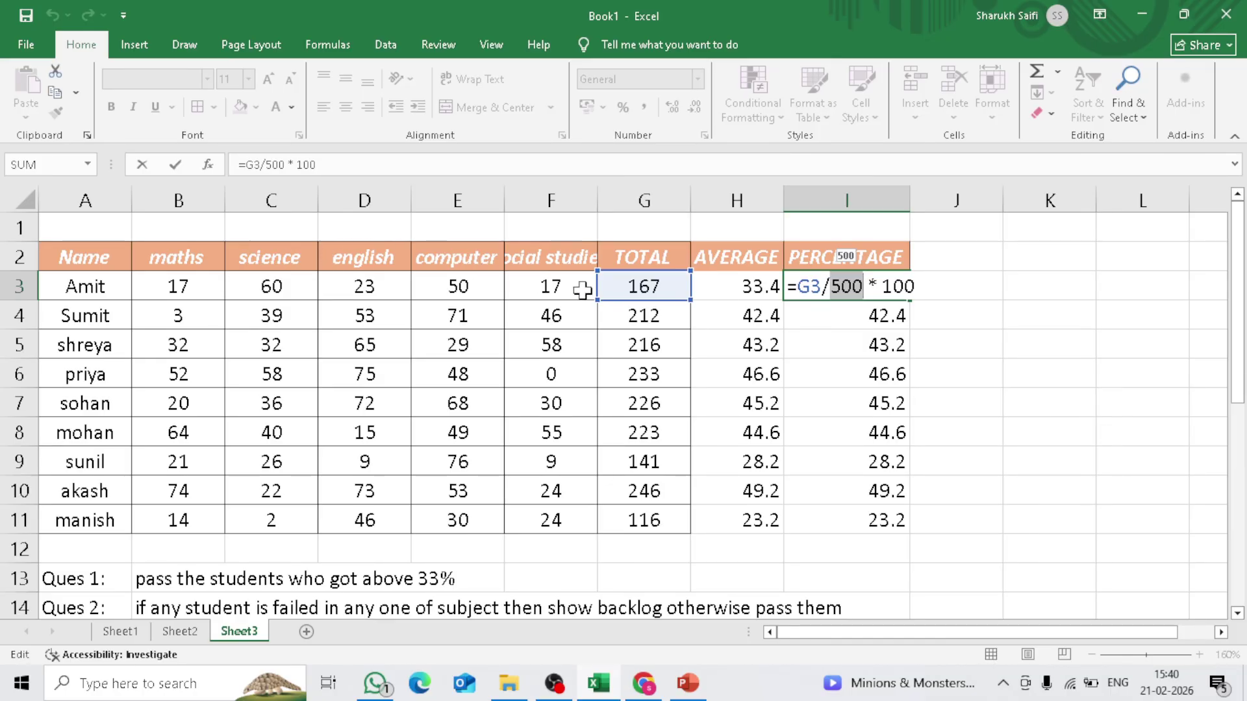
text(400)
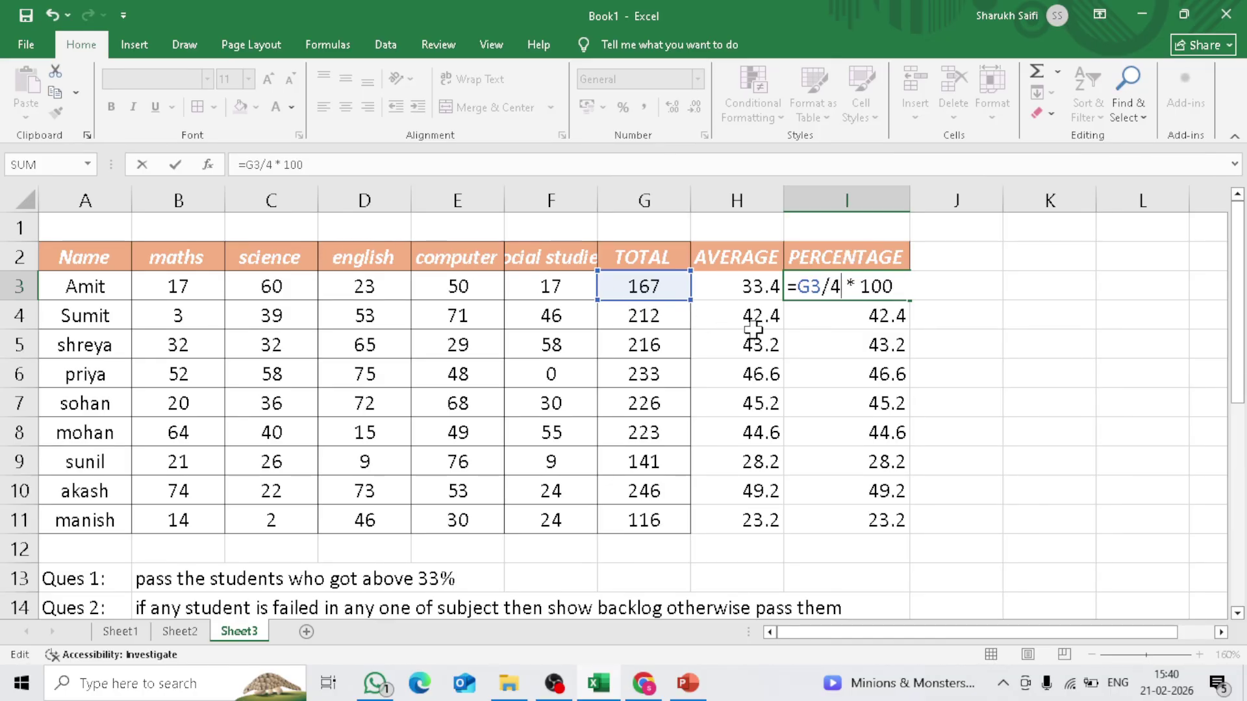
key(Return)
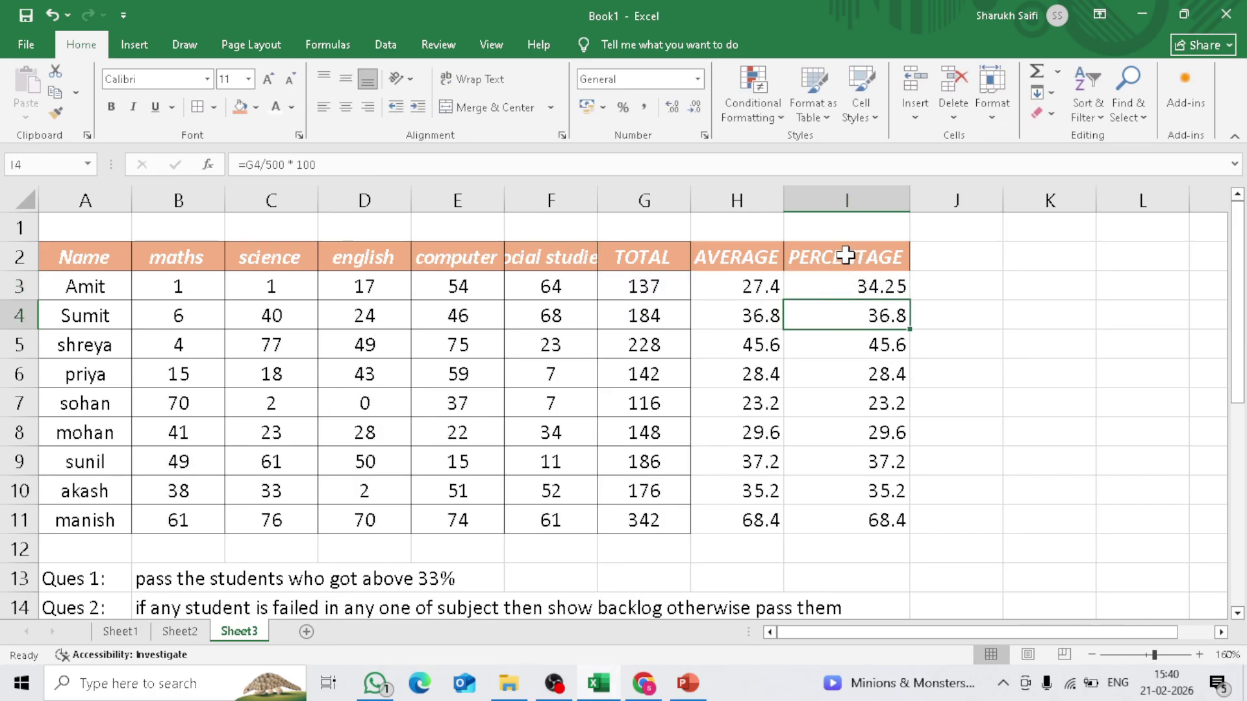
Fill the I3 percentage formula down to I11 and format I3:I11 as numbers with one decimal place
click(879, 286)
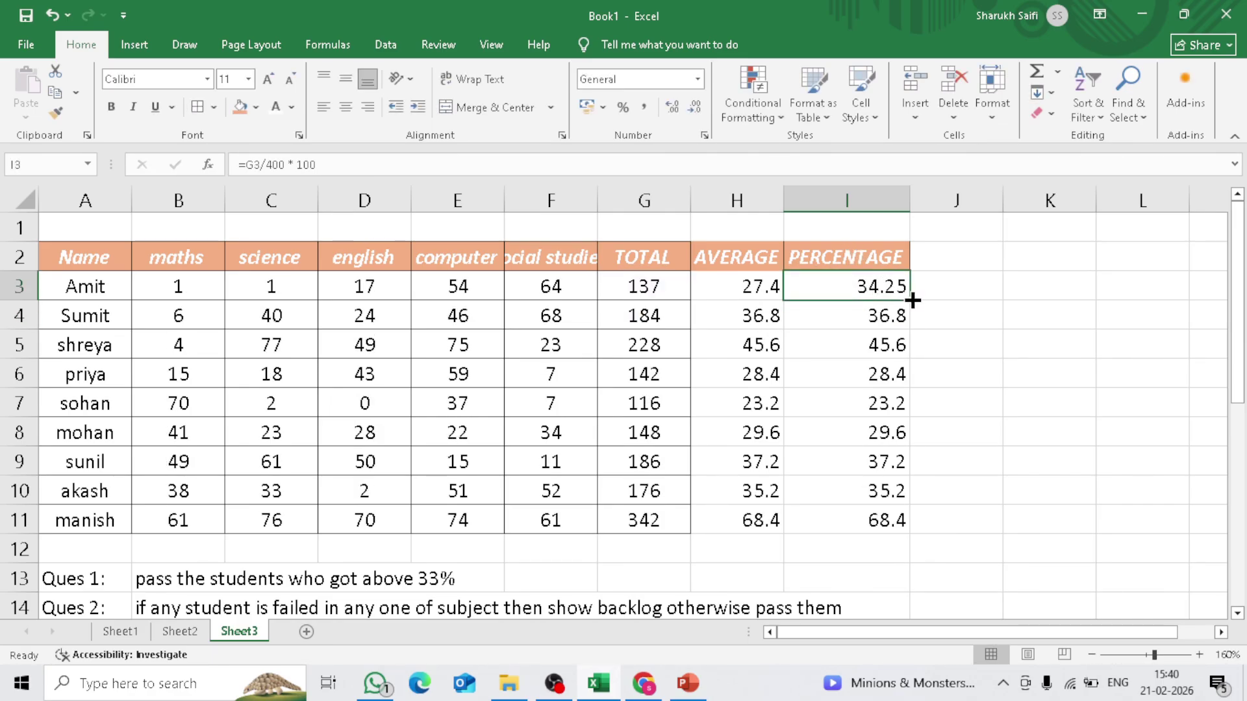
double_click(910, 300)
click(967, 424)
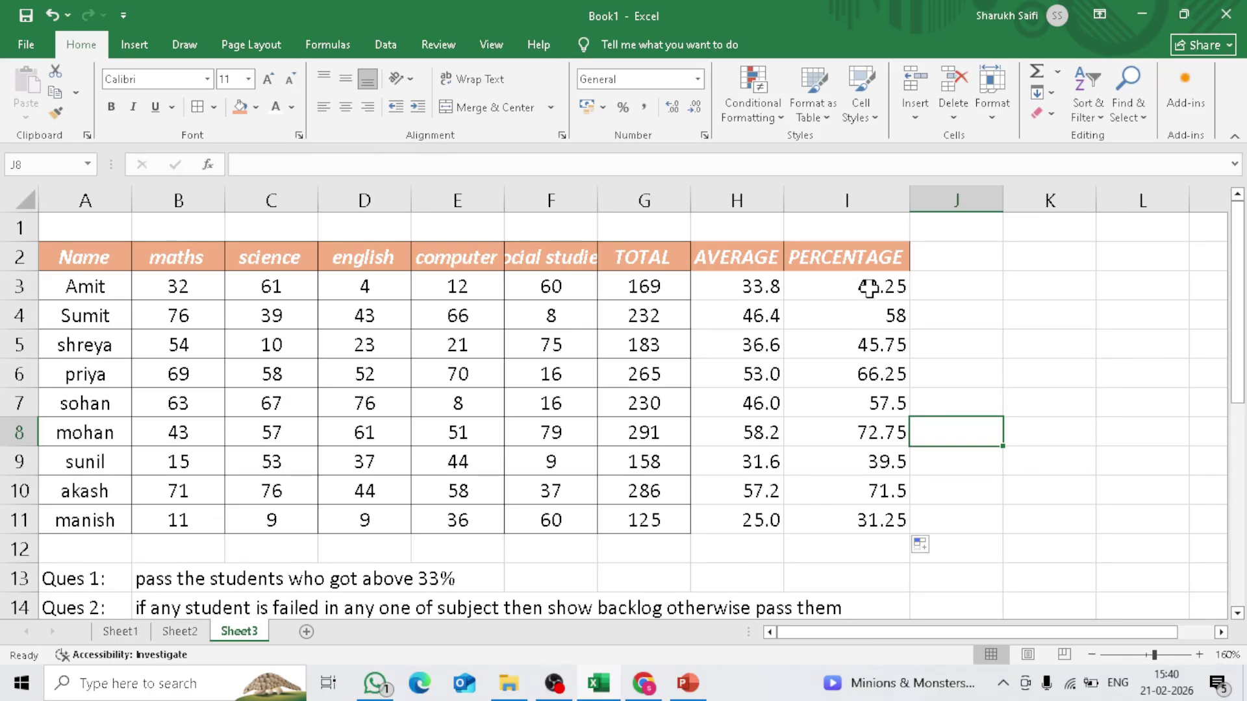
drag(868, 286, 879, 515)
click(700, 117)
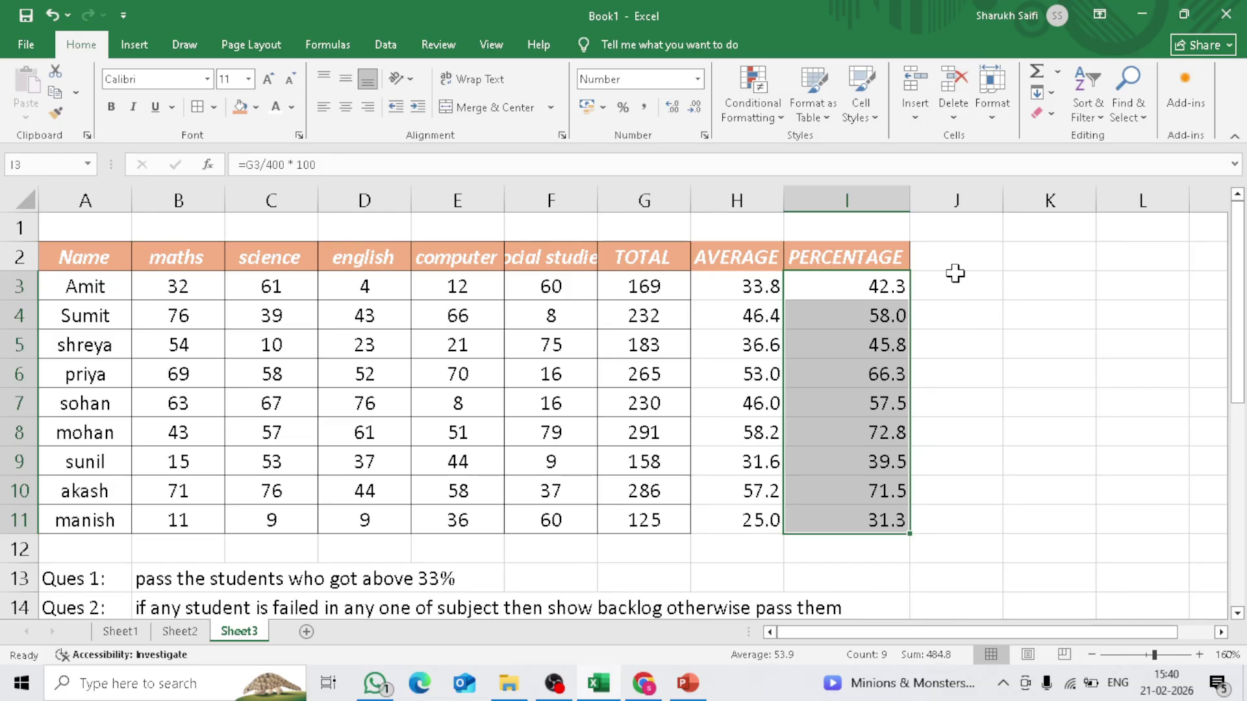
Enter the column header RESULT in J2, beside the PERCENTAGE header
click(954, 273)
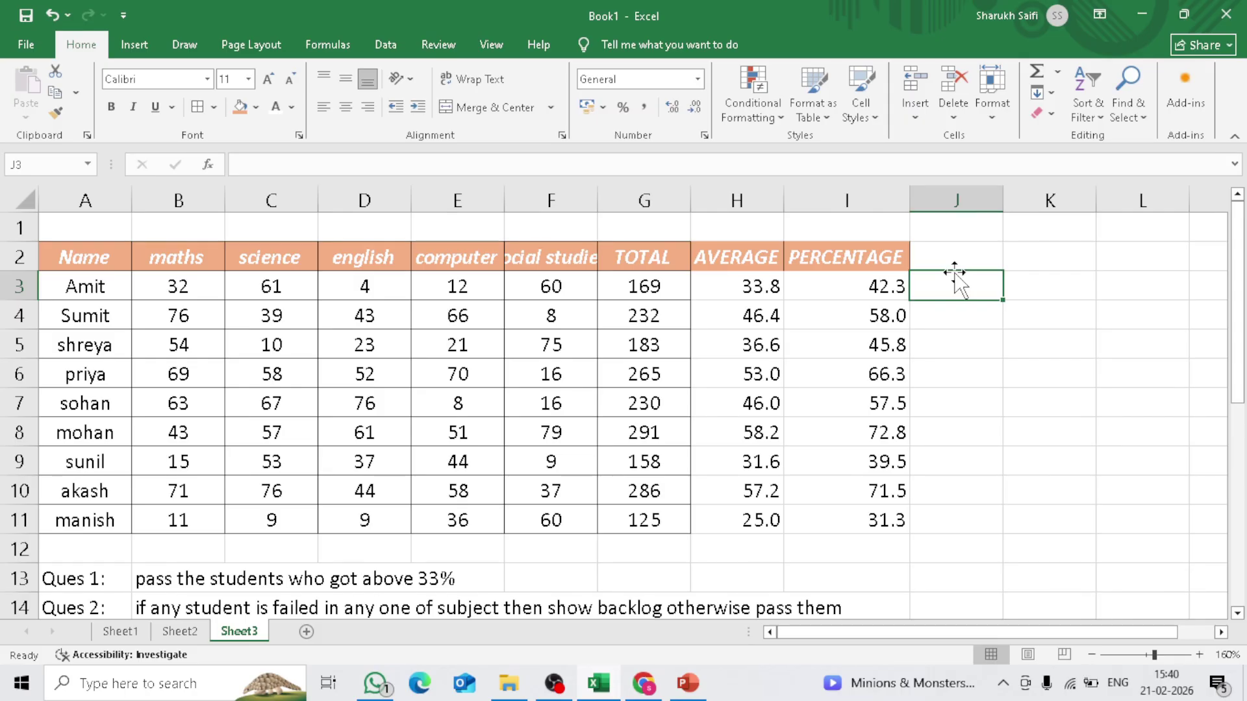
key(Up)
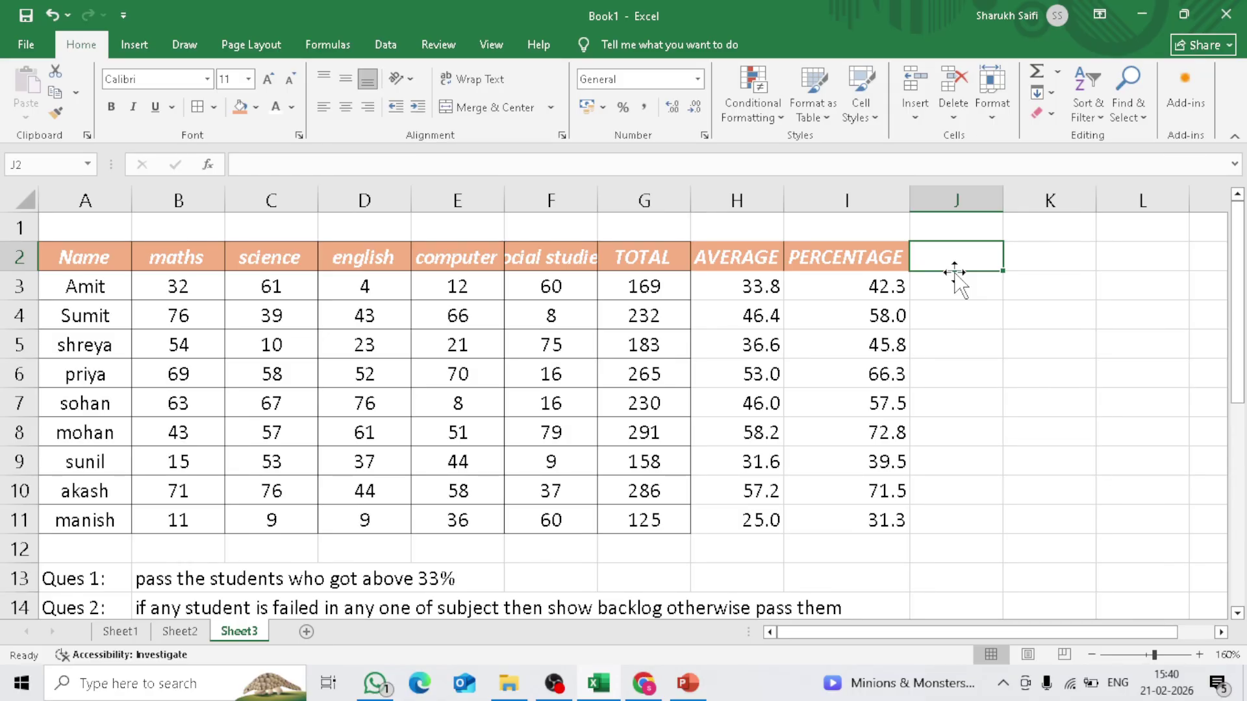
text(RE)
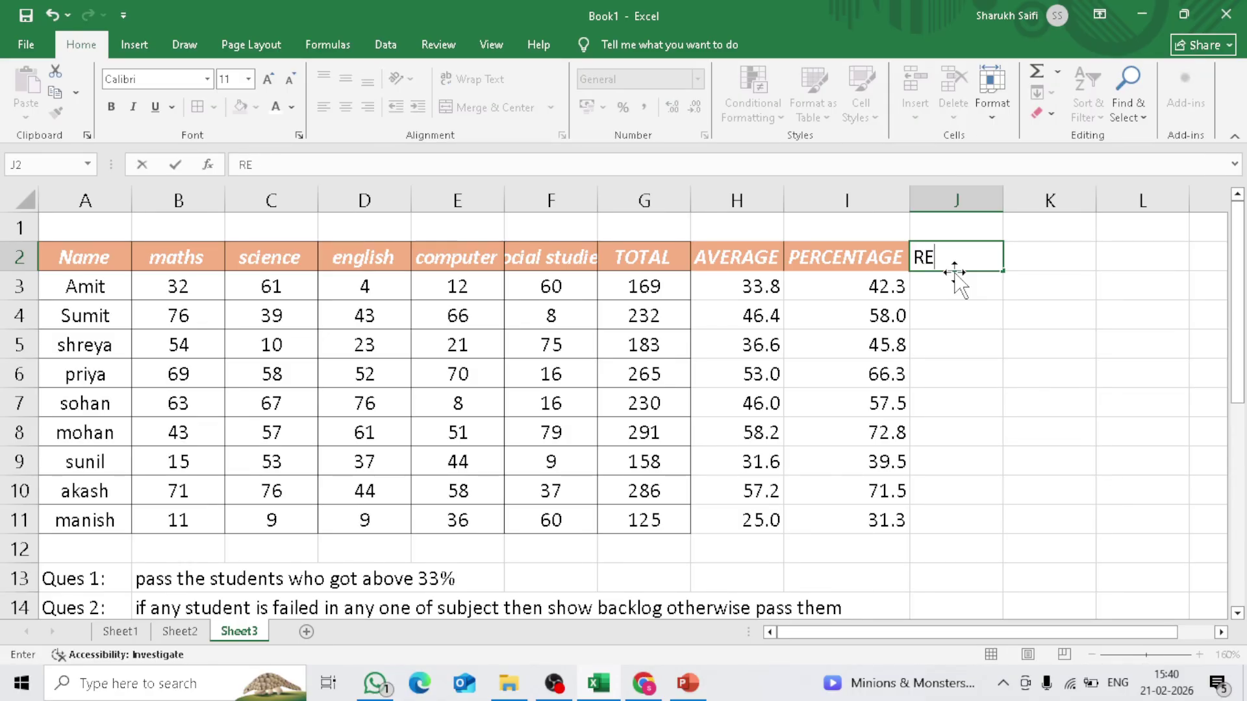
text(STULT)
key(BackSpace)
key(BackSpace)
key(BackSpace)
key(BackSpace)
text(ULT)
key(Return)
Review the three questions in rows 13 to 15 below the marks table
scroll(452, 460, down, 1)
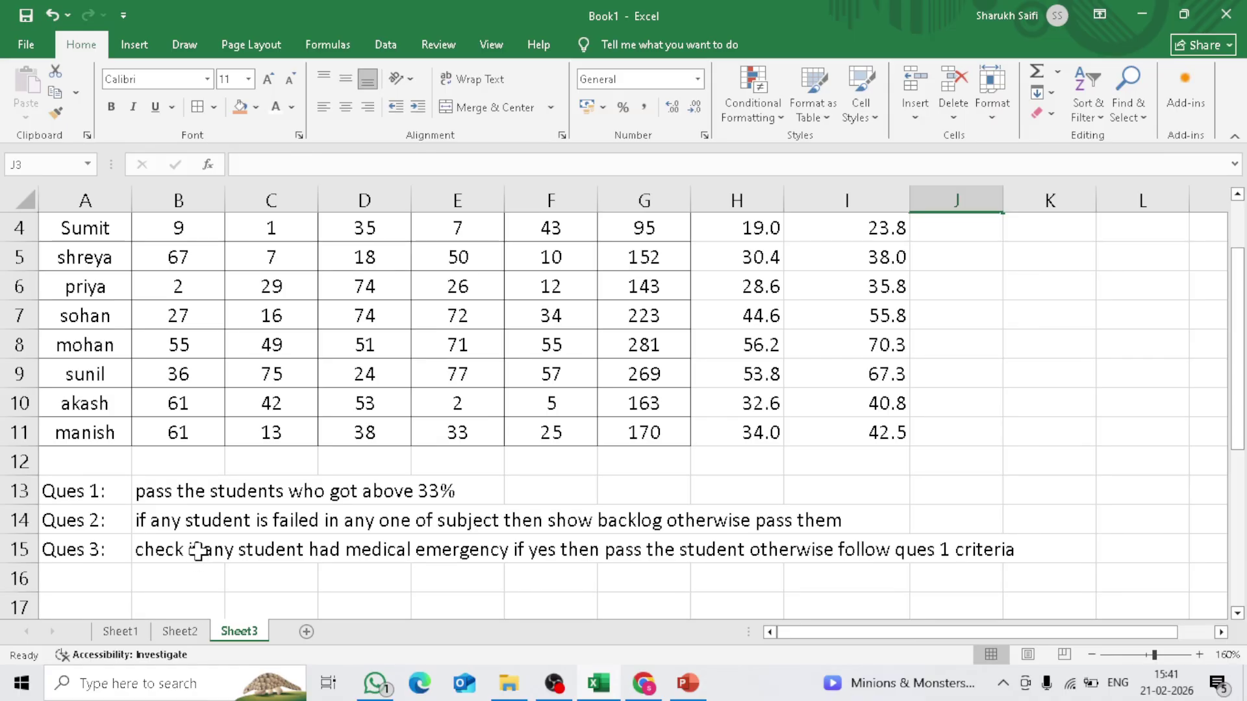
drag(104, 497, 1085, 593)
click(1091, 580)
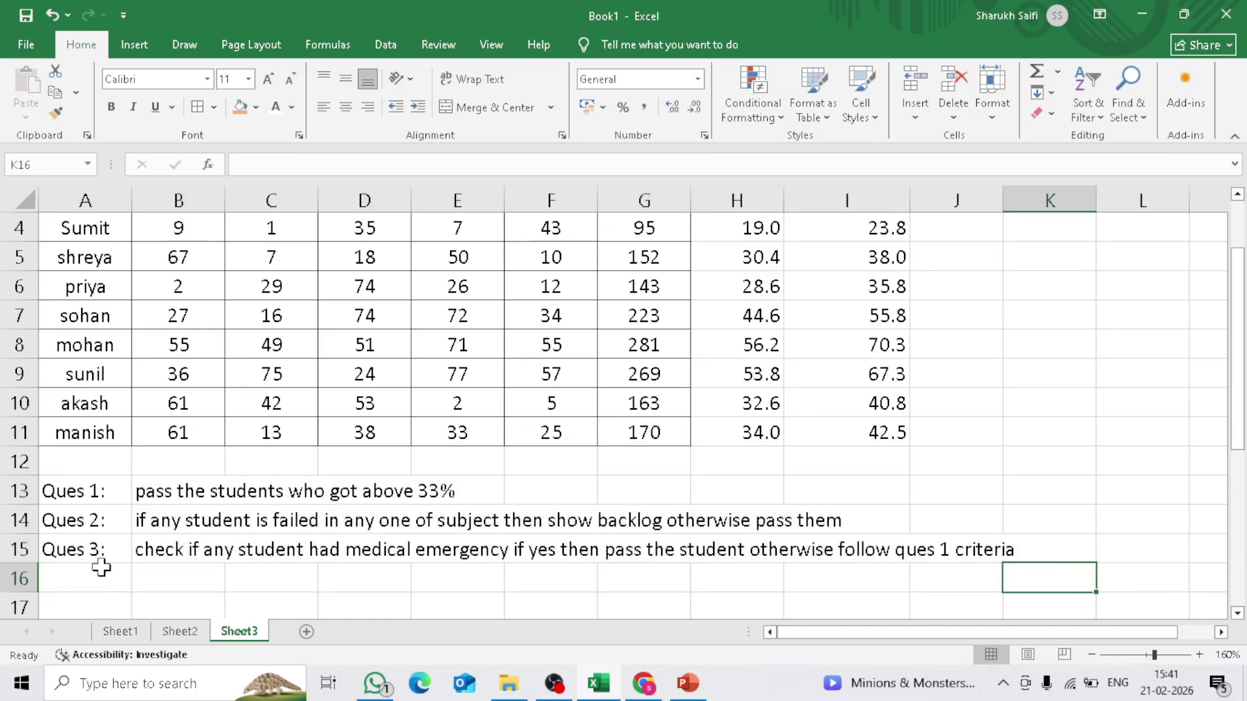
click(153, 499)
scroll(243, 603, up, 1)
scroll(234, 599, down, 1)
scroll(224, 599, up, 1)
click(218, 601)
click(387, 553)
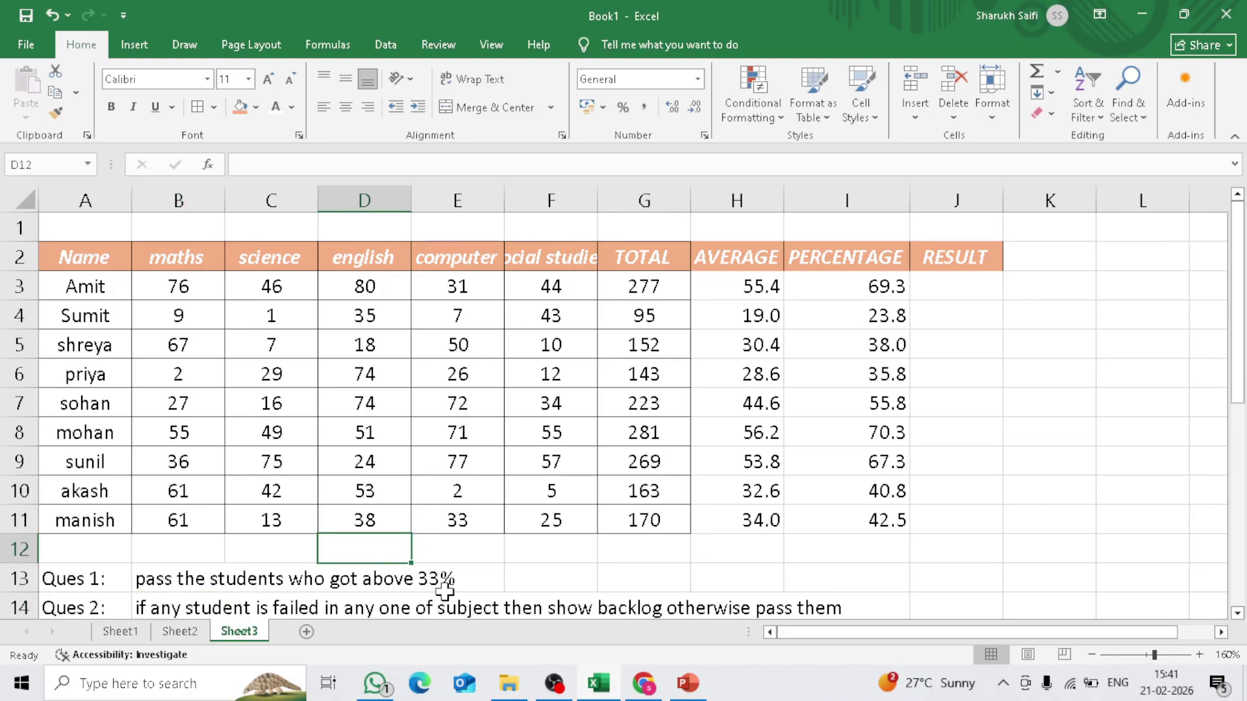
click(951, 280)
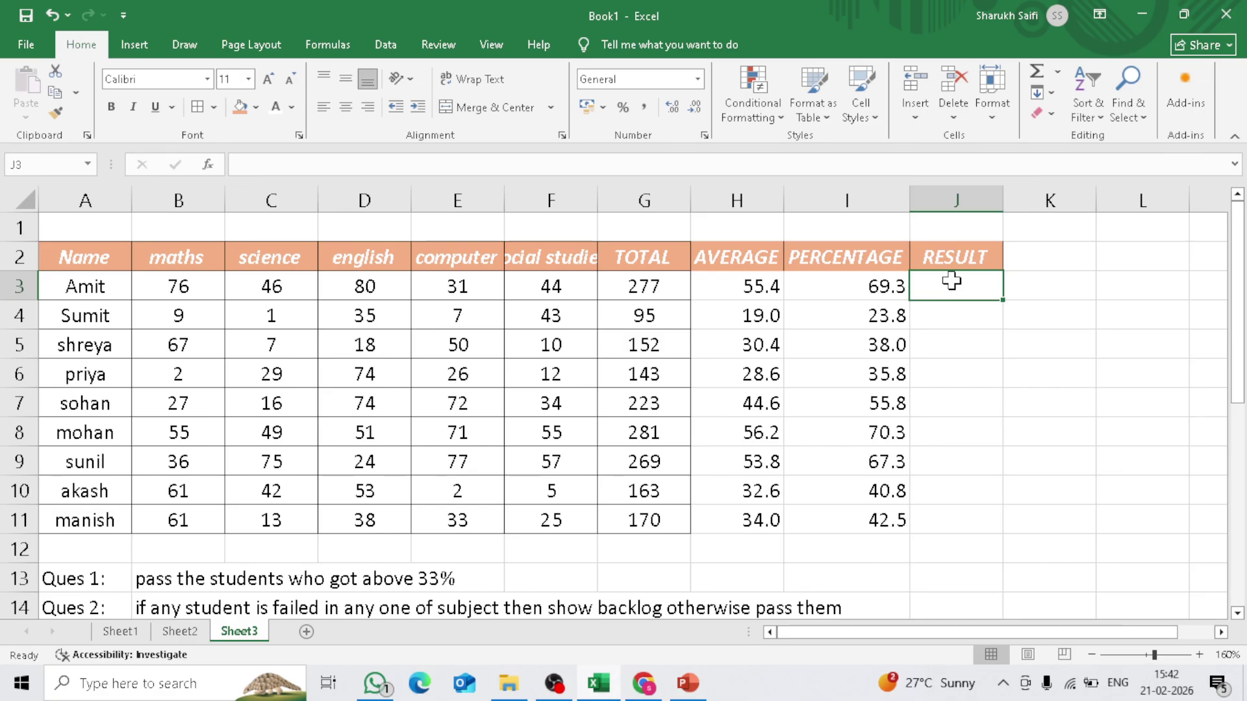
text(=)
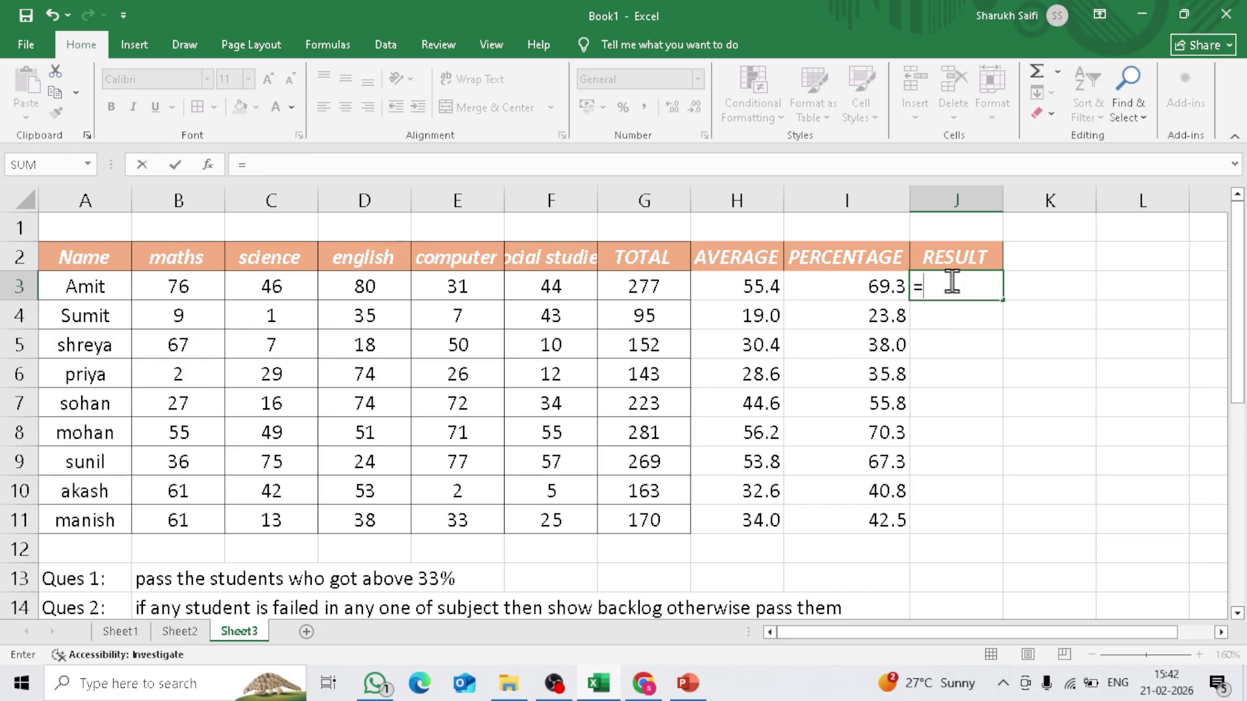
text(IF)
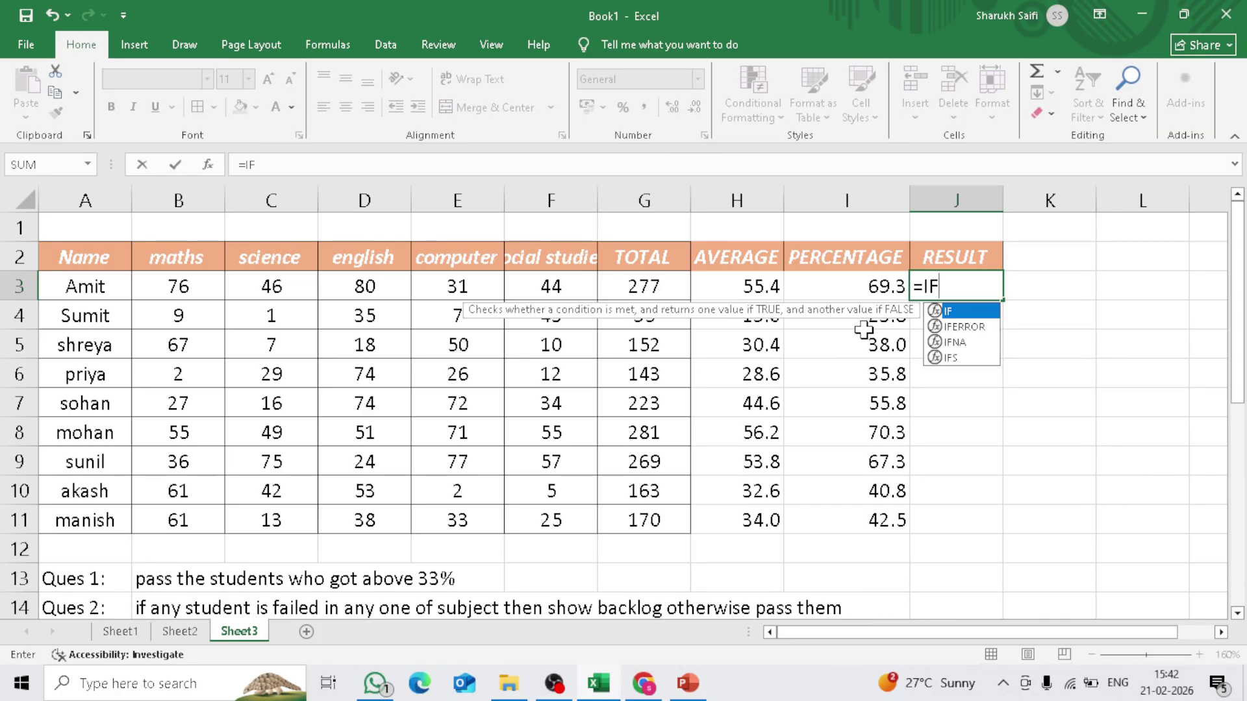
text(()
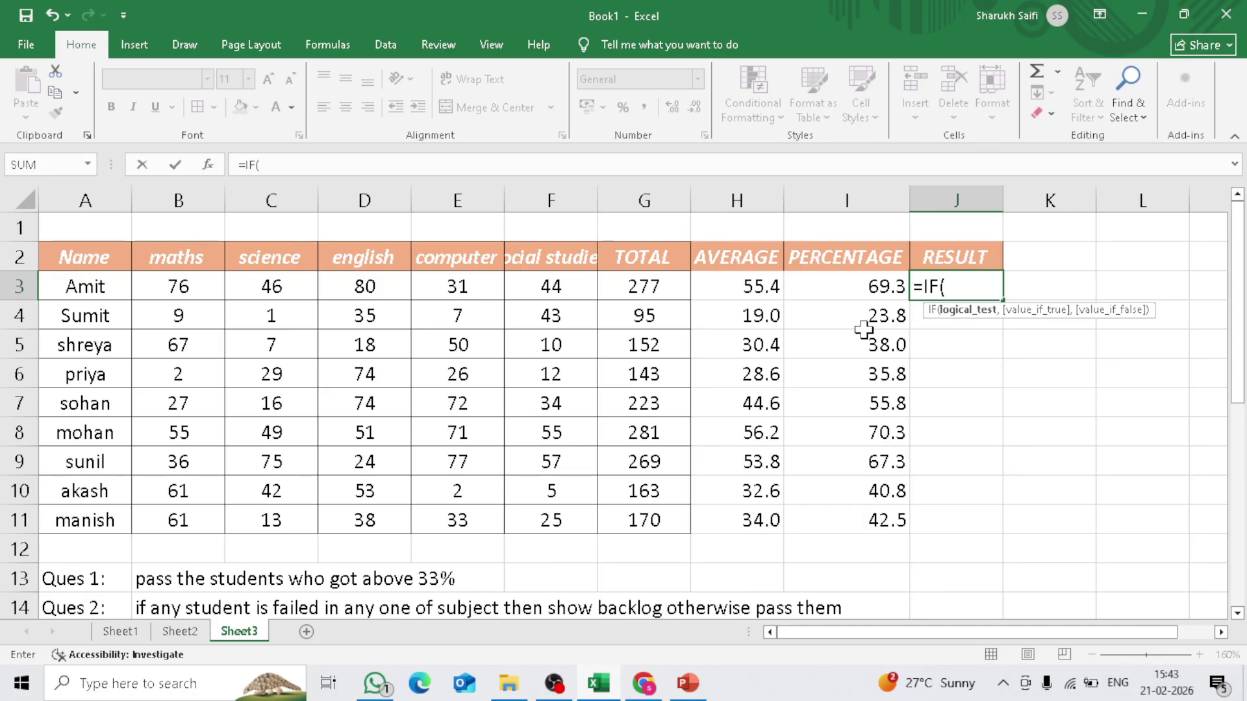
key(BackSpace)
key(BackSpace)
key(BackSpace)
key(BackSpace)
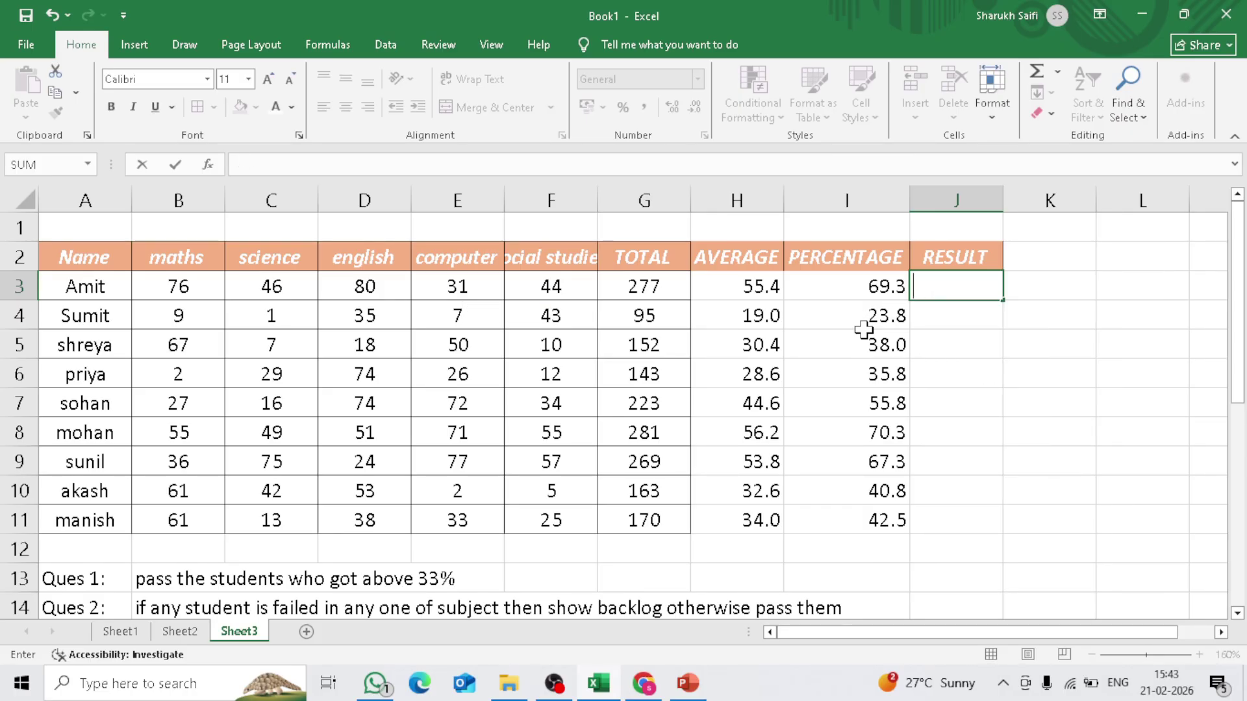
Enter the label LOGICAL in J13, in the same row as the first question
key(Down)
key(Down)
key(Down)
key(Down)
key(Down)
key(Down)
key(Down)
key(Down)
key(Down)
key(Down)
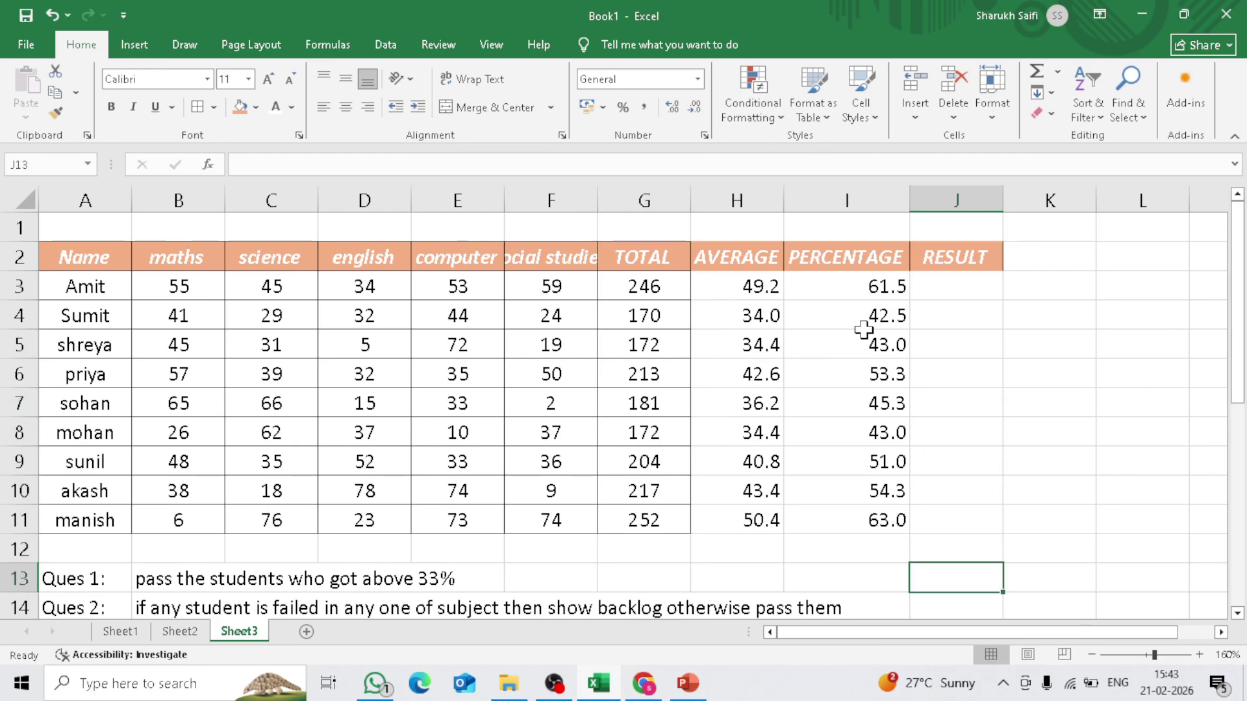
text(LOG)
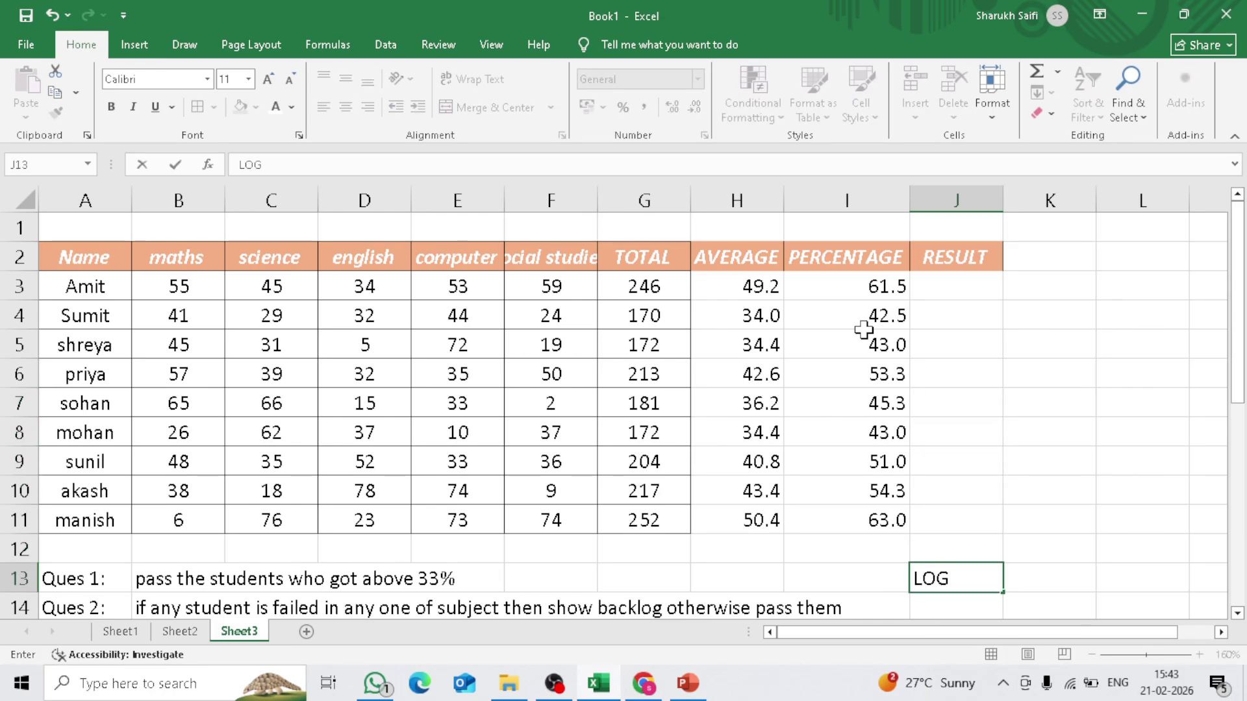
text(ICAL)
key(Tab)
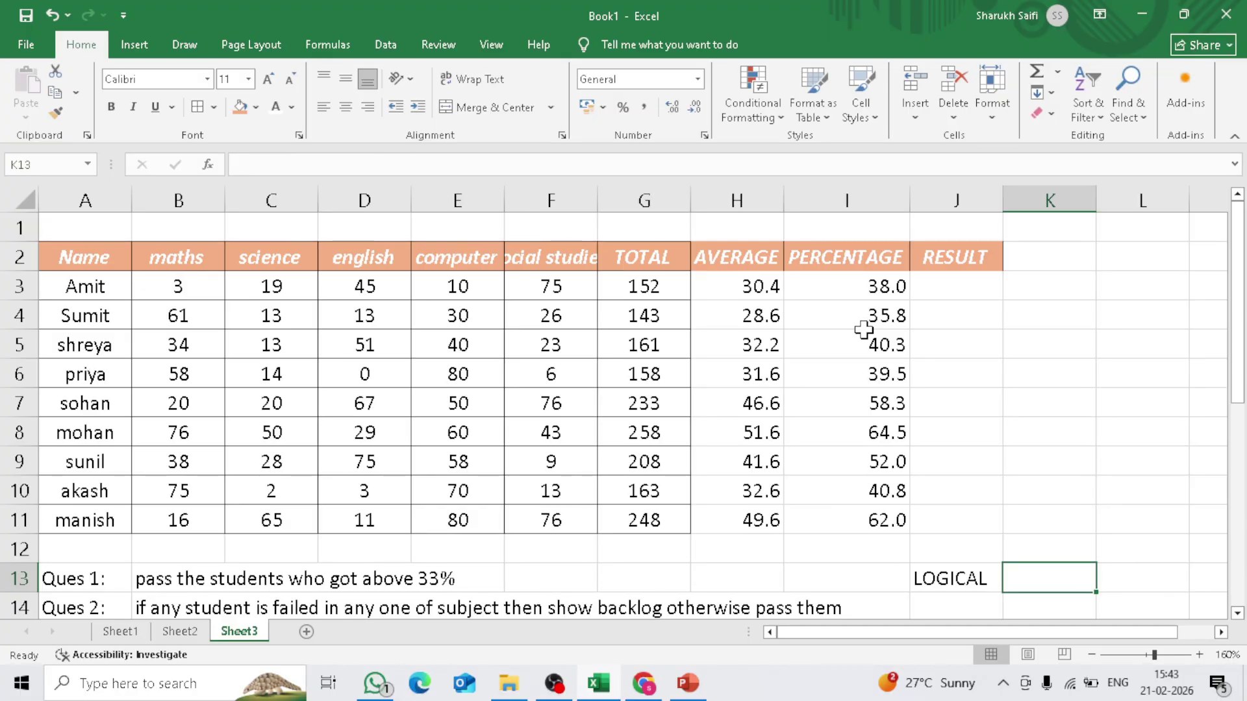
Enter TRUE/FALSE in K13, beside the LOGICAL label
text(t)
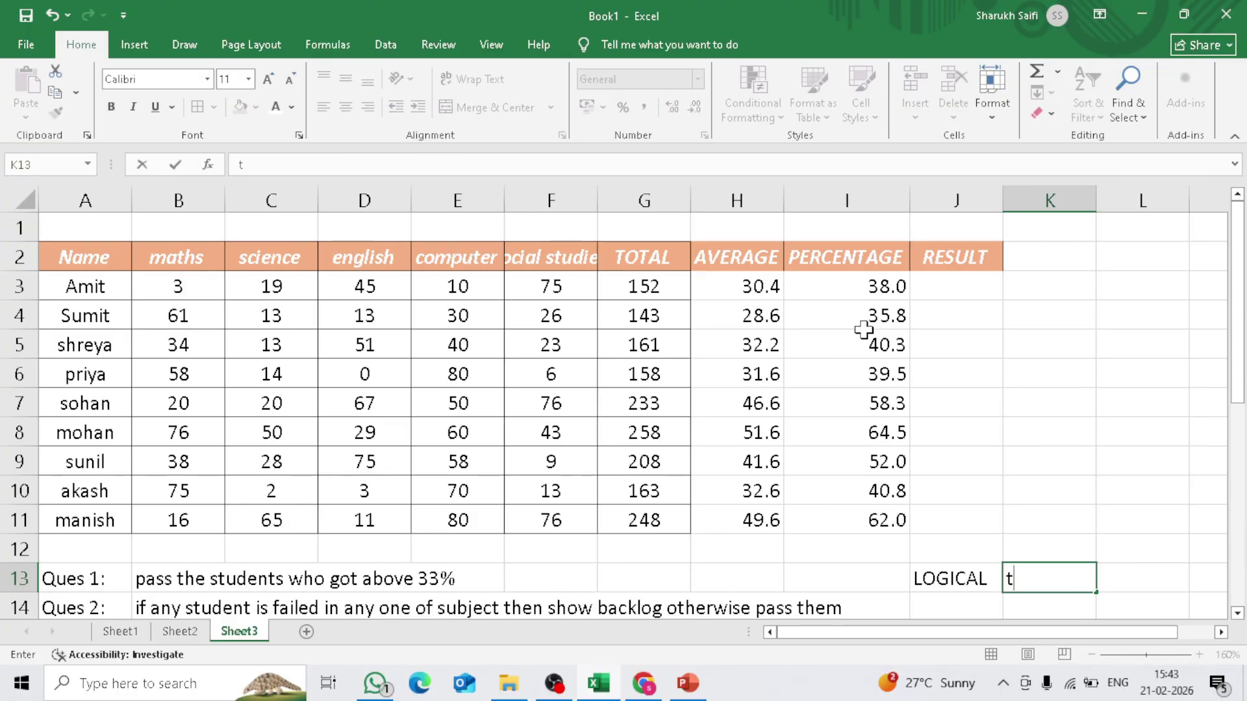
key(BackSpace)
text(TRUE/FALSE)
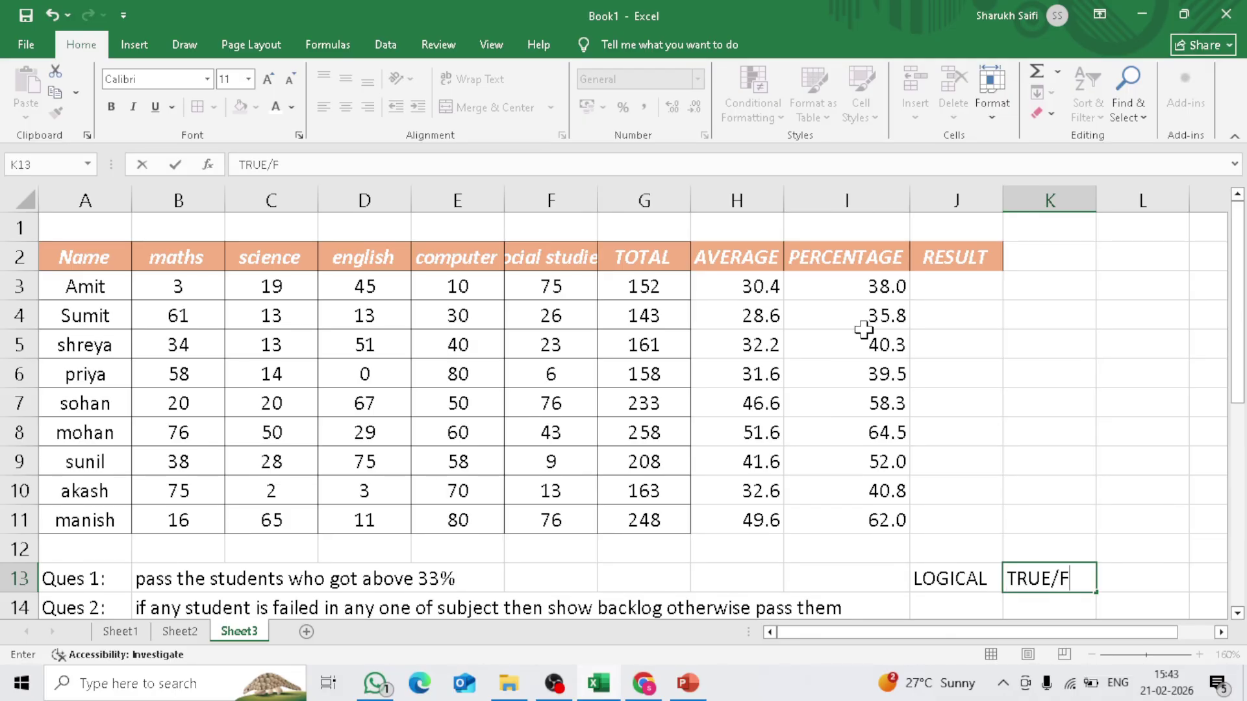
key(Up)
key(Up)
key(Up)
key(Up)
key(Up)
key(Up)
key(Up)
key(Up)
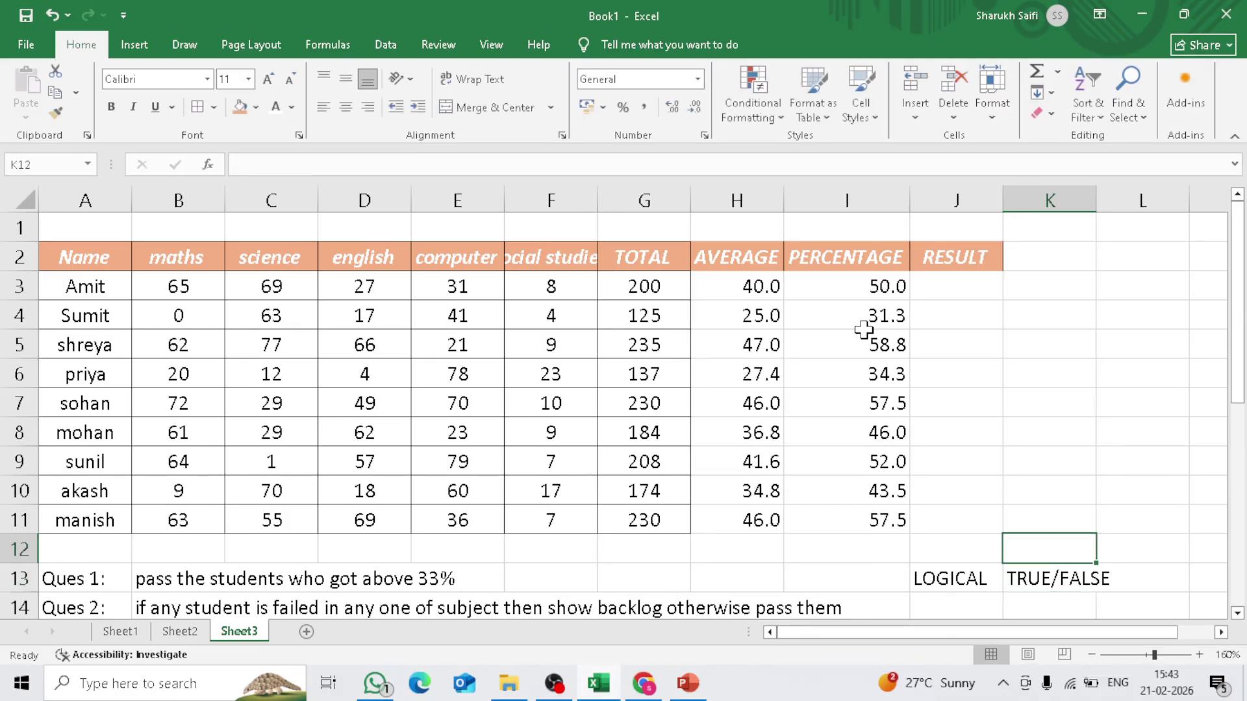
key(Up)
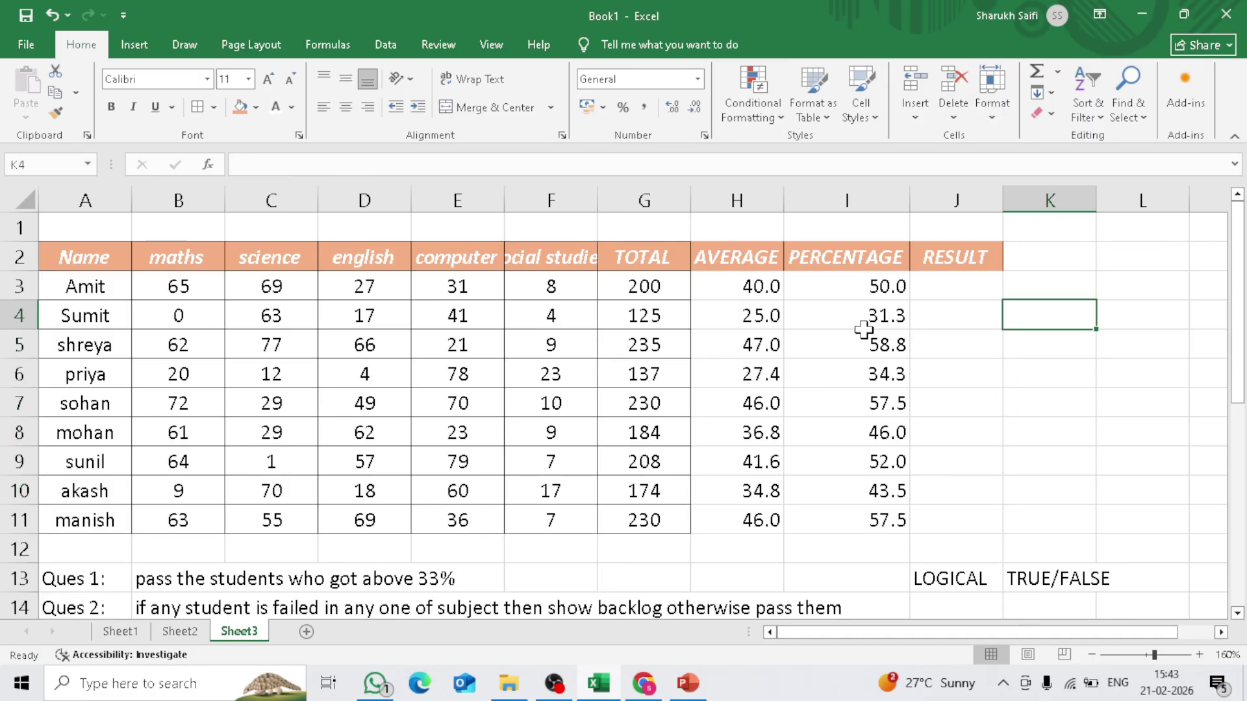
key(Left)
key(Up)
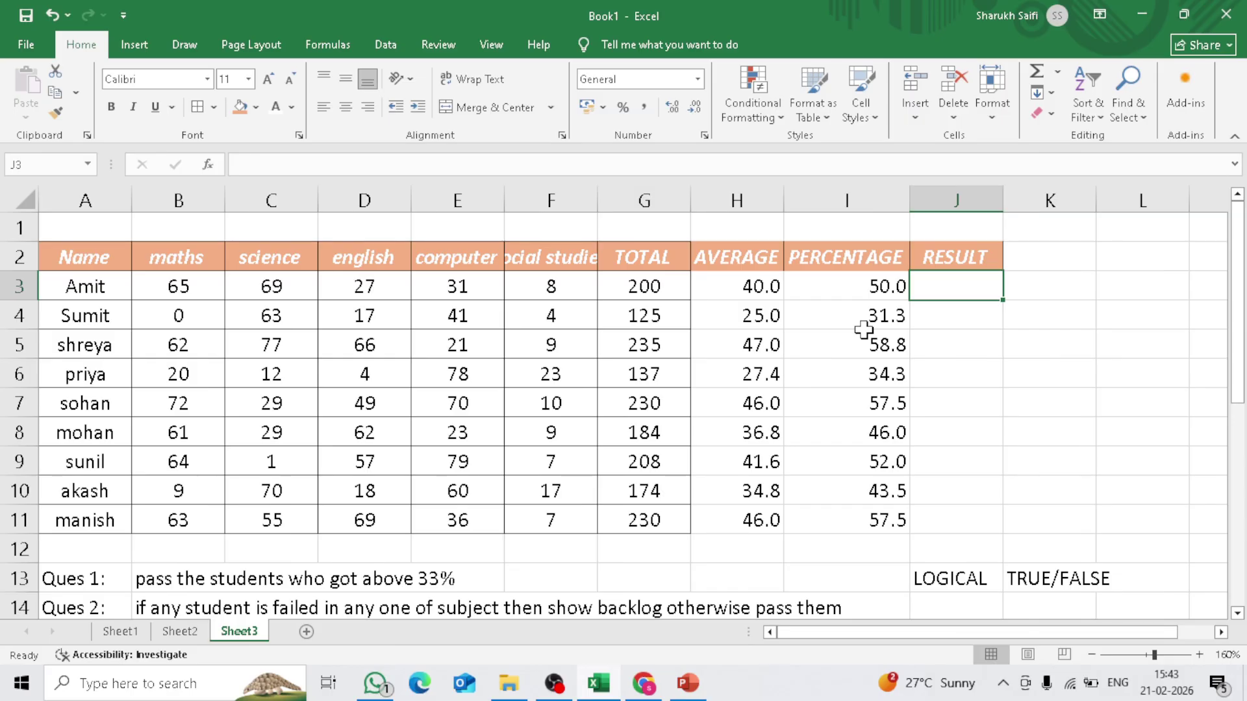
text(=IF()
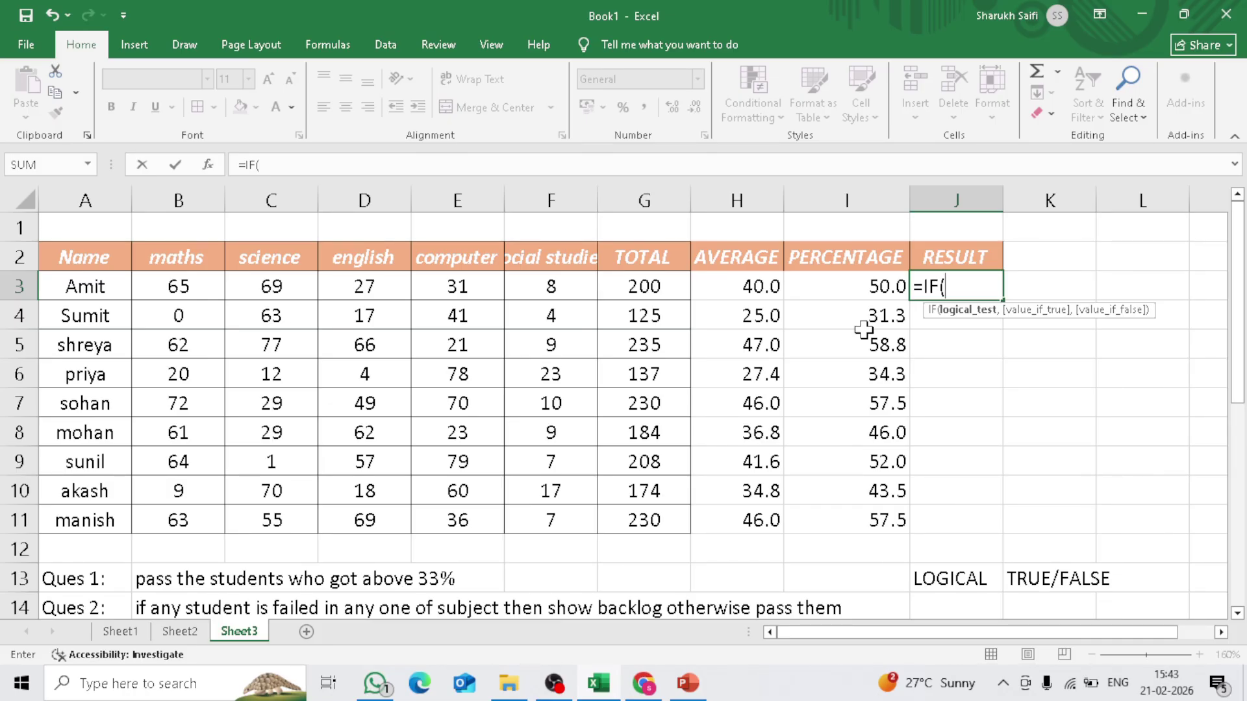
key(BackSpace)
key(BackSpace)
key(BackSpace)
key(BackSpace)
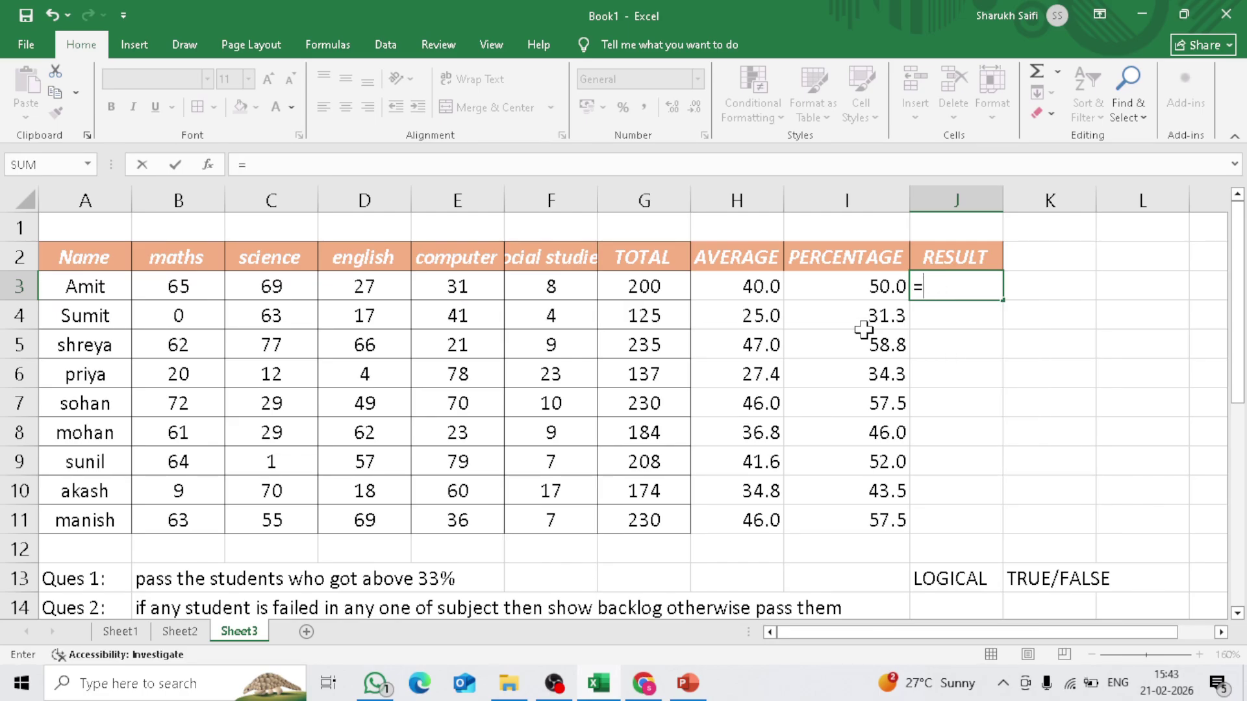
key(Right)
key(Right)
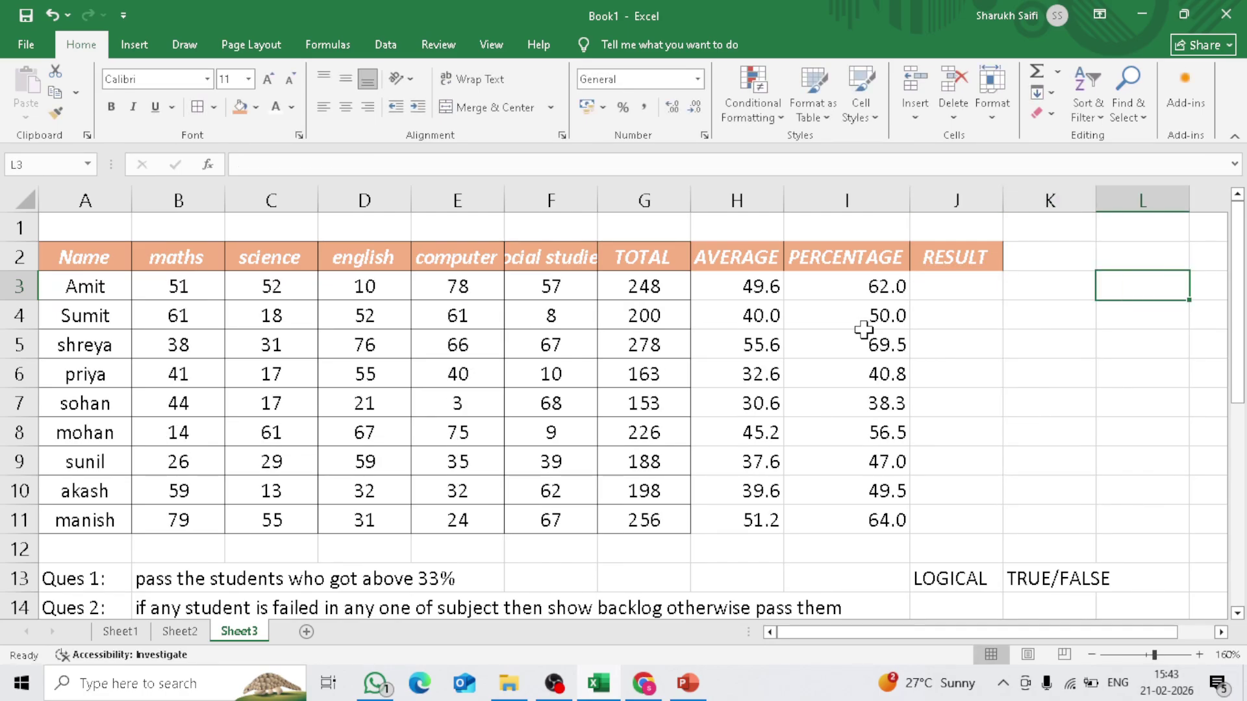
Enter the sample comparison formula =12>33 in K3, beside the RESULT column
key(Left)
text(=)
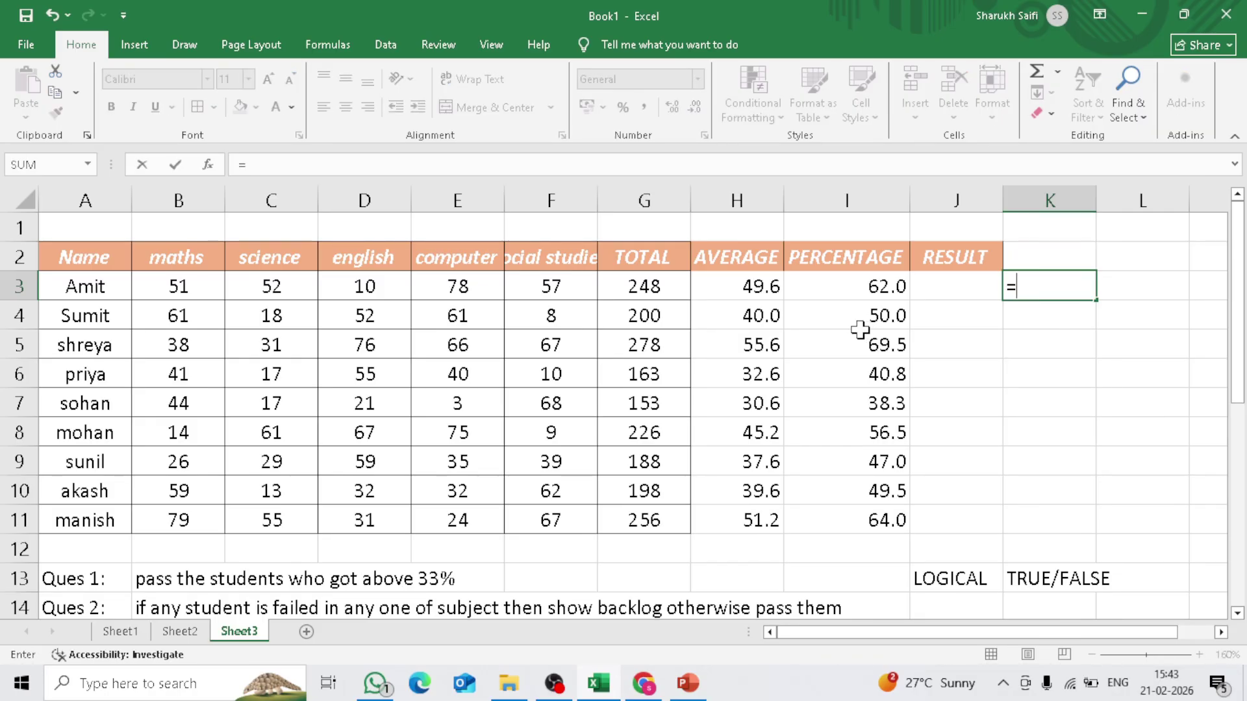
text(12>33)
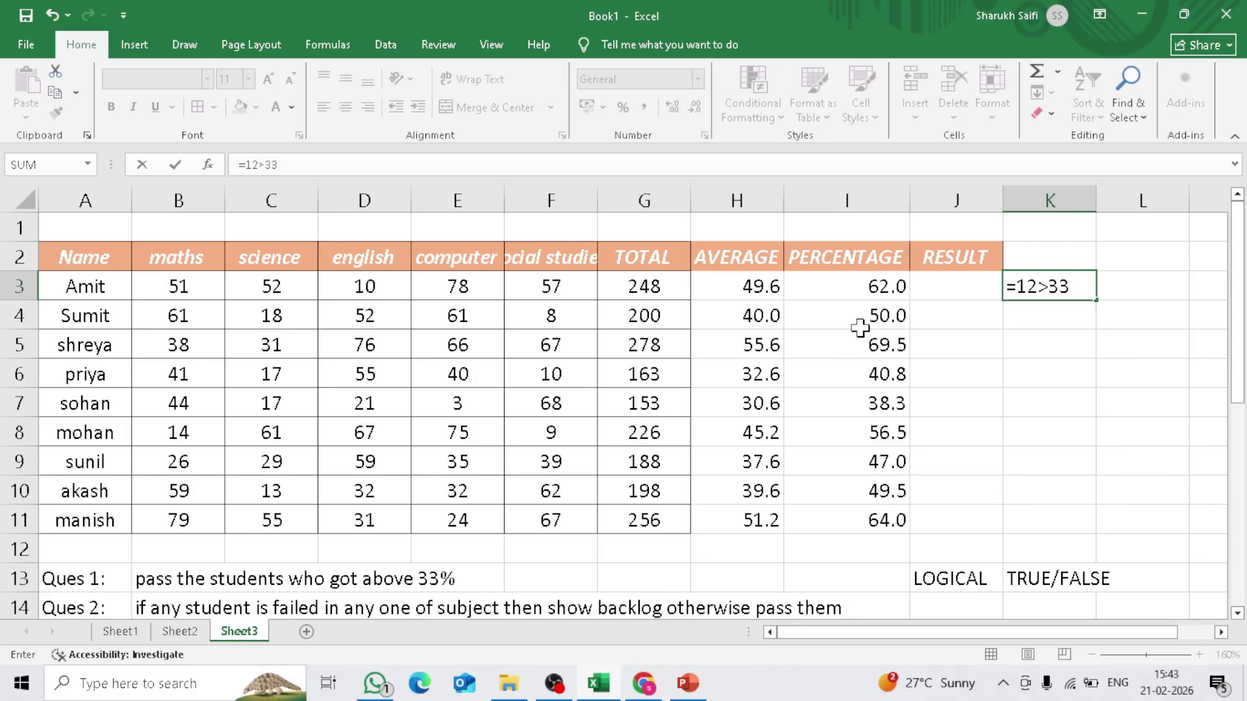
key(Return)
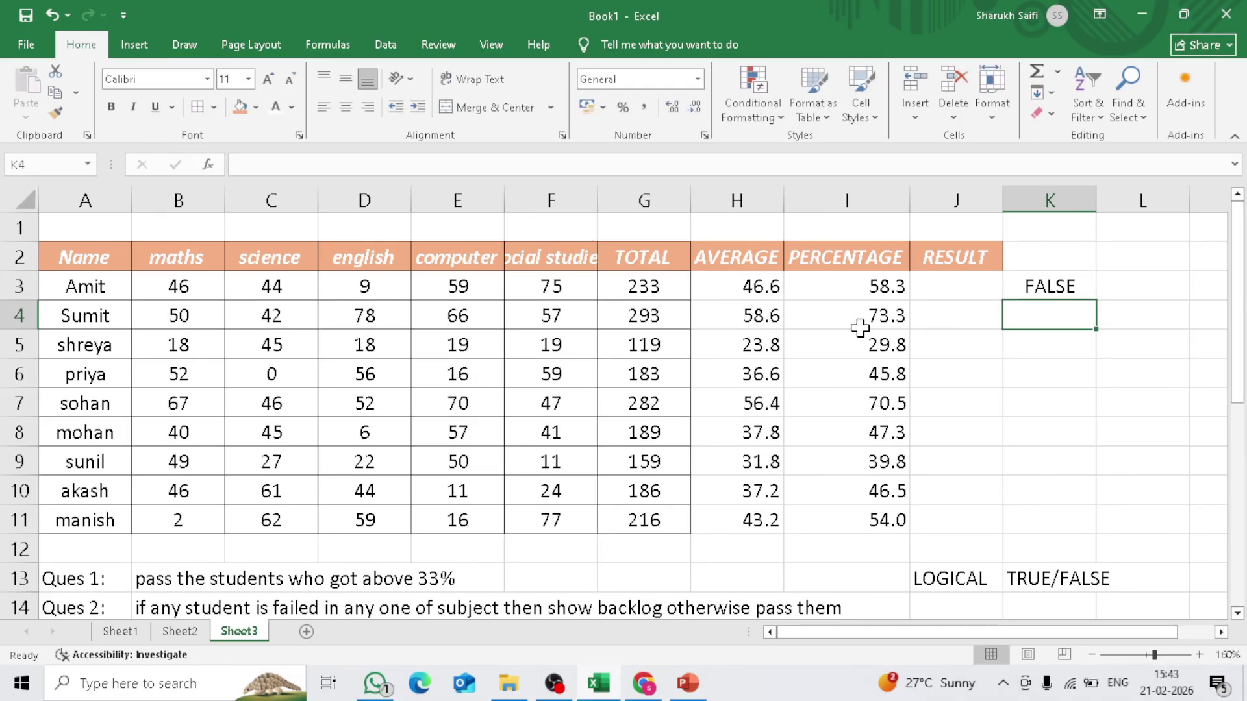
Examine the comparison formula in K3, highlighting its greater-than operator, and leave the formula as it is
key(Up)
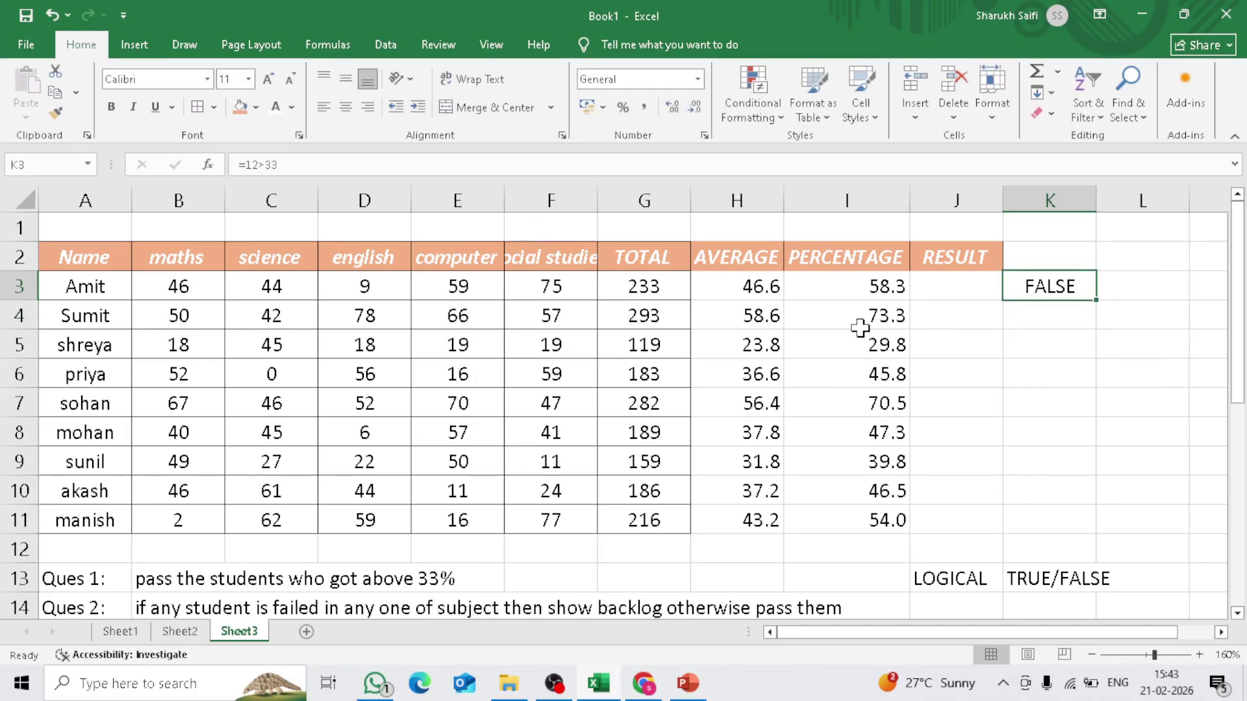
key(F2)
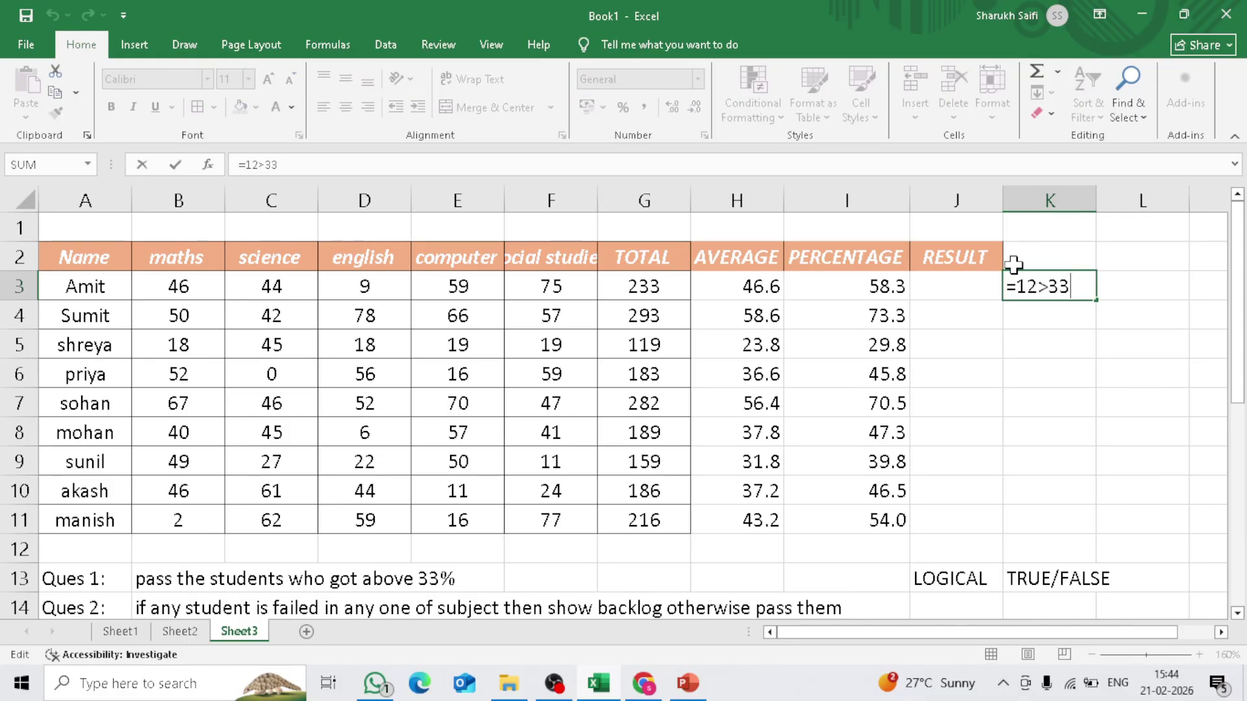
click(1040, 283)
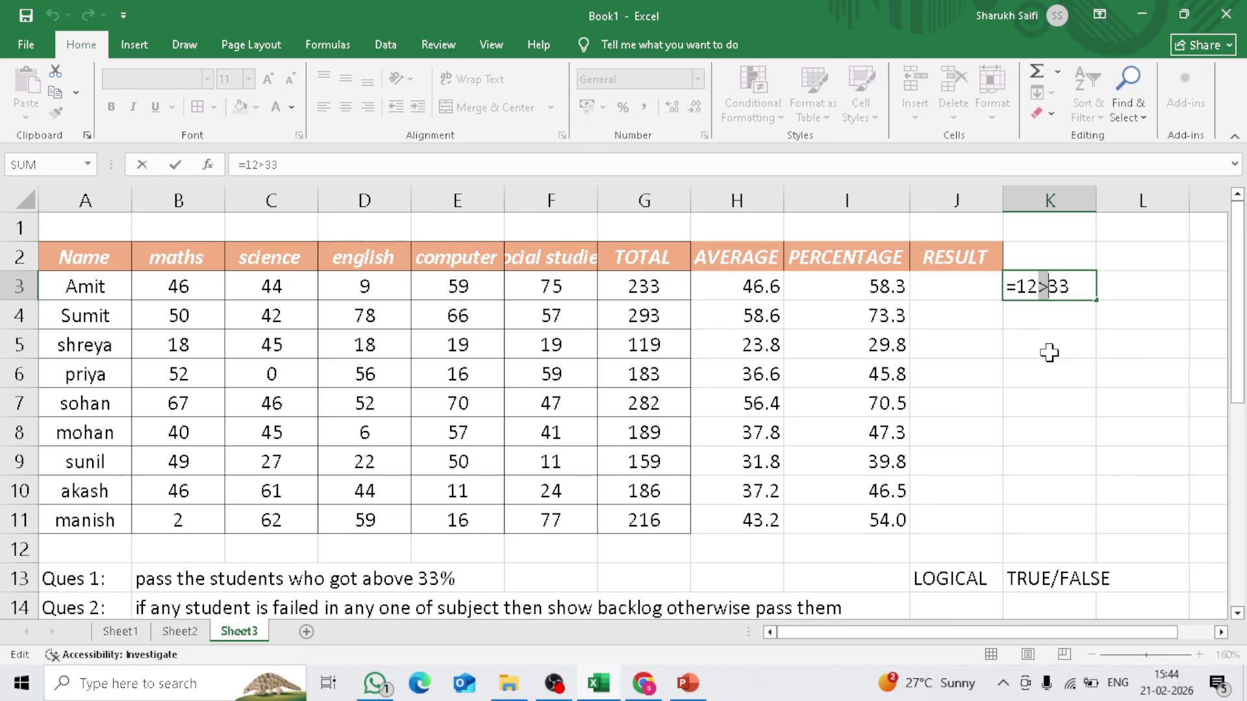
key(Return)
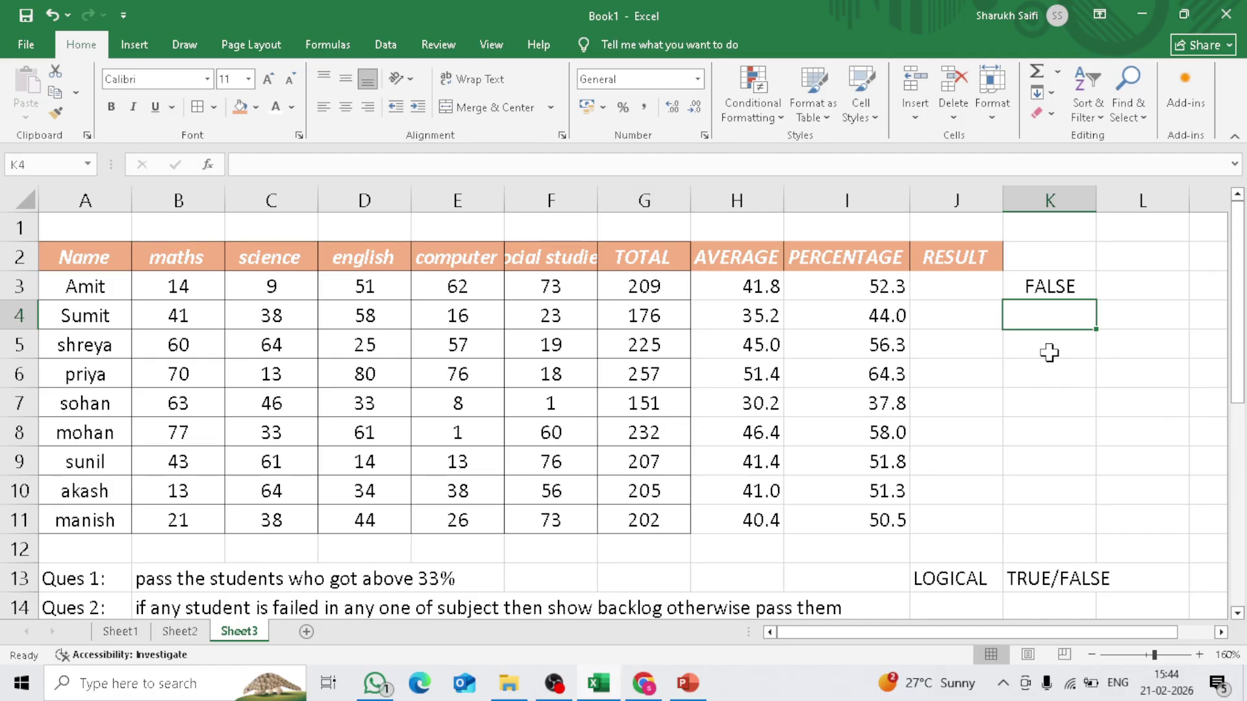
List the comparison operators >, >=, < and <= down R2:R5, in the empty area beyond the marks table
key(Right)
key(Right)
key(Right)
key(Right)
key(Right)
key(Right)
key(Right)
key(Right)
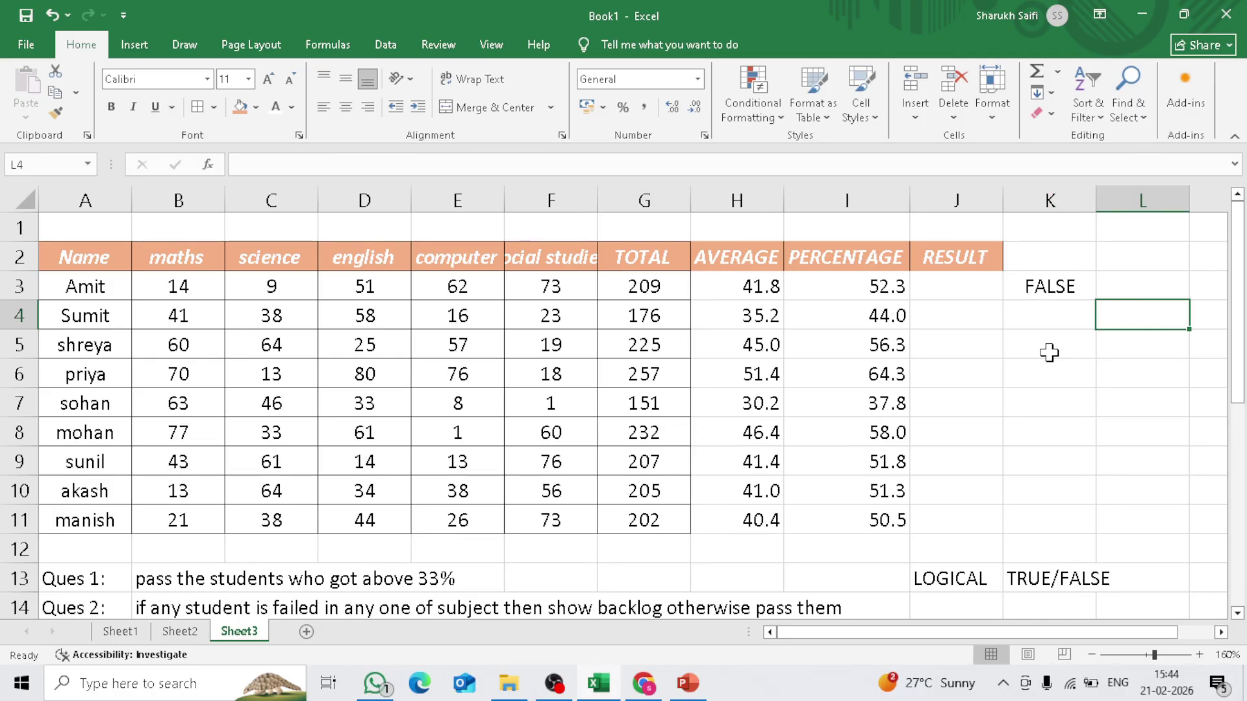
key(Down)
key(Left)
key(Left)
key(Up)
key(Up)
key(Up)
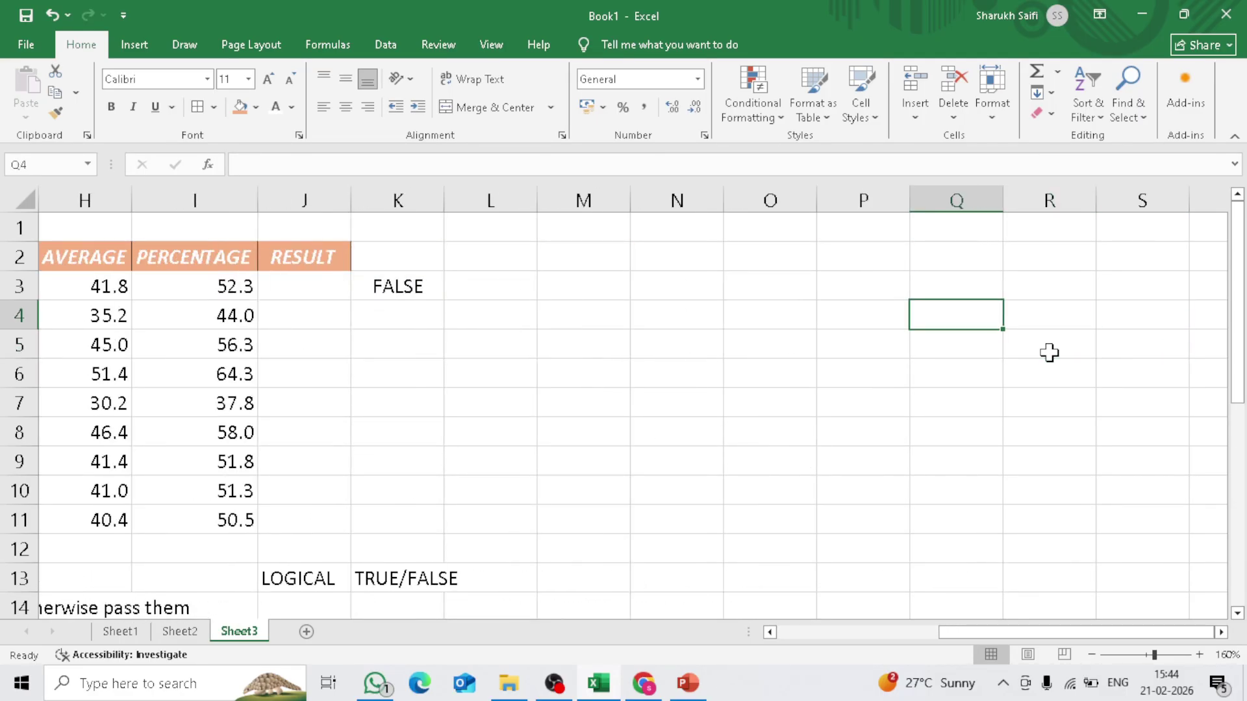
key(Right)
text(>)
key(Return)
text(>=)
key(Return)
text(<)
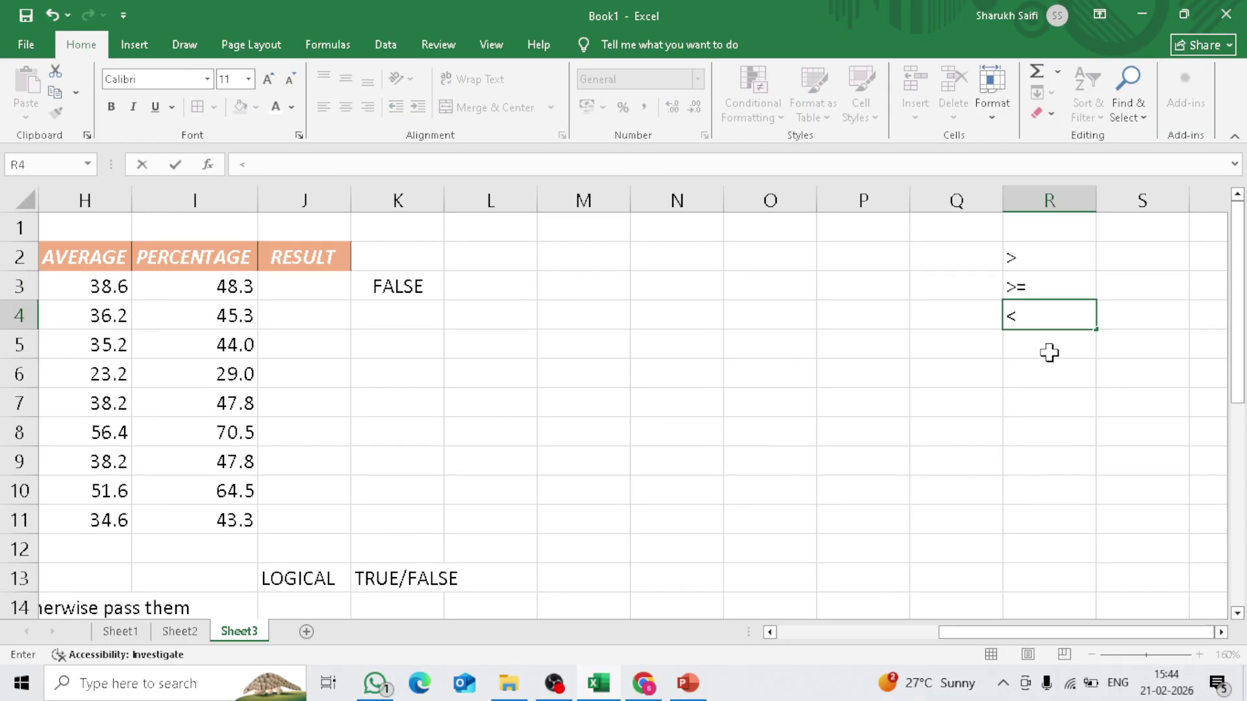
key(Return)
text(<=)
key(ctrl+Return)
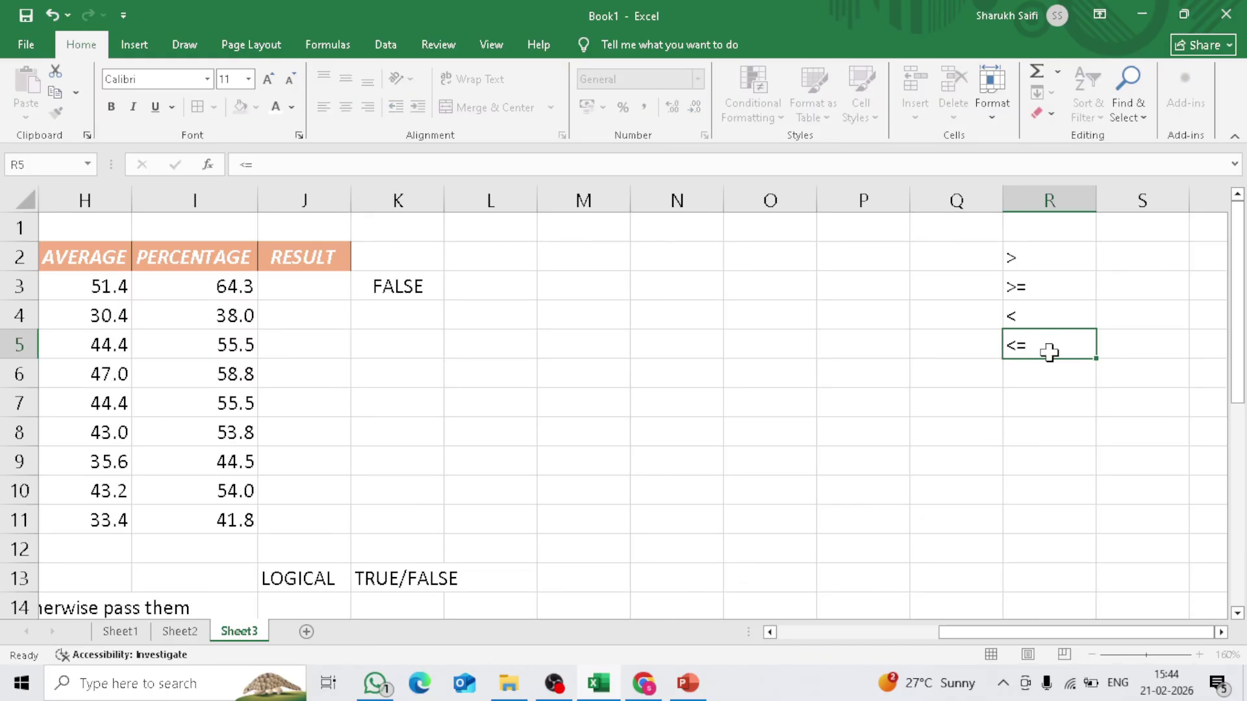
key(Return)
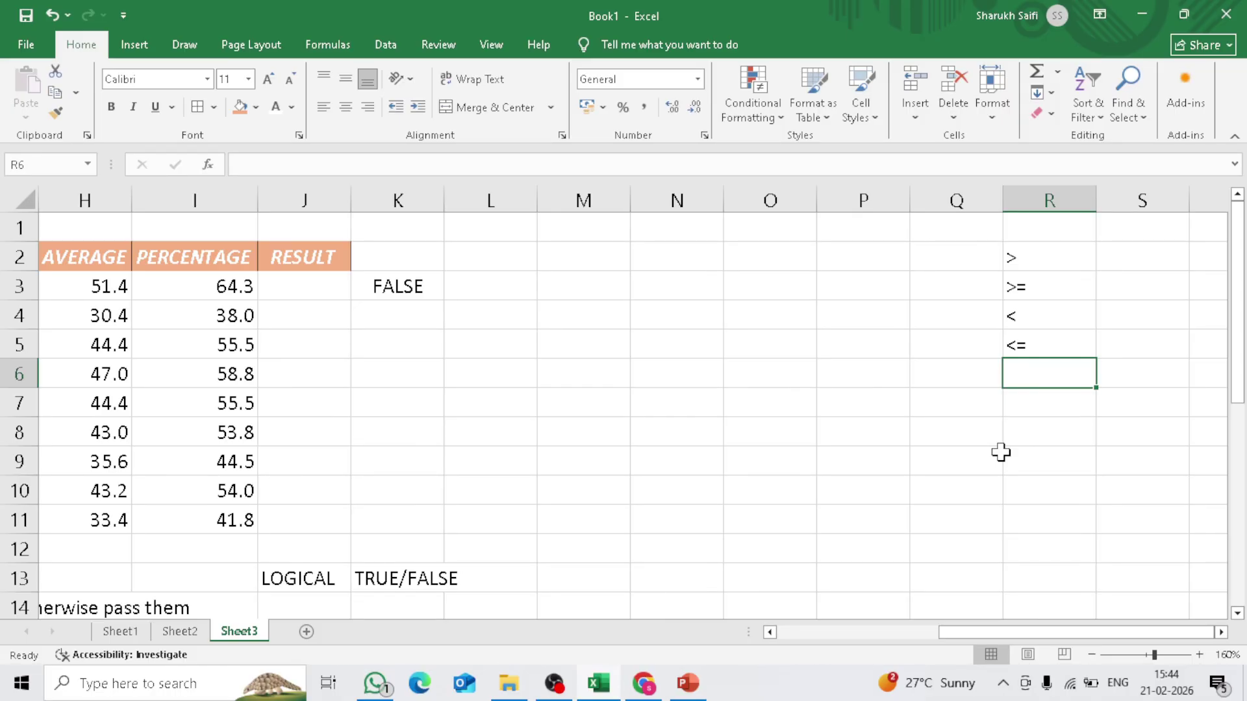
Add the operators = in R6 and <> in R7, and label the latter NOT EQUALS in S7
text(=)
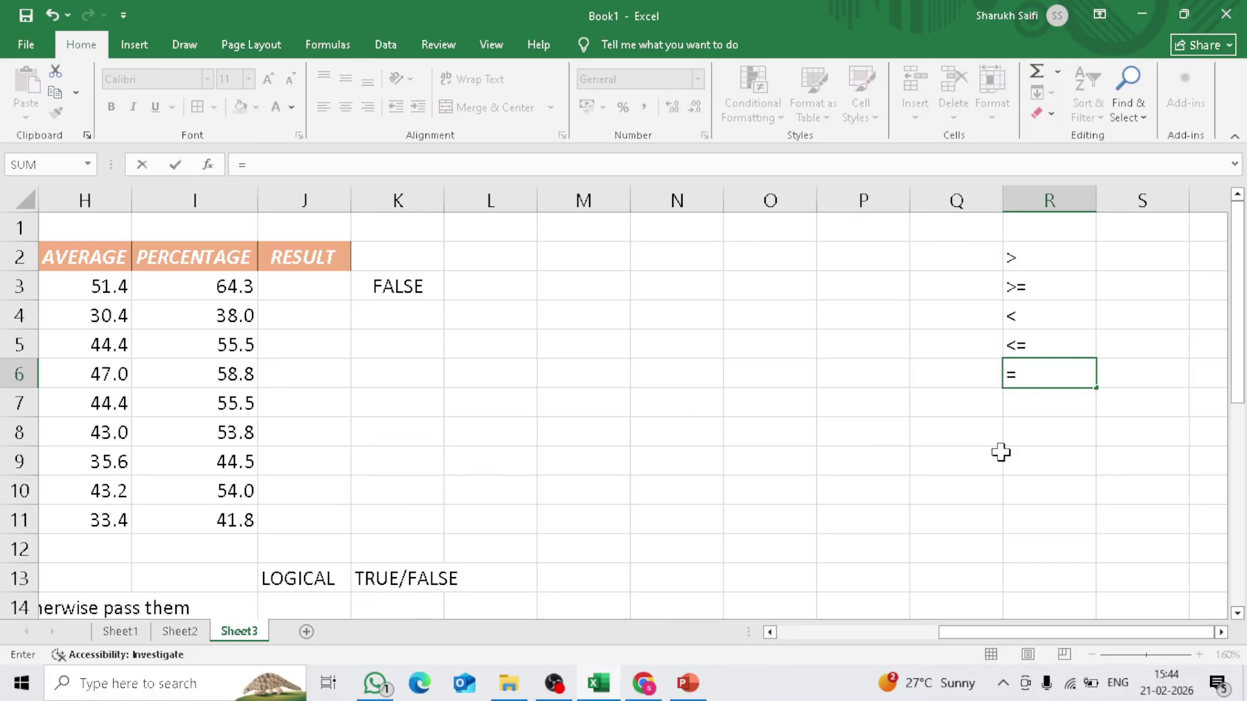
key(Return)
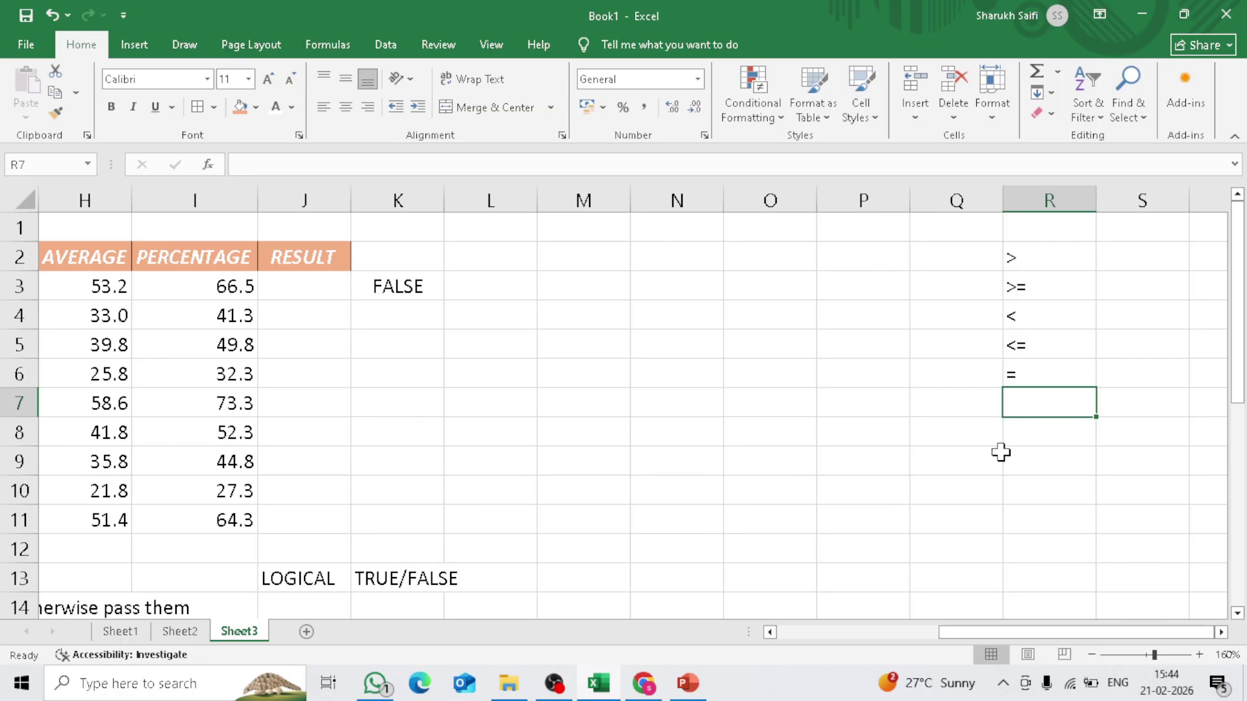
text(<>)
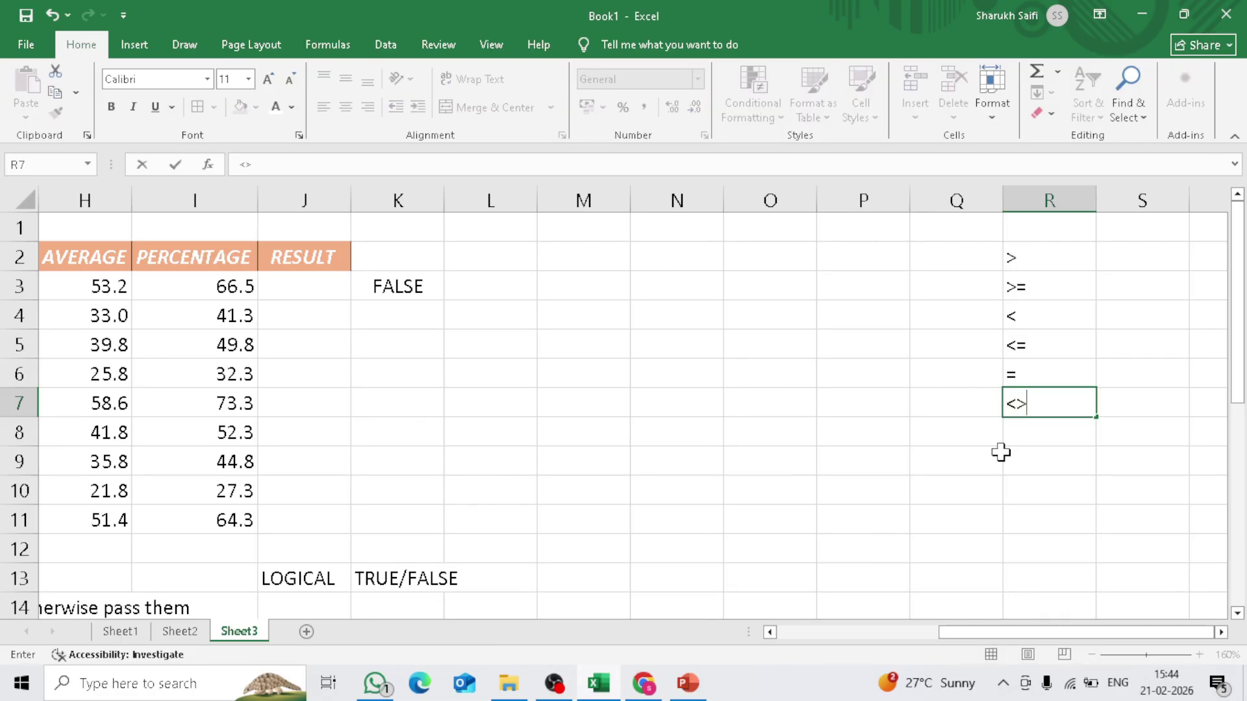
key(Tab)
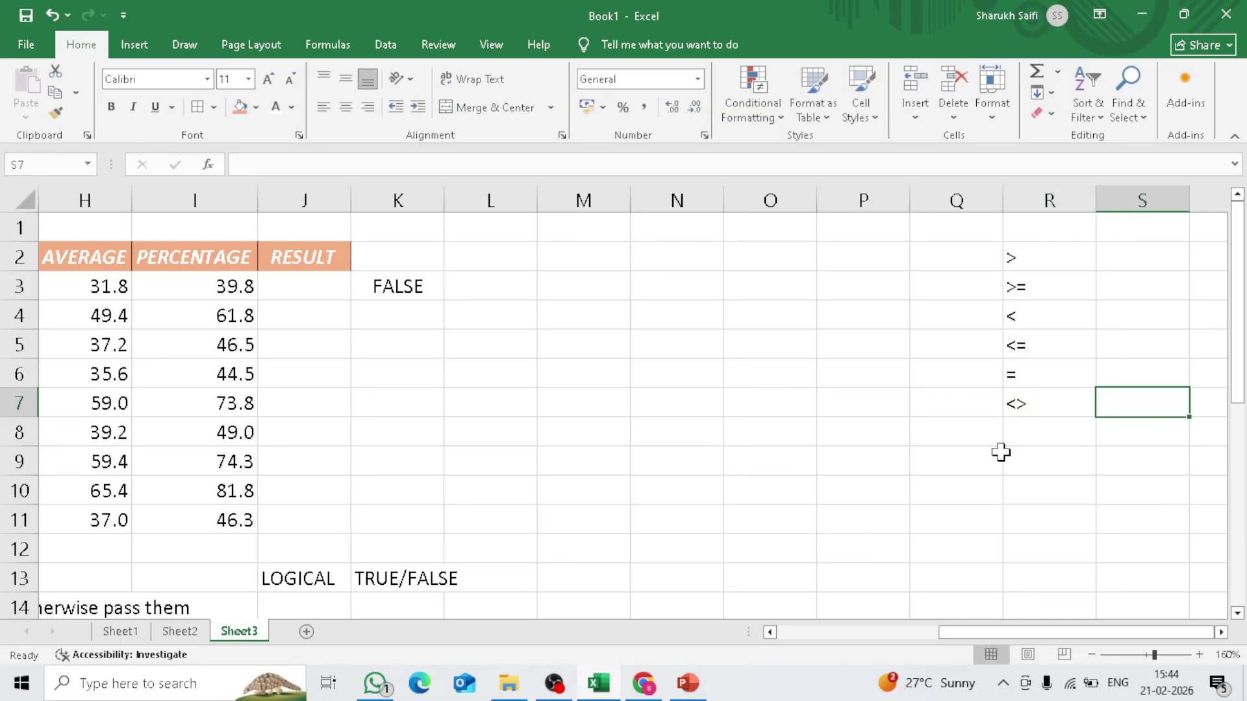
text(NOT EQUALS)
key(Left)
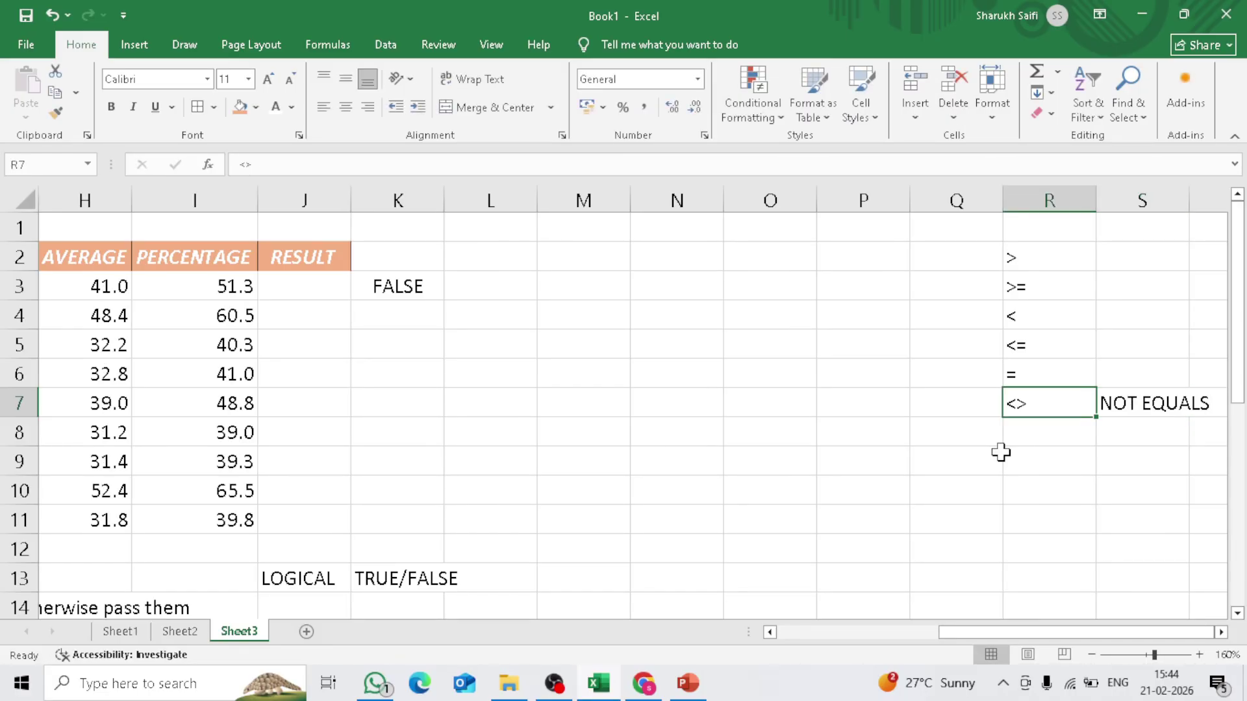
Begin an IF formula in J3 under RESULT with the logical test I3>33
key(Left)
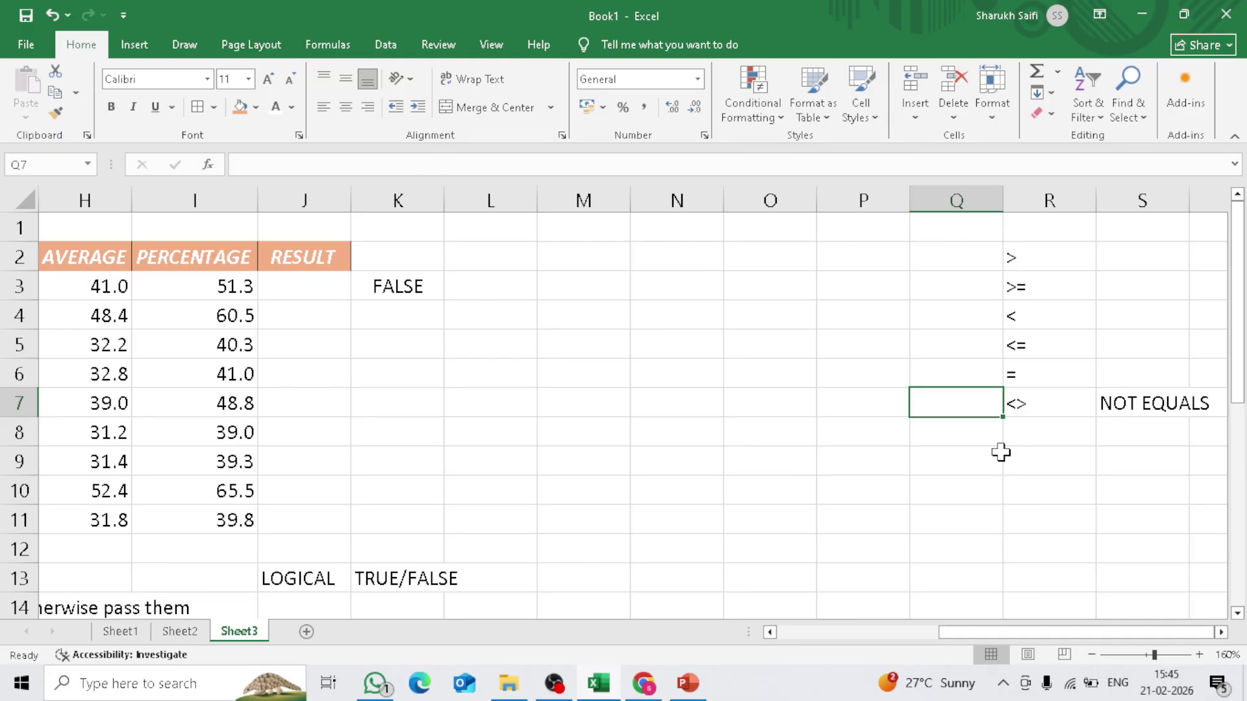
key(Left)
key(Left)
key(Left)
key(Left)
key(Left)
key(Left)
key(Left)
key(Left)
key(Left)
key(Left)
key(Left)
key(Left)
key(Left)
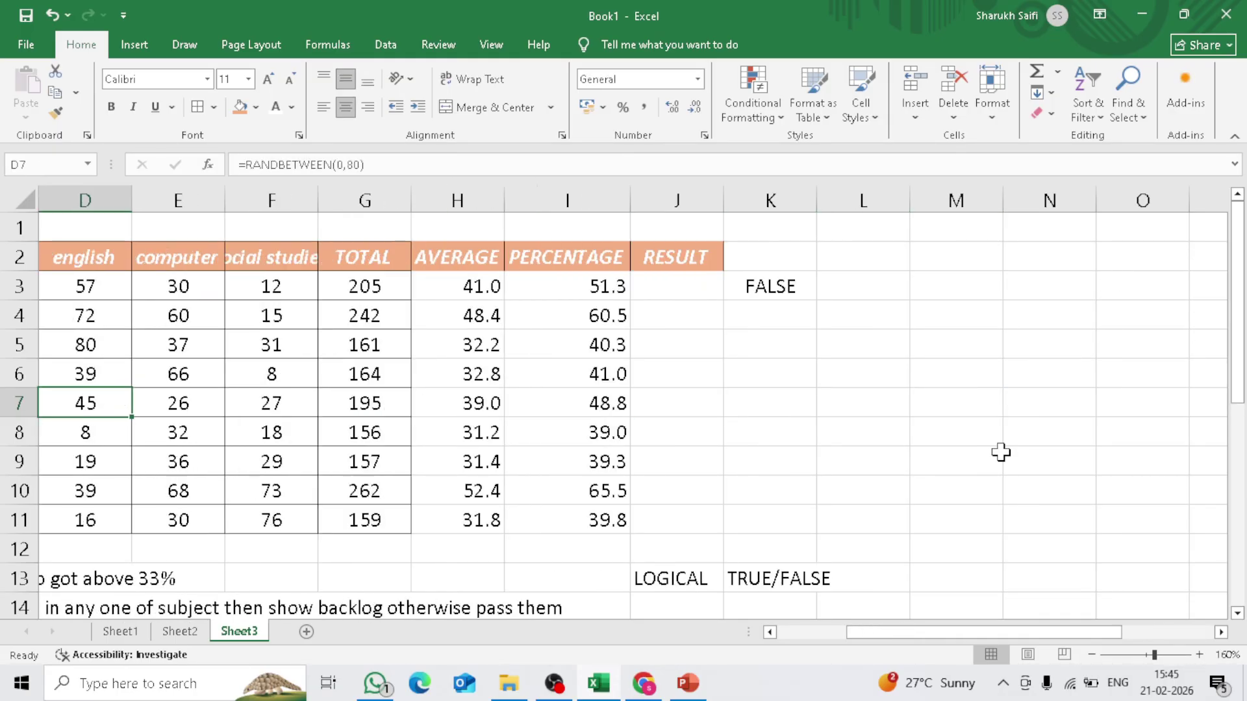
key(Left)
key(Left)
key(Right)
key(Right)
key(Right)
key(Right)
key(Right)
key(Right)
key(Right)
key(Right)
key(Right)
key(Up)
key(Up)
key(Left)
key(Up)
key(Up)
key(Up)
key(Down)
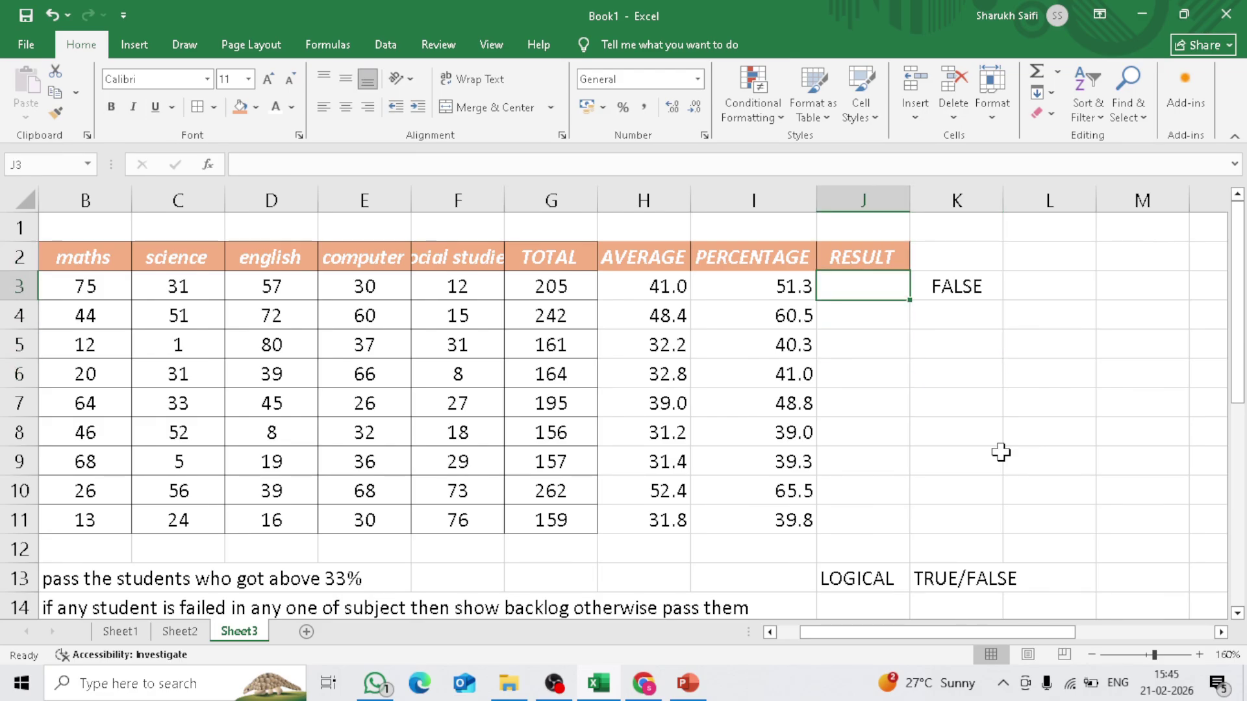
text(=IF()
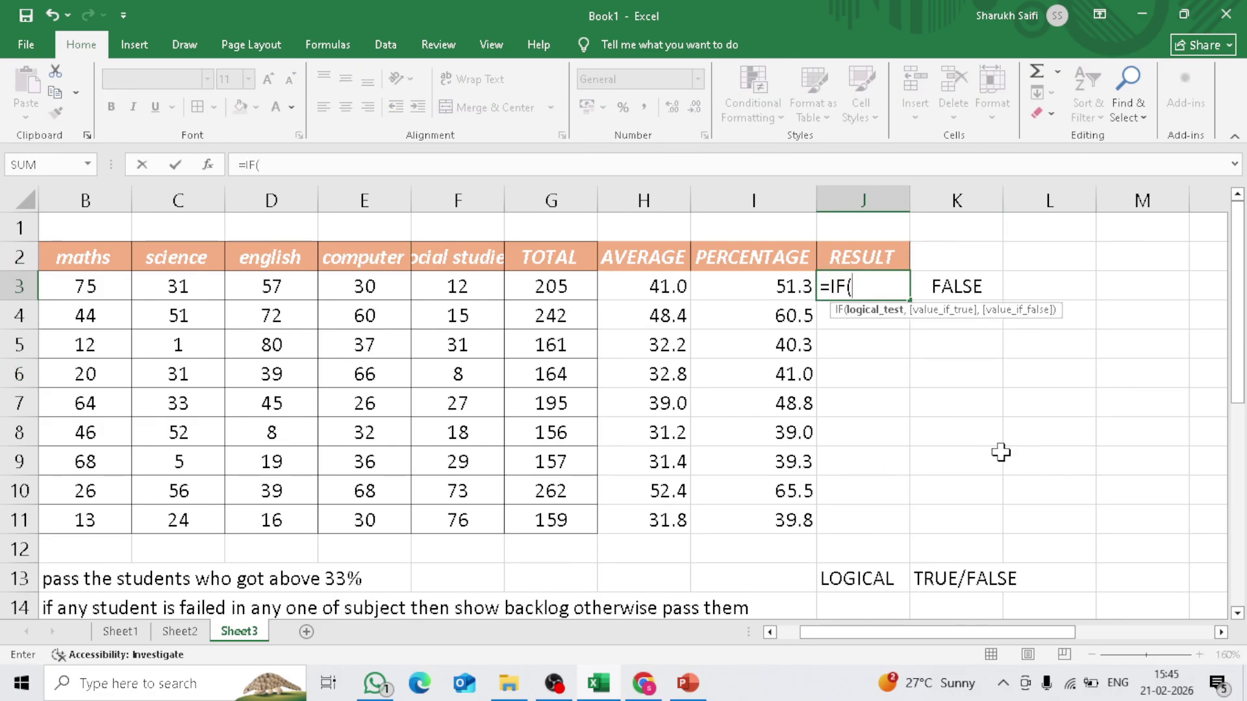
key(Left)
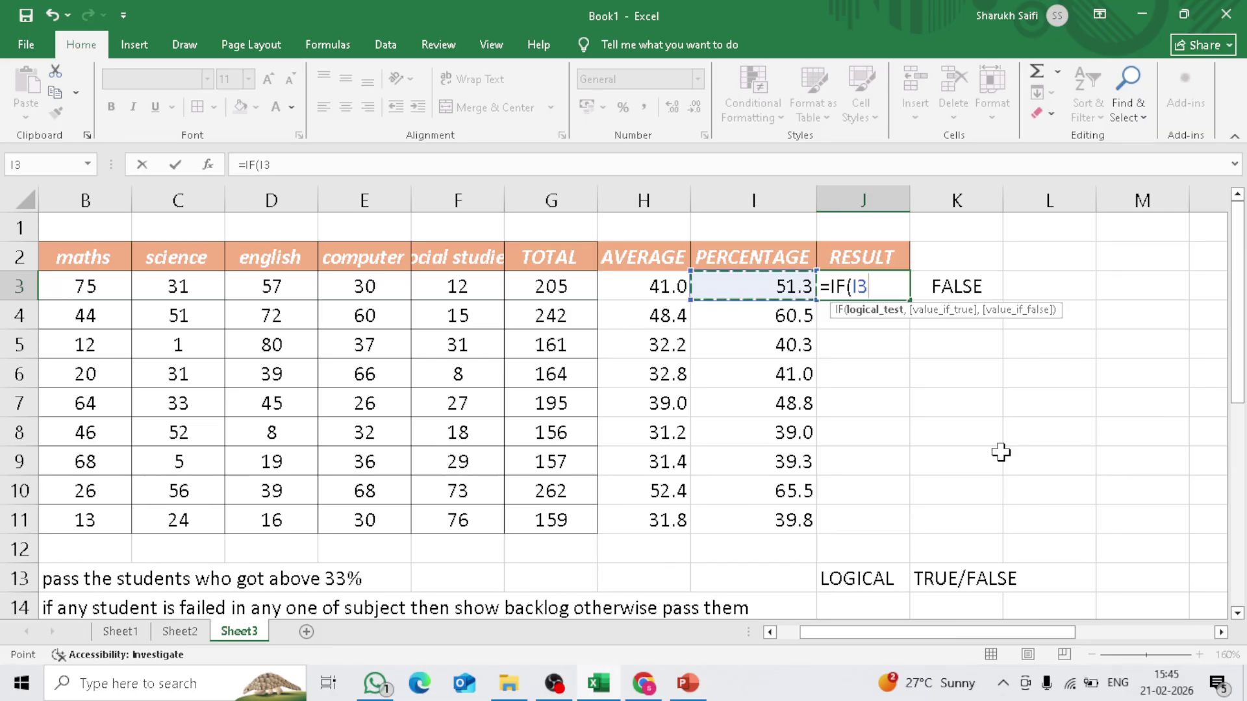
text(>)
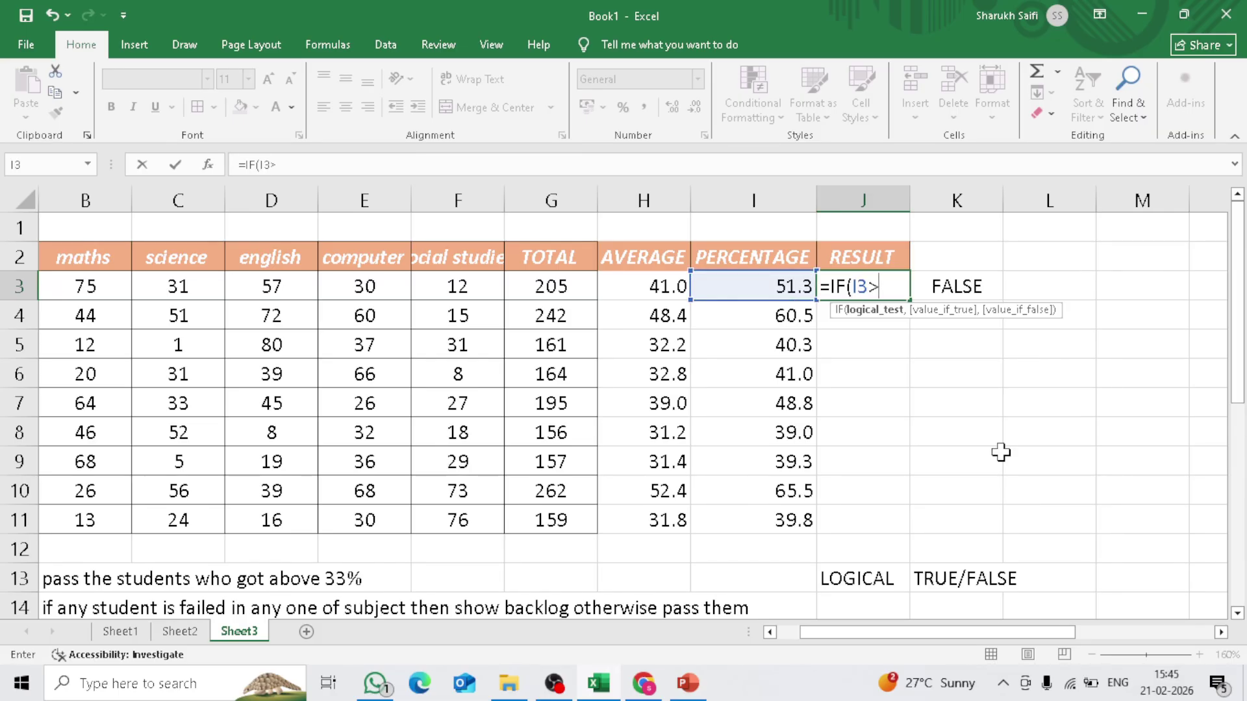
text(33)
text(,)
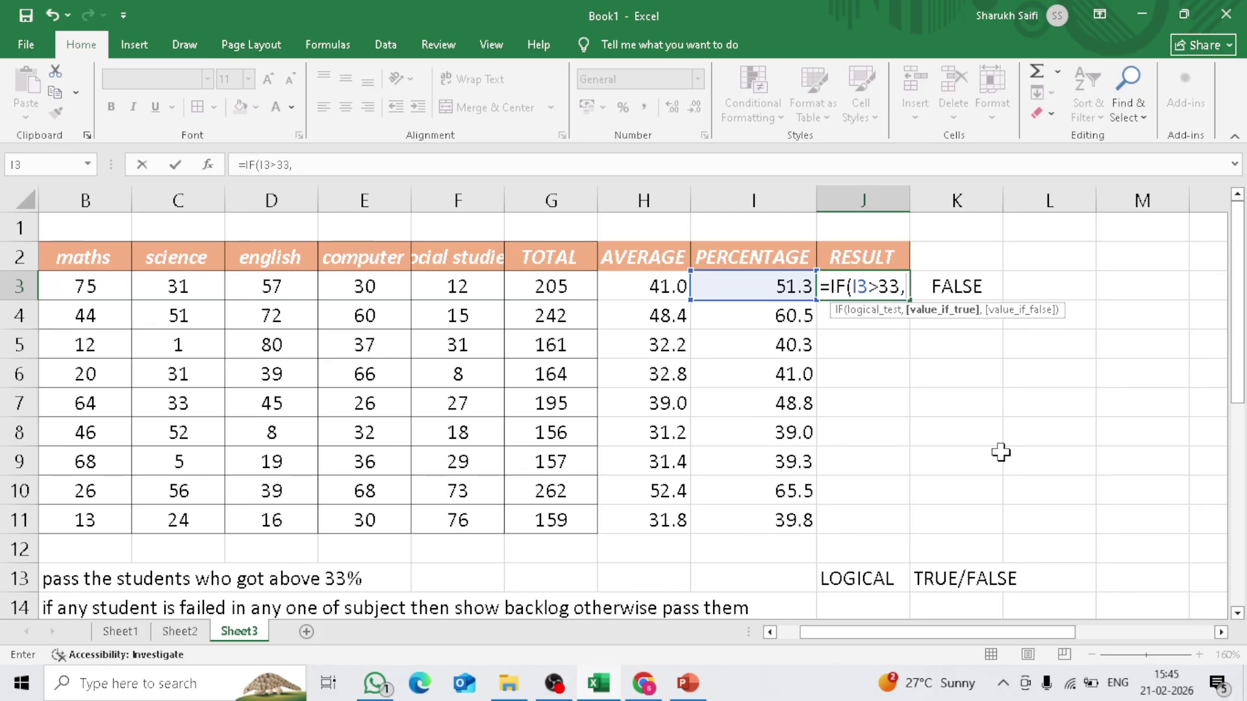
text(")
key(BackSpace)
text(PA)
key(BackSpace)
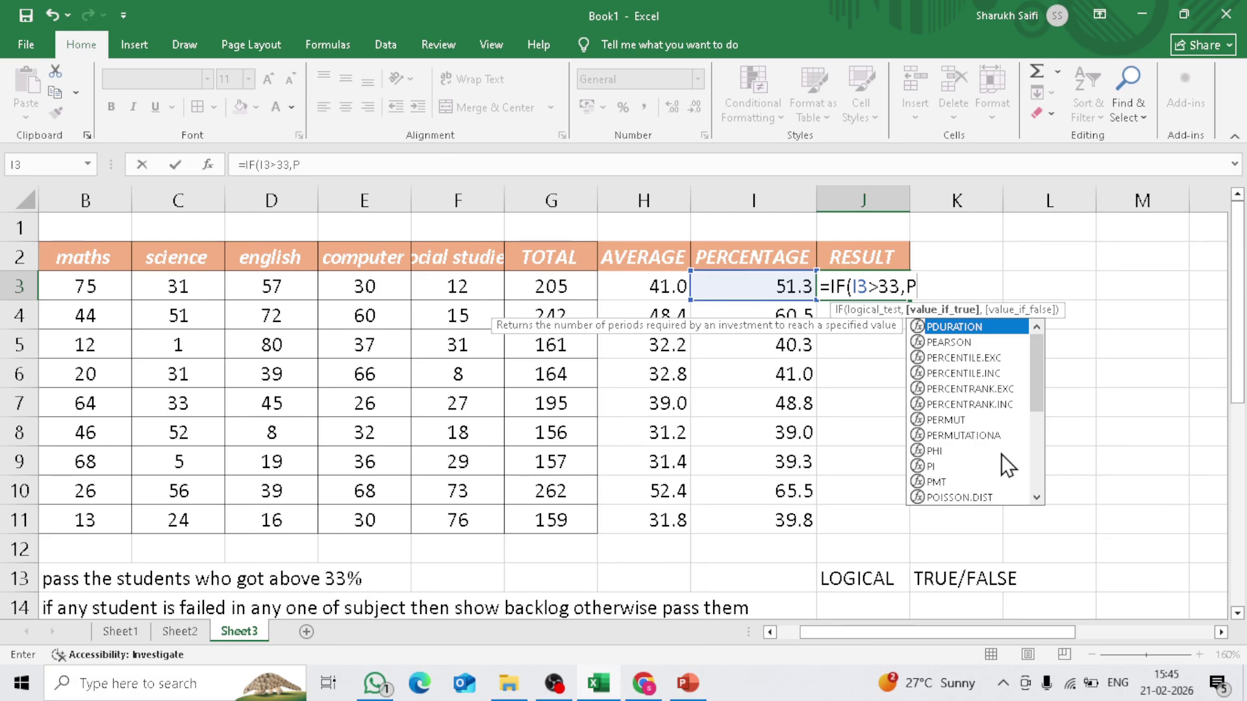
key(BackSpace)
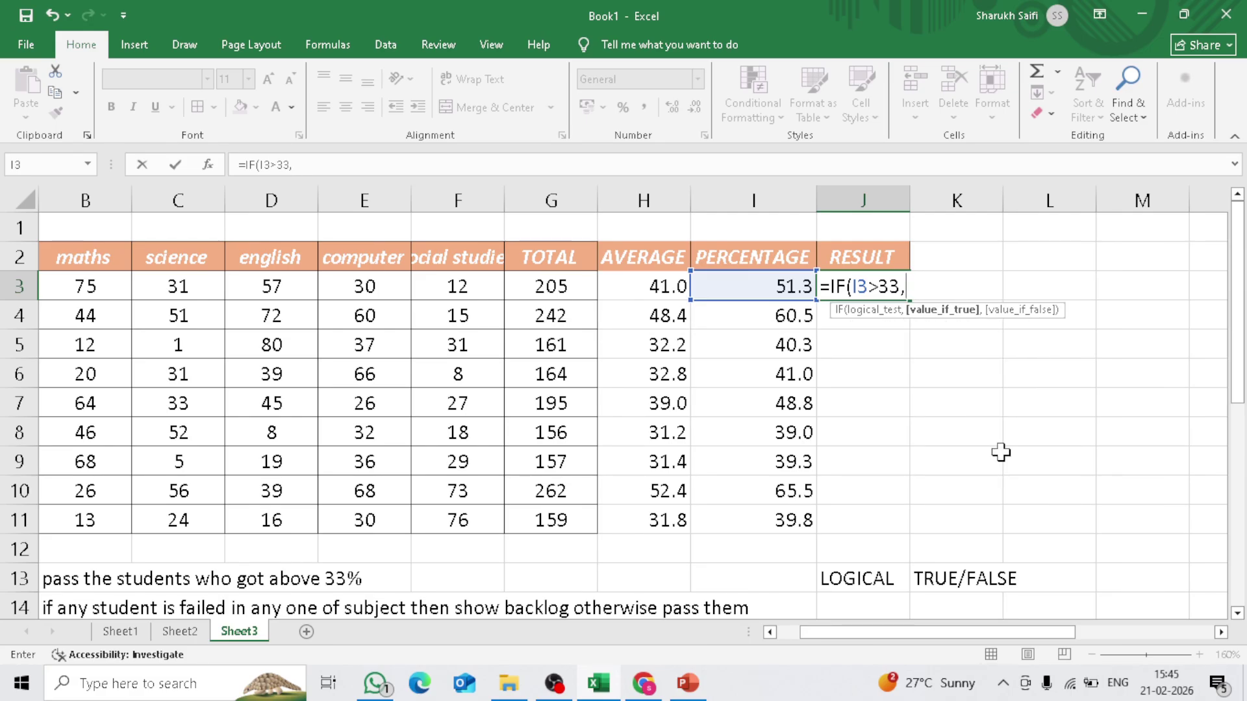
Complete the IF formula in J3 so it returns "PASS" when the test is true and "FAIL" otherwise
text("PASS")
text(,)
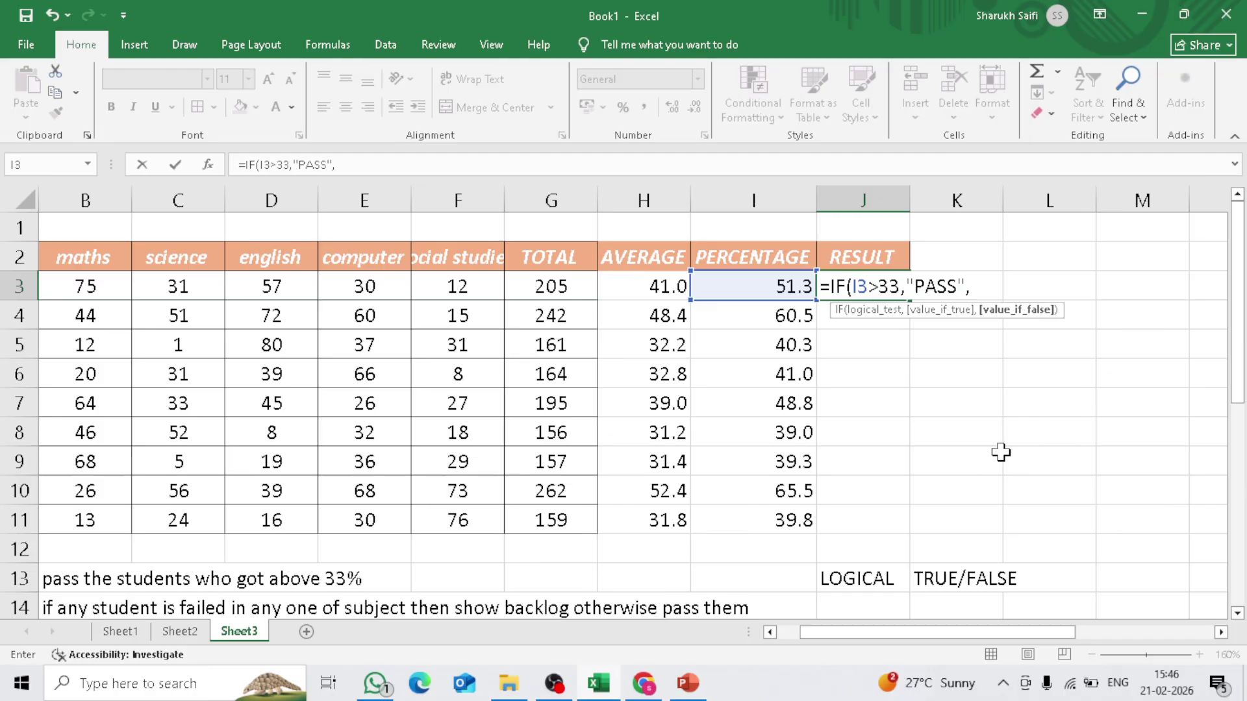
text("FAIL"))
key(Return)
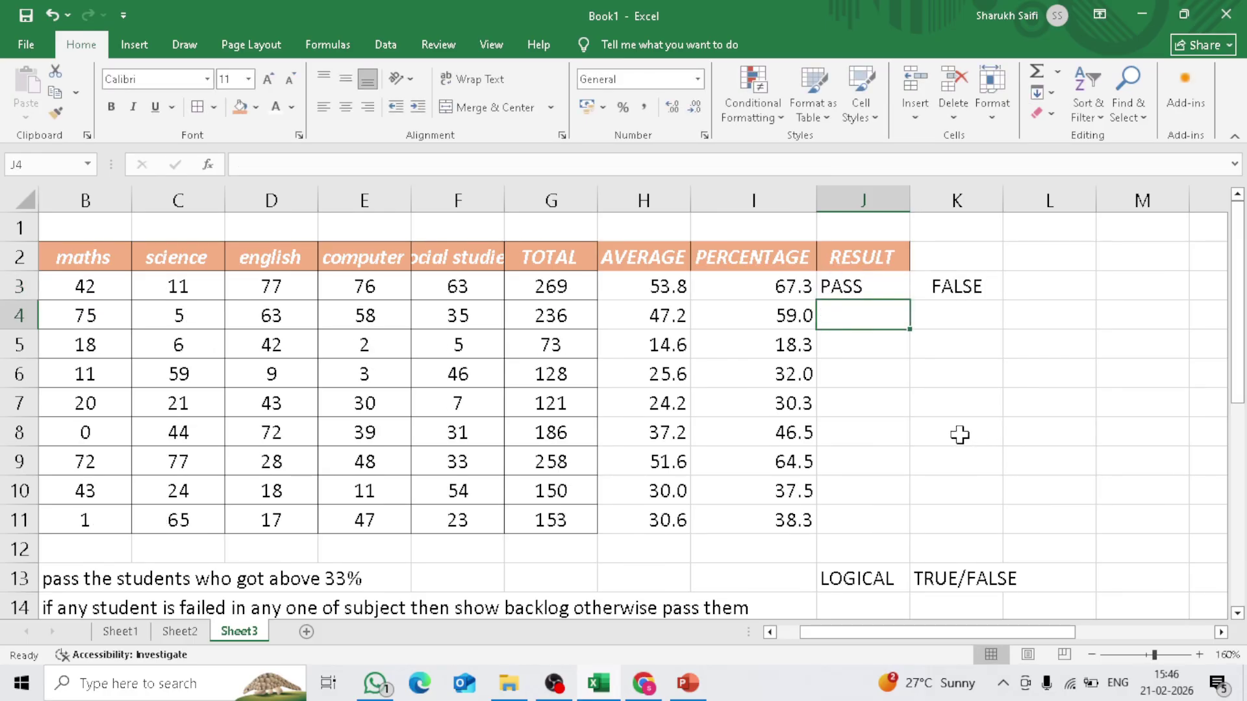
Fill the IF formula from J3 down the RESULT column to J11
click(776, 289)
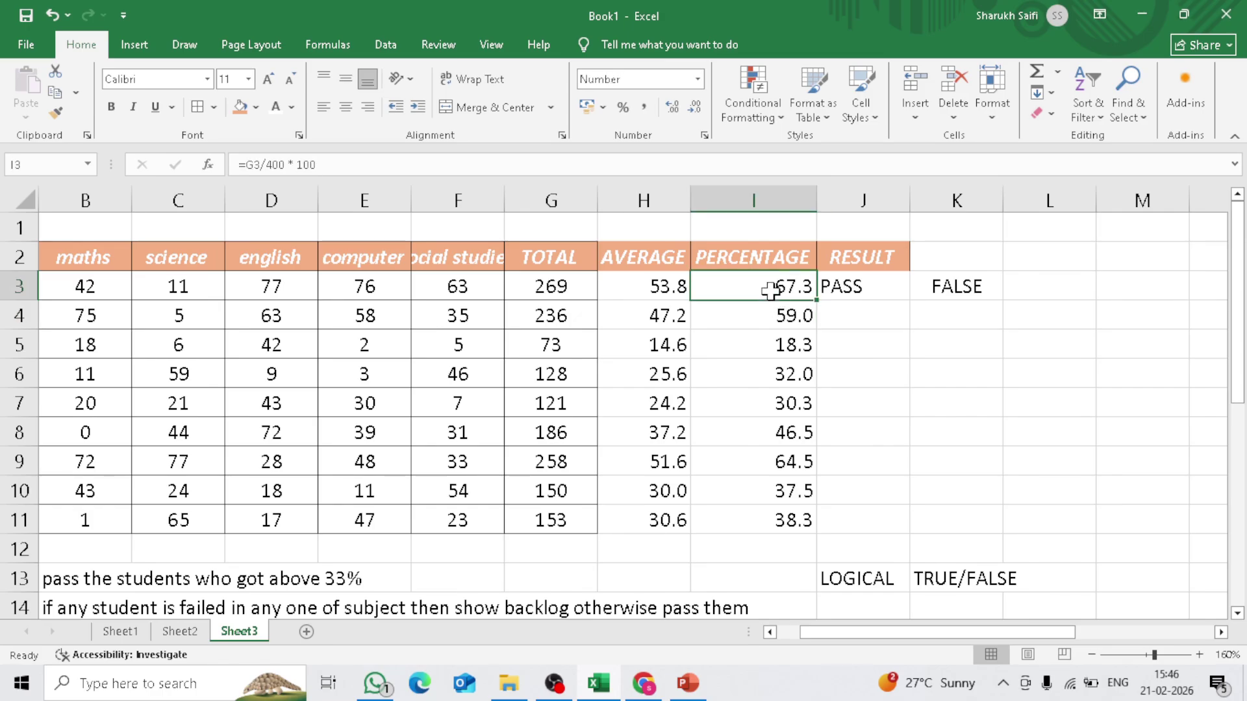
click(859, 295)
double_click(909, 300)
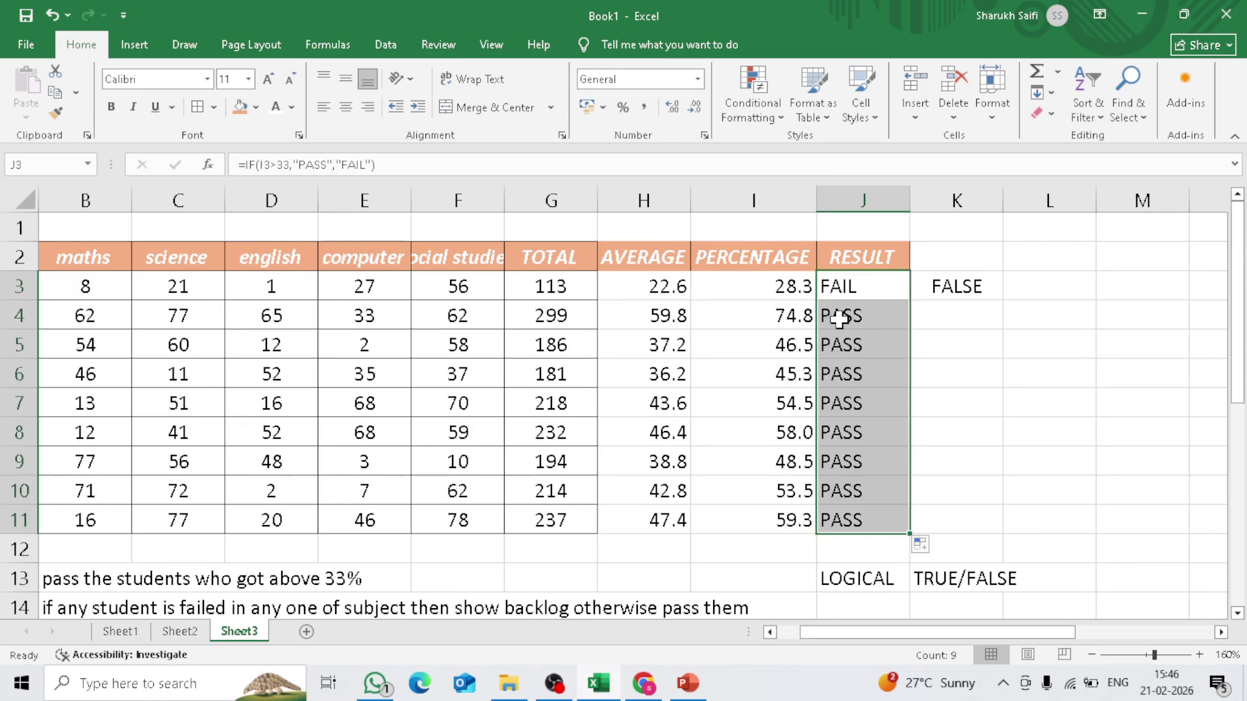
Compare the percentages with their results, and clear the leftover comparison formula from K3
drag(776, 292, 849, 290)
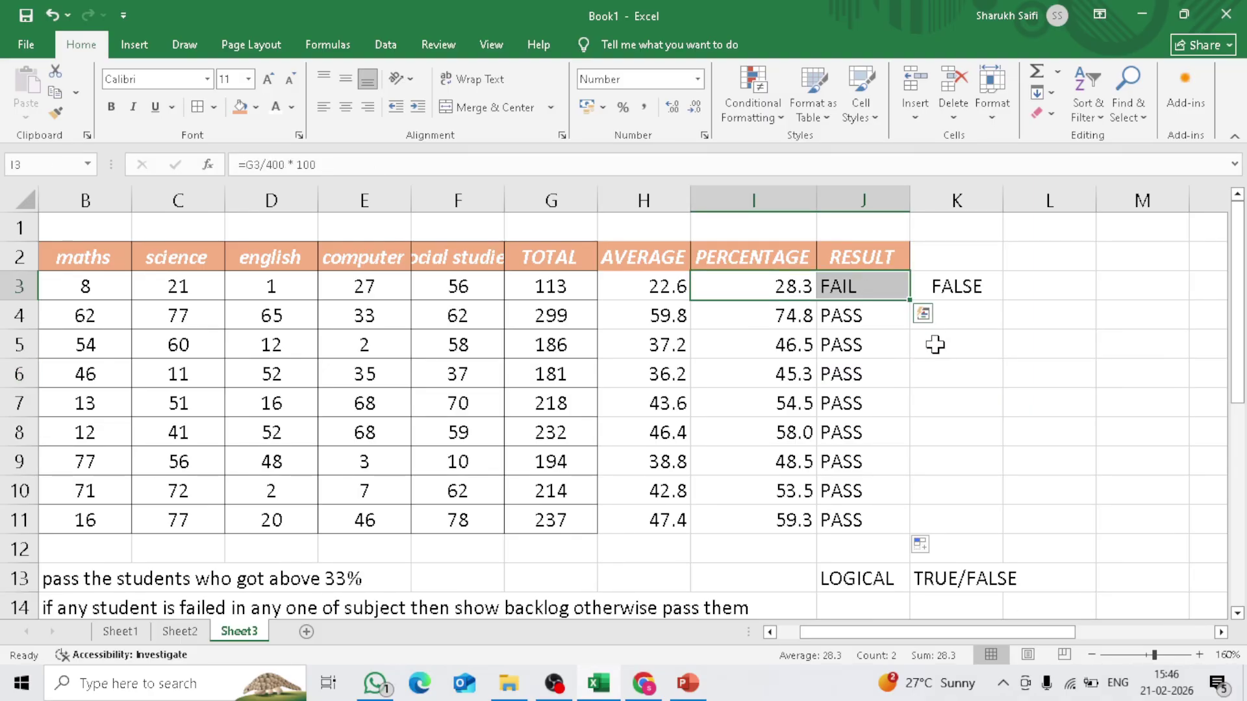
drag(776, 345, 931, 469)
click(938, 434)
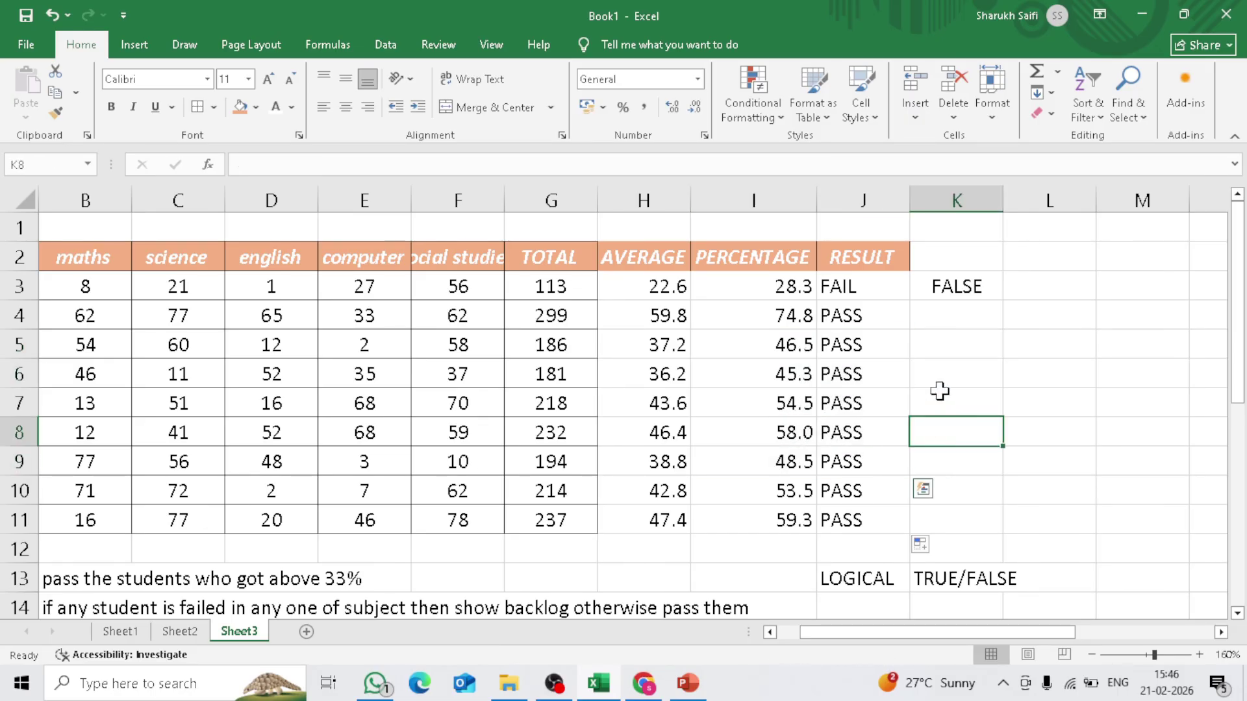
click(972, 290)
key(Delete)
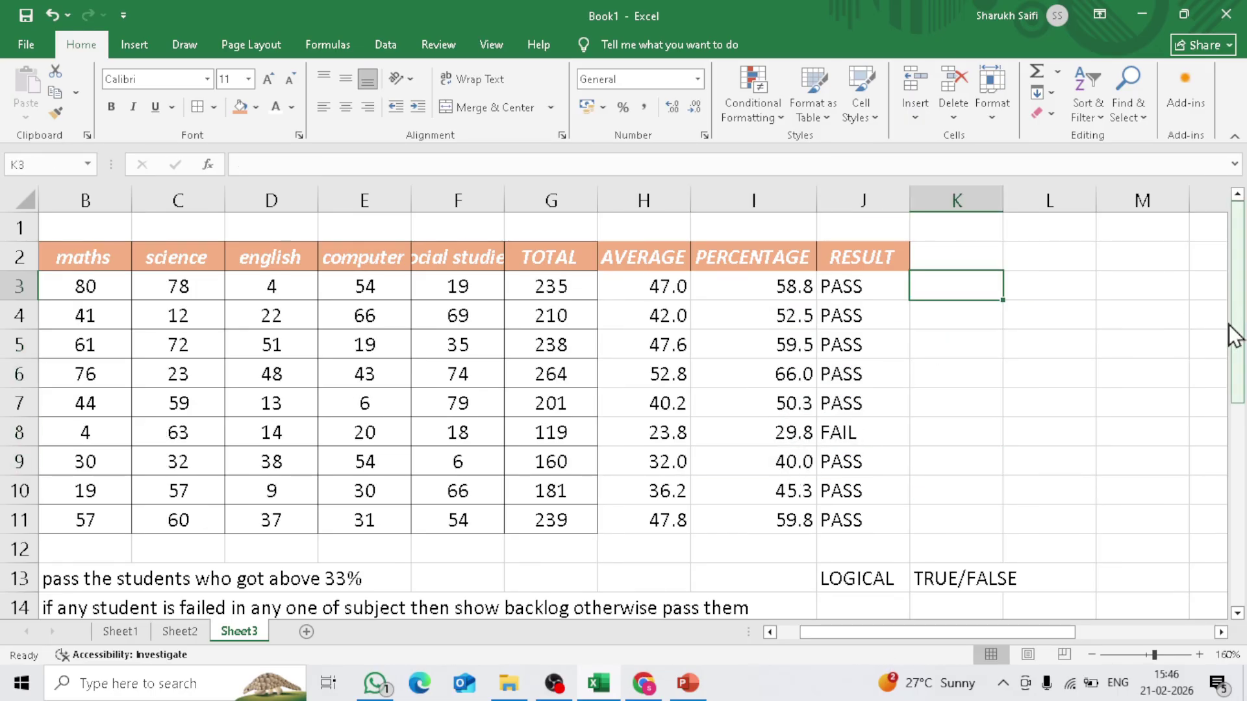
Examine the logical test, value-if-true and value-if-false arguments of the IF formula in J3, leaving the formula as it is
click(877, 292)
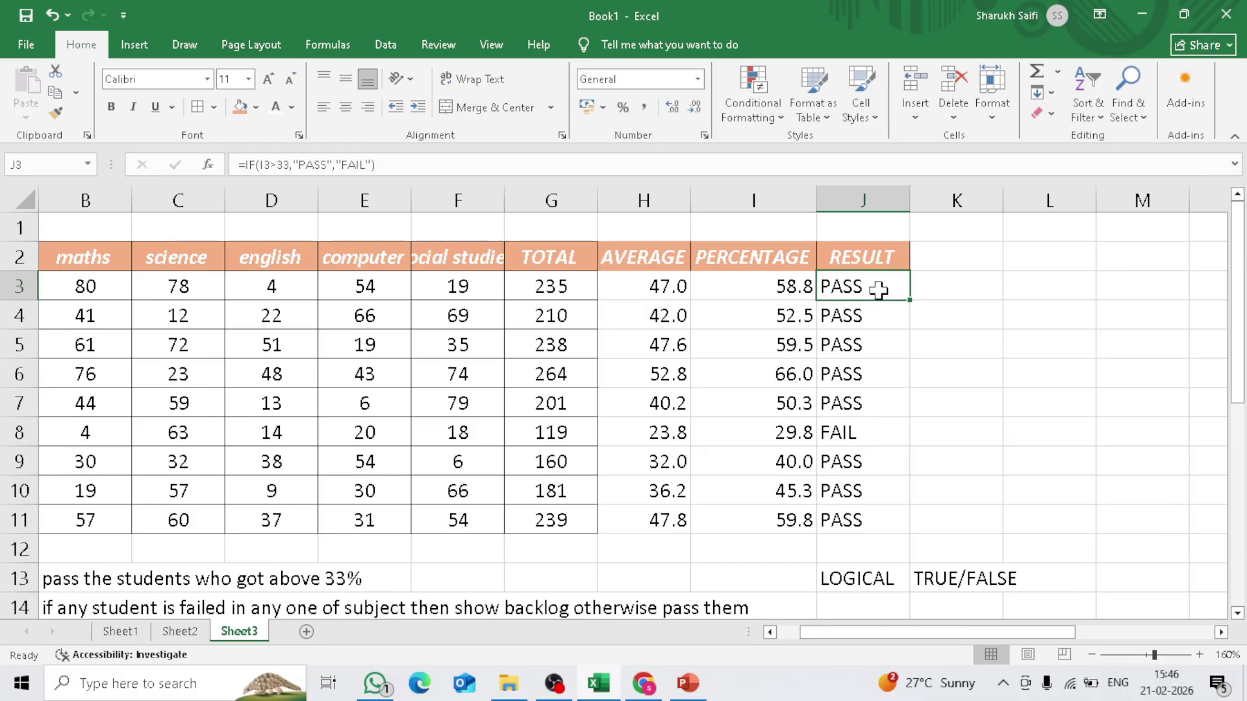
double_click(878, 291)
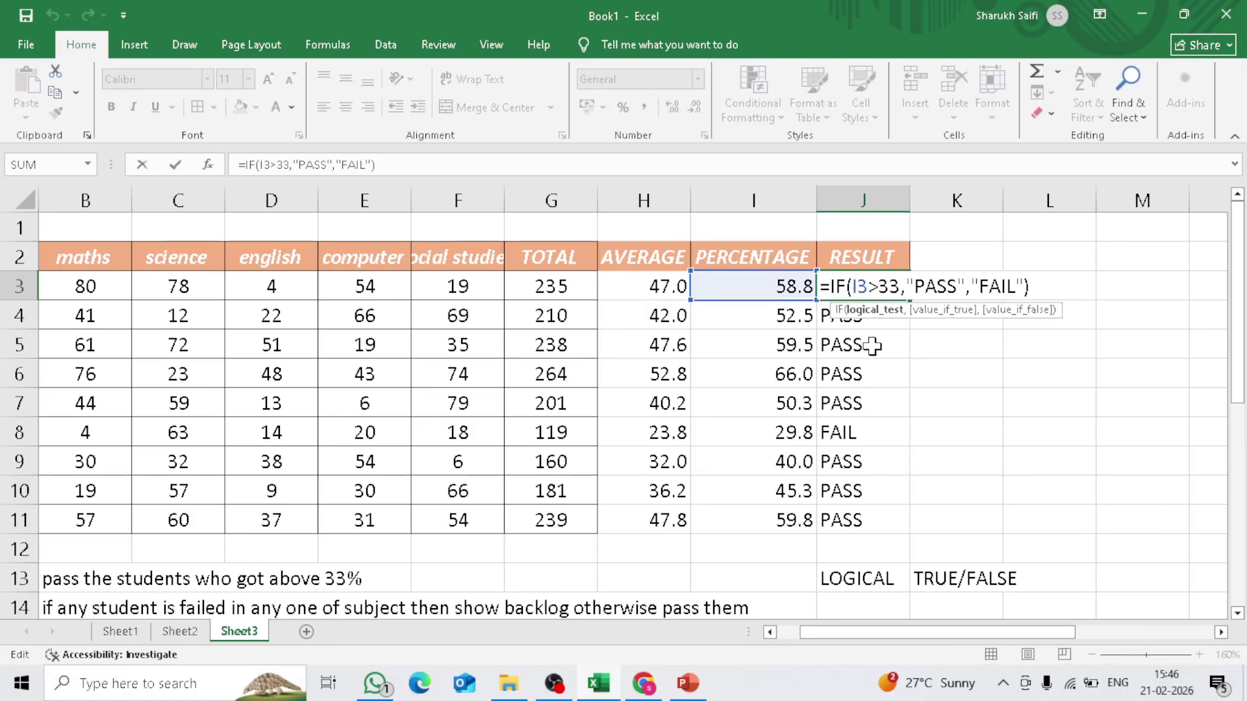
double_click(859, 286)
drag(858, 286, 900, 287)
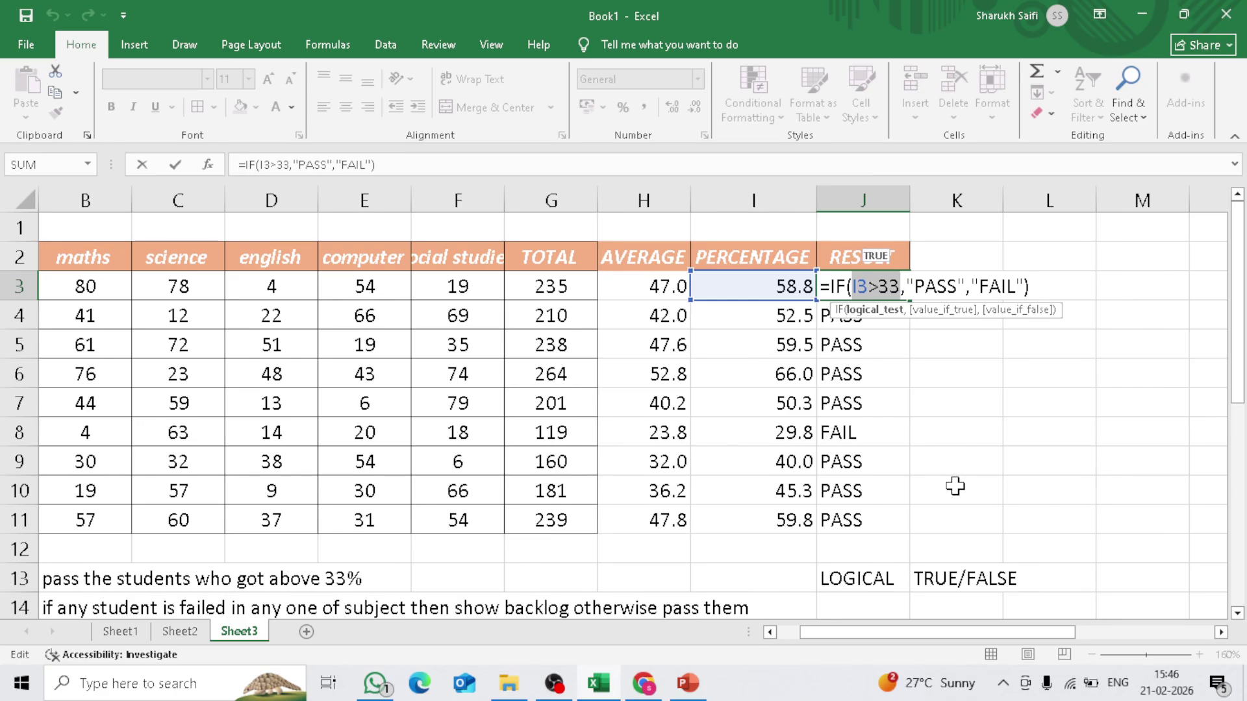
key(Right)
key(Right)
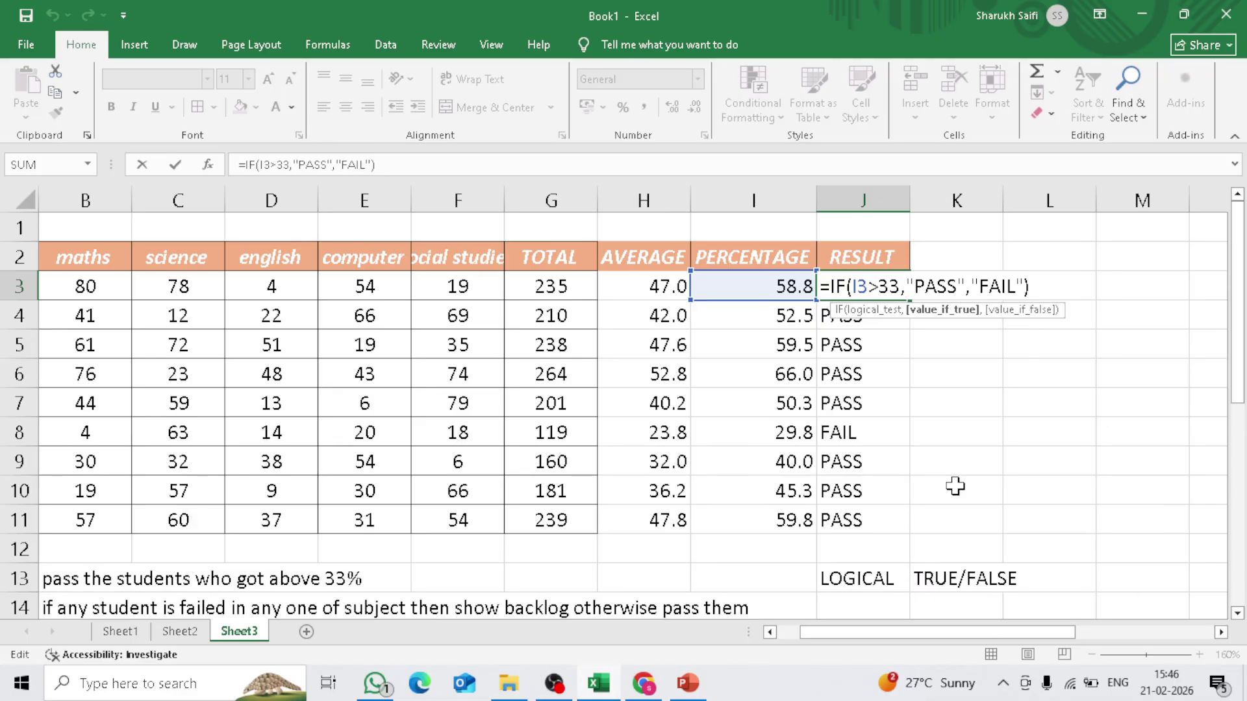
key(Right)
key(Right)
key(Right)
key(Right)
key(Right)
key(Right)
key(Right)
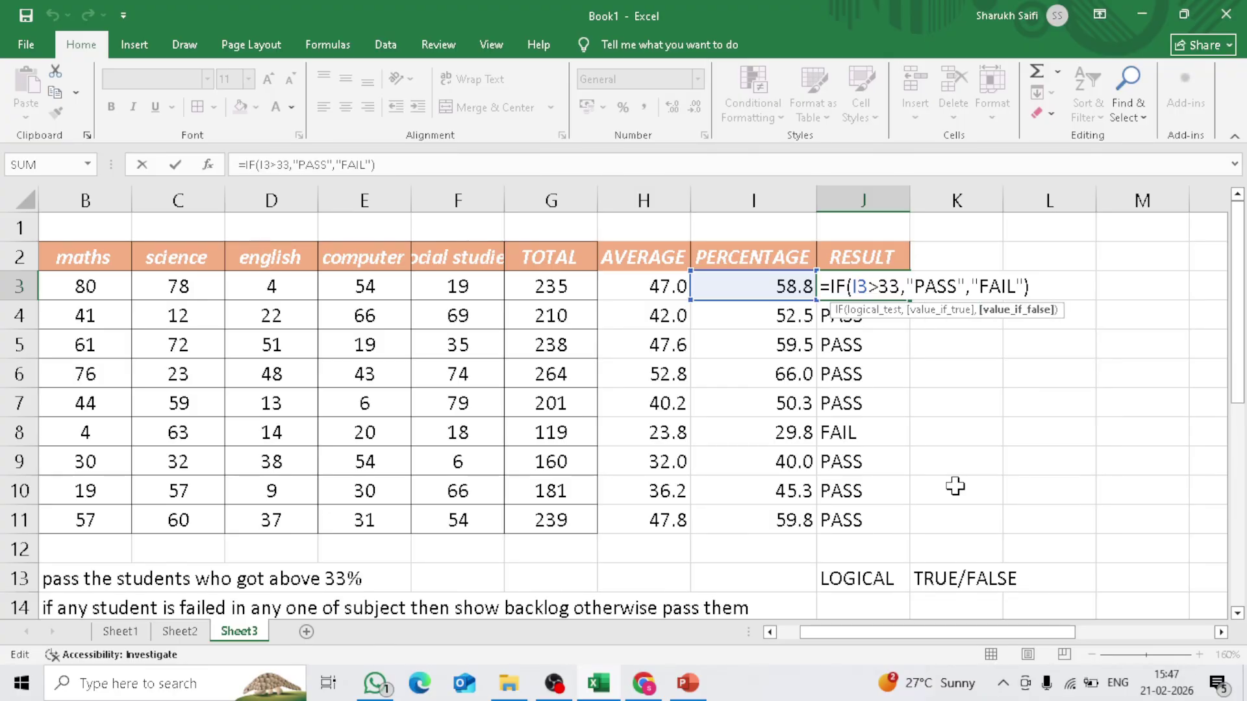
key(Right)
key(Left)
key(Left)
key(Left)
key(Left)
key(Left)
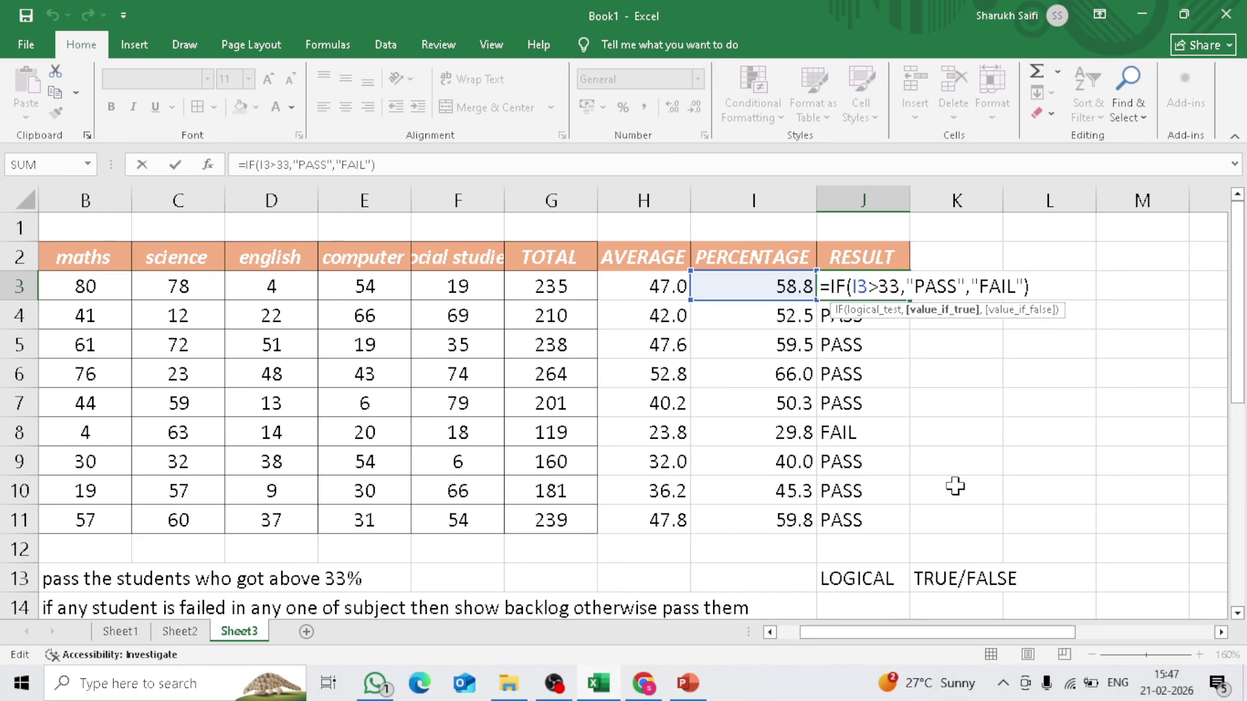
key(Return)
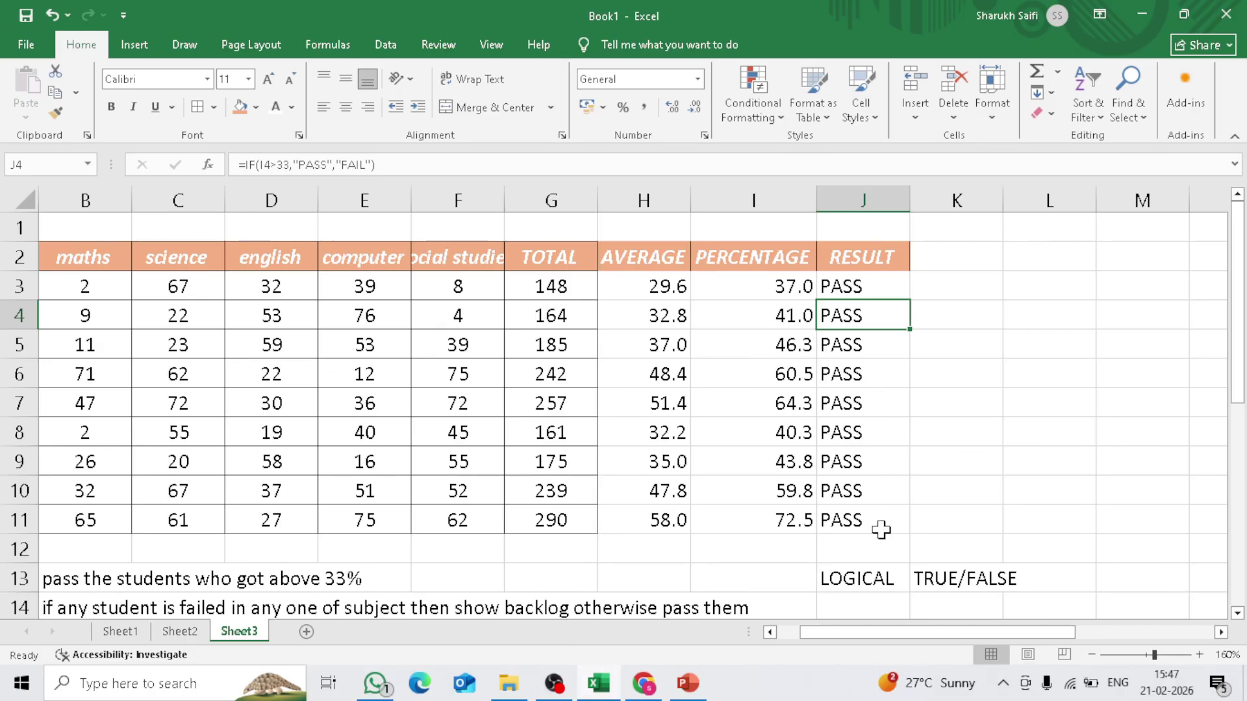
Review the Ques 1 and Ques 2 criteria, and examine the subject marks and percentage of the student in row 8
drag(897, 633, 827, 636)
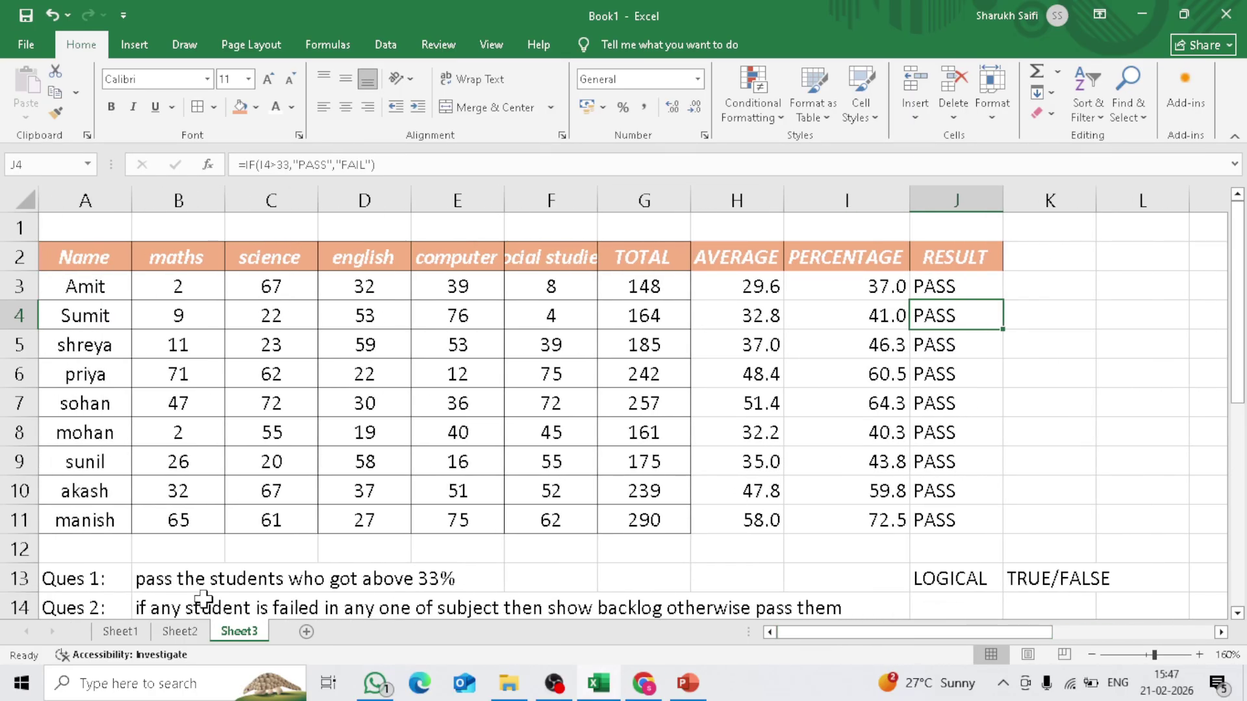
mouse_move(193, 593)
mouse_down()
mouse_move(217, 580)
mouse_move(427, 580)
mouse_up()
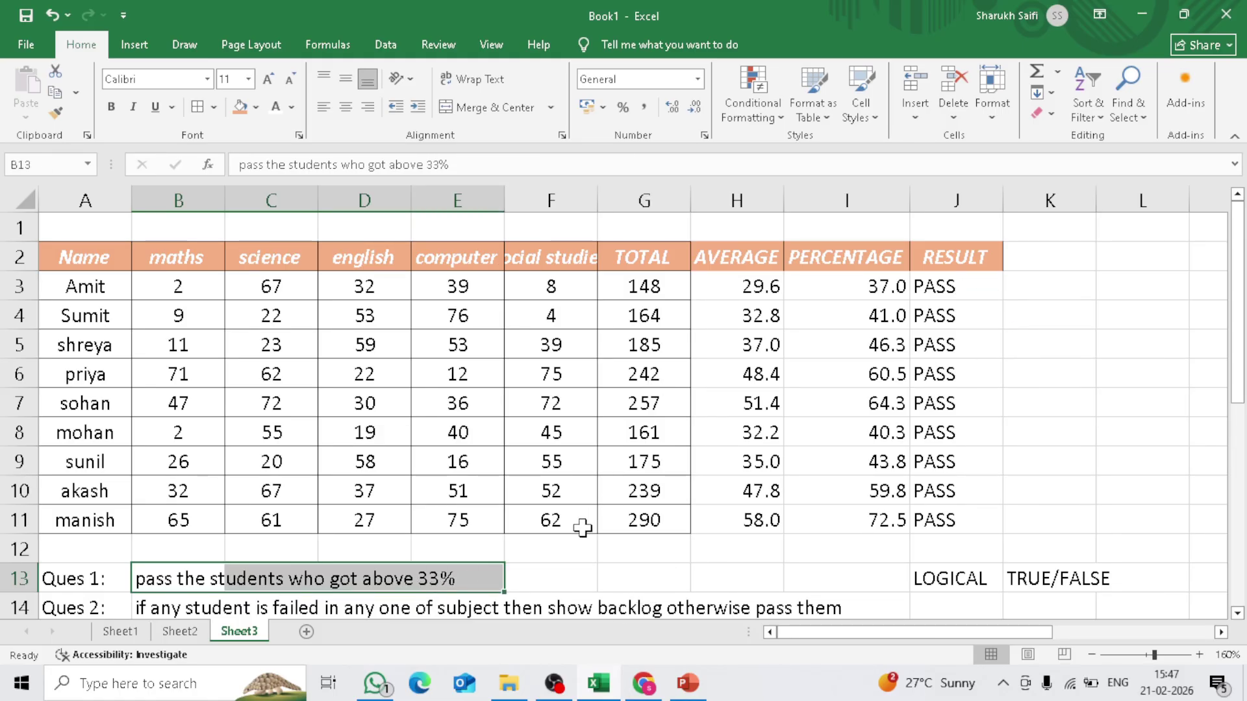
click(561, 556)
scroll(562, 557, down, 1)
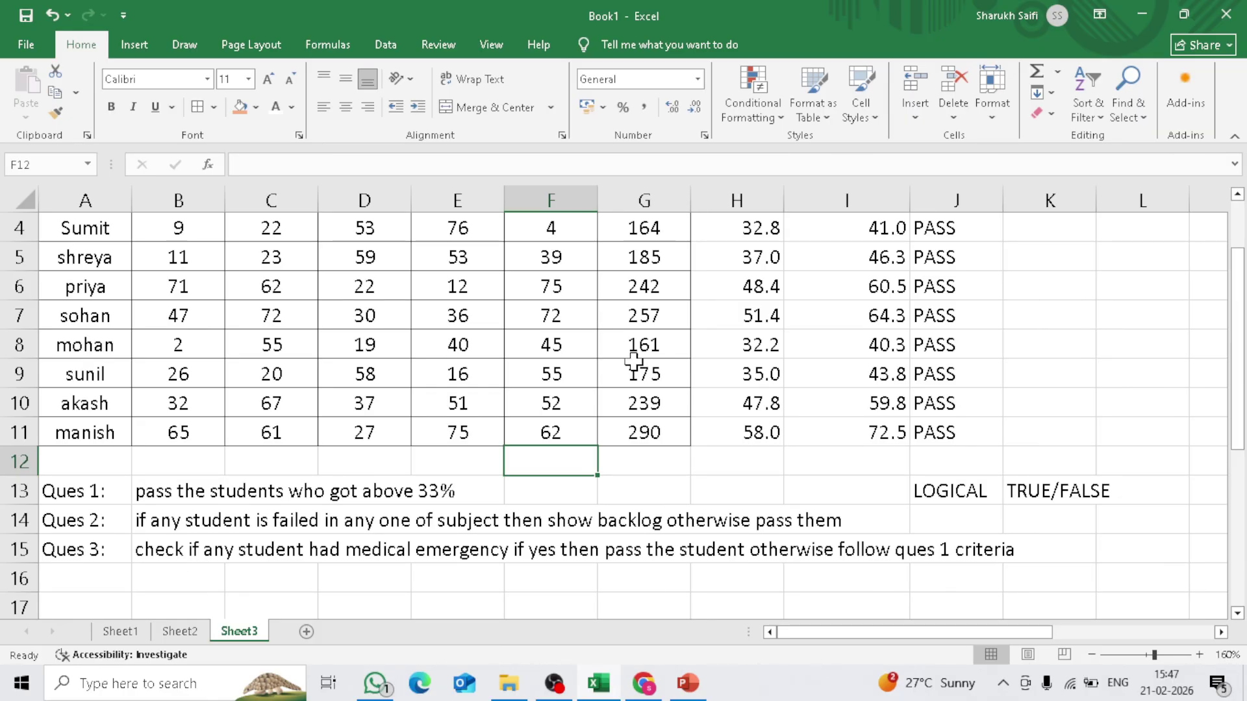
drag(178, 348, 516, 352)
scroll(209, 389, up, 1)
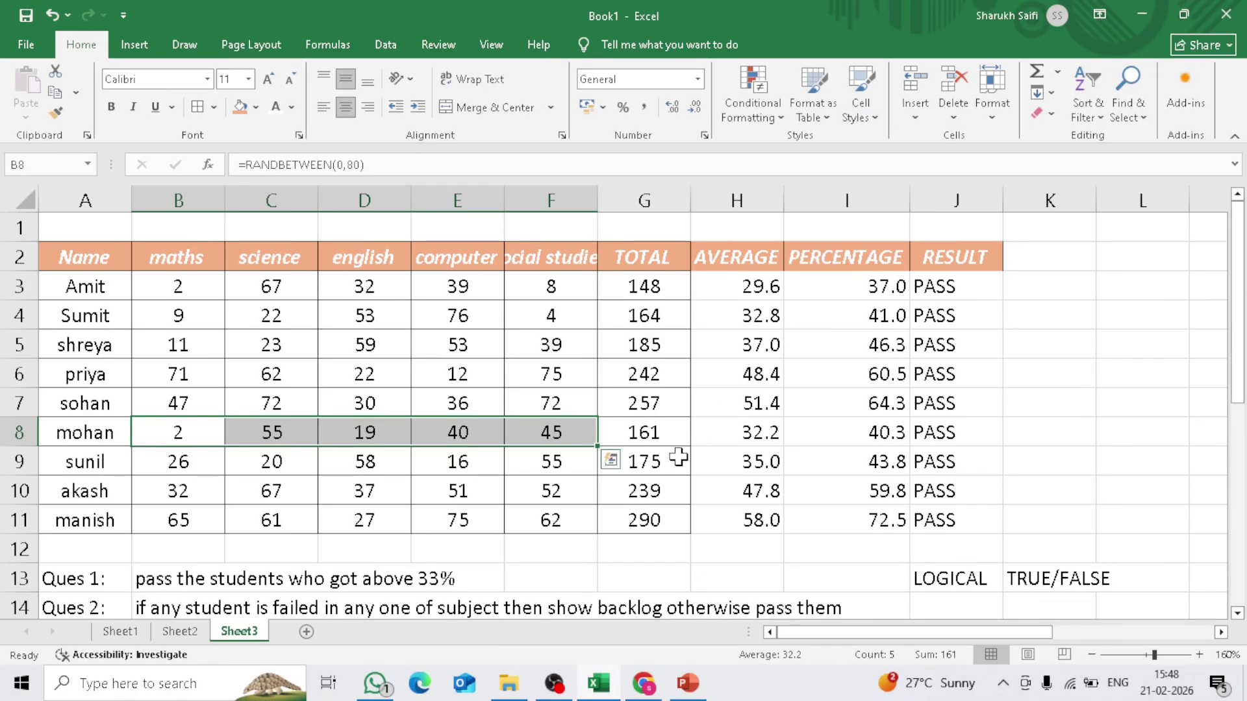
click(857, 440)
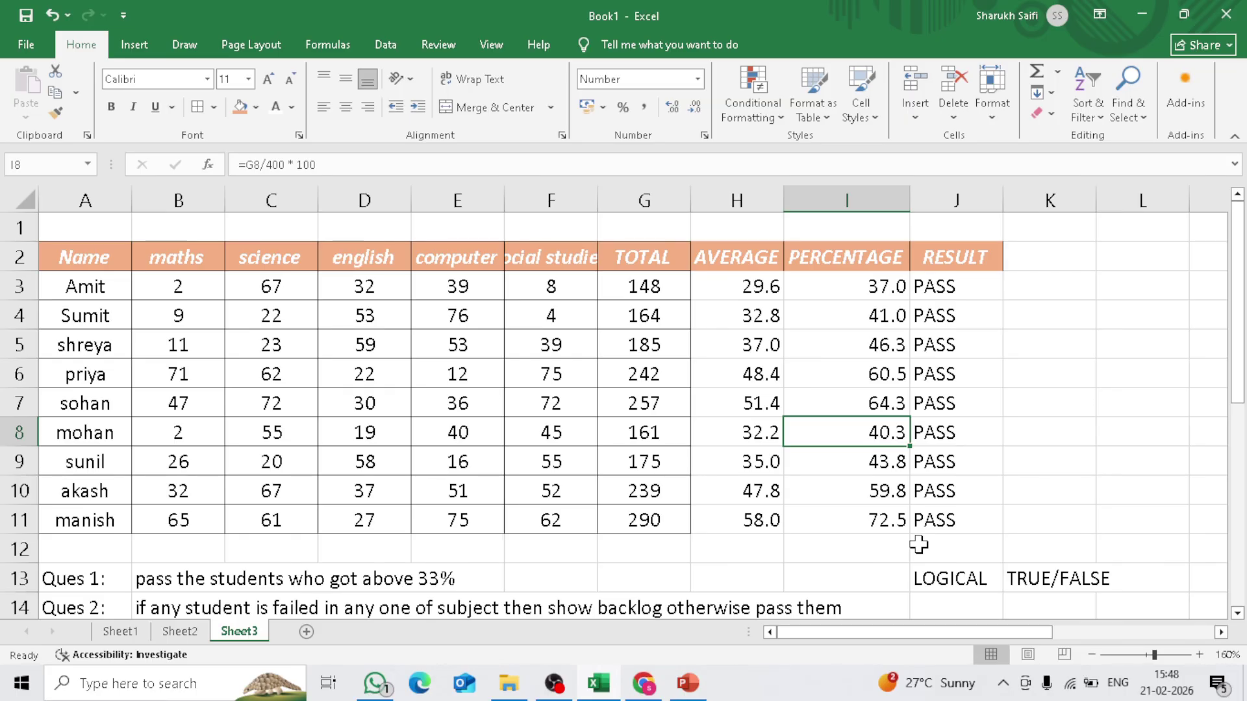
Examine the RANDBETWEEN formula in E5, highlighting its upper limit of 80, and leave it as it is
double_click(425, 338)
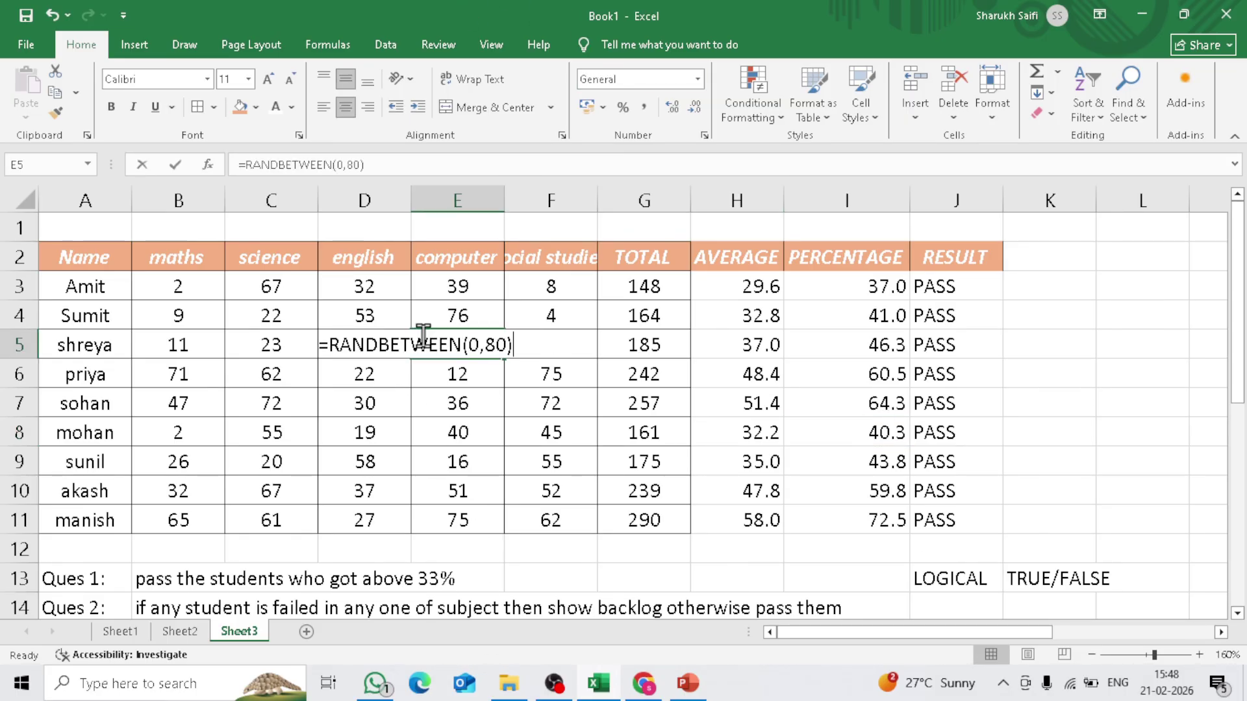
drag(482, 344, 499, 342)
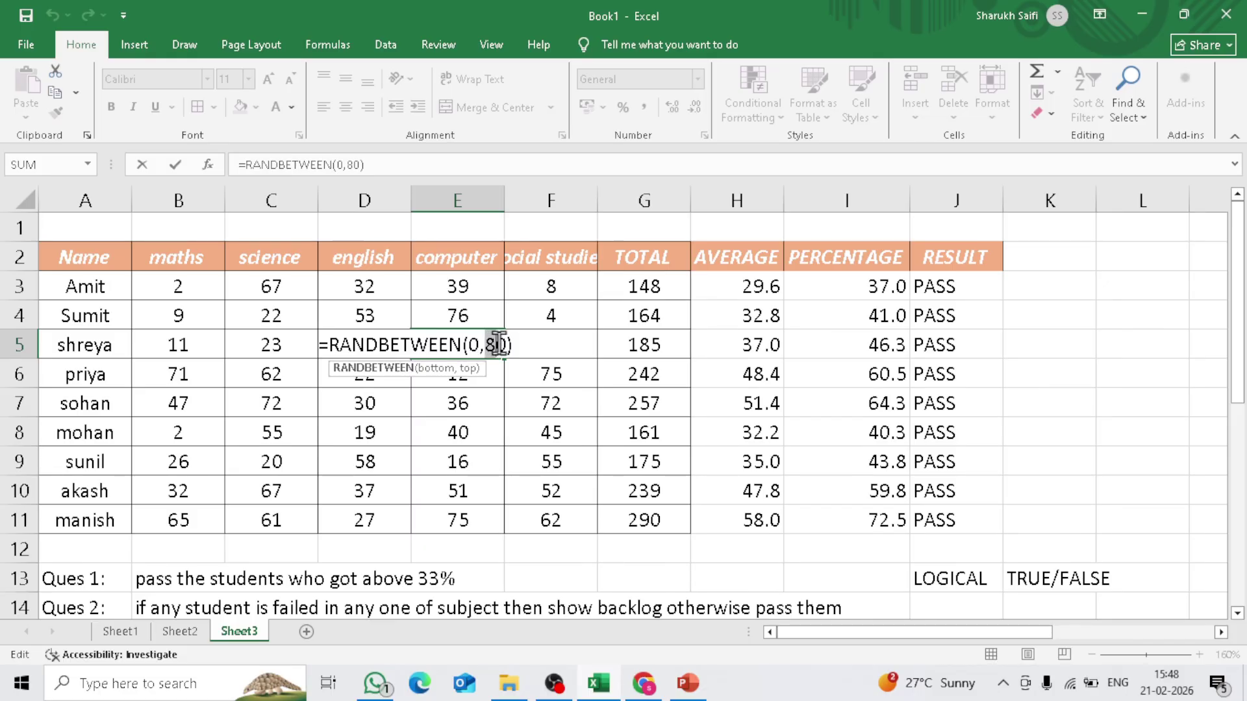
click(479, 343)
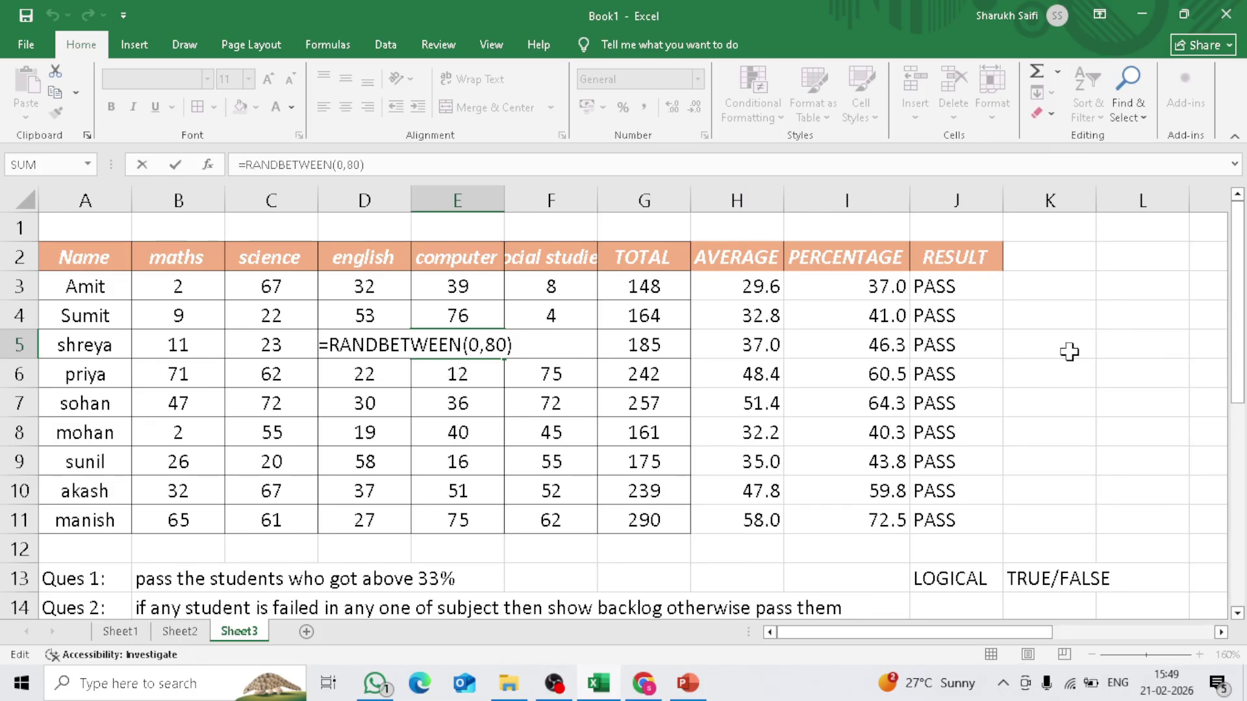
key(Return)
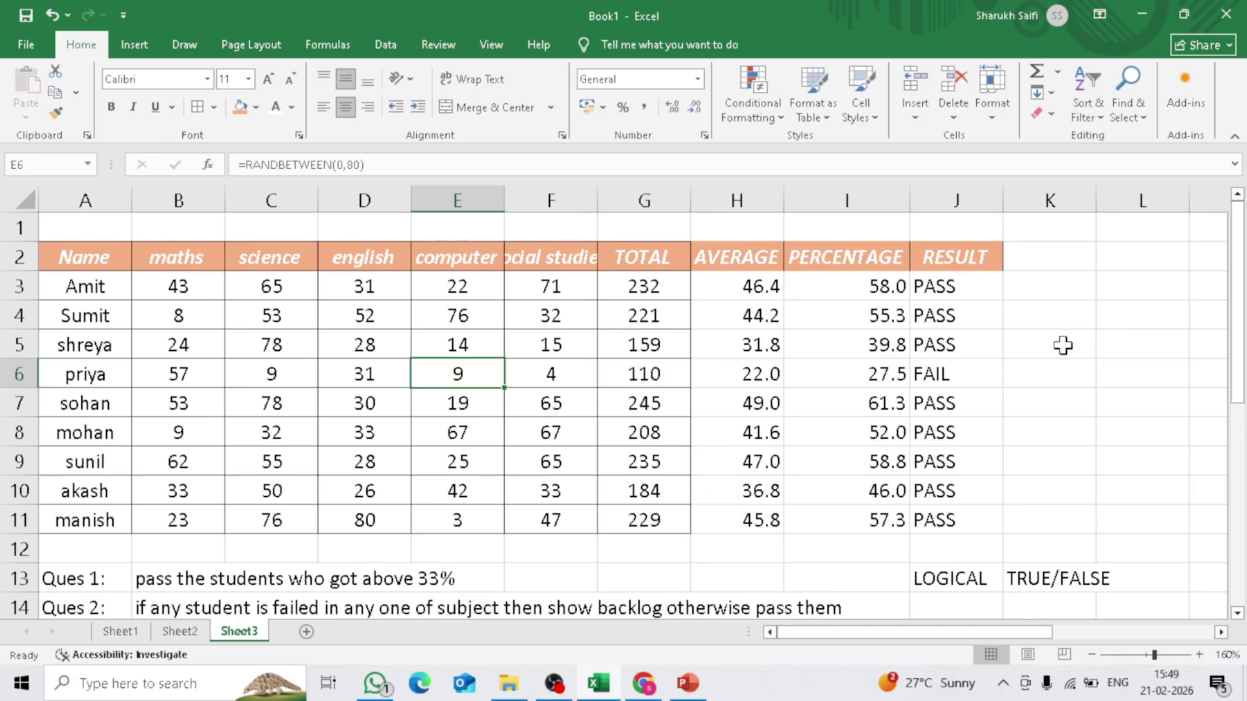
click(1044, 296)
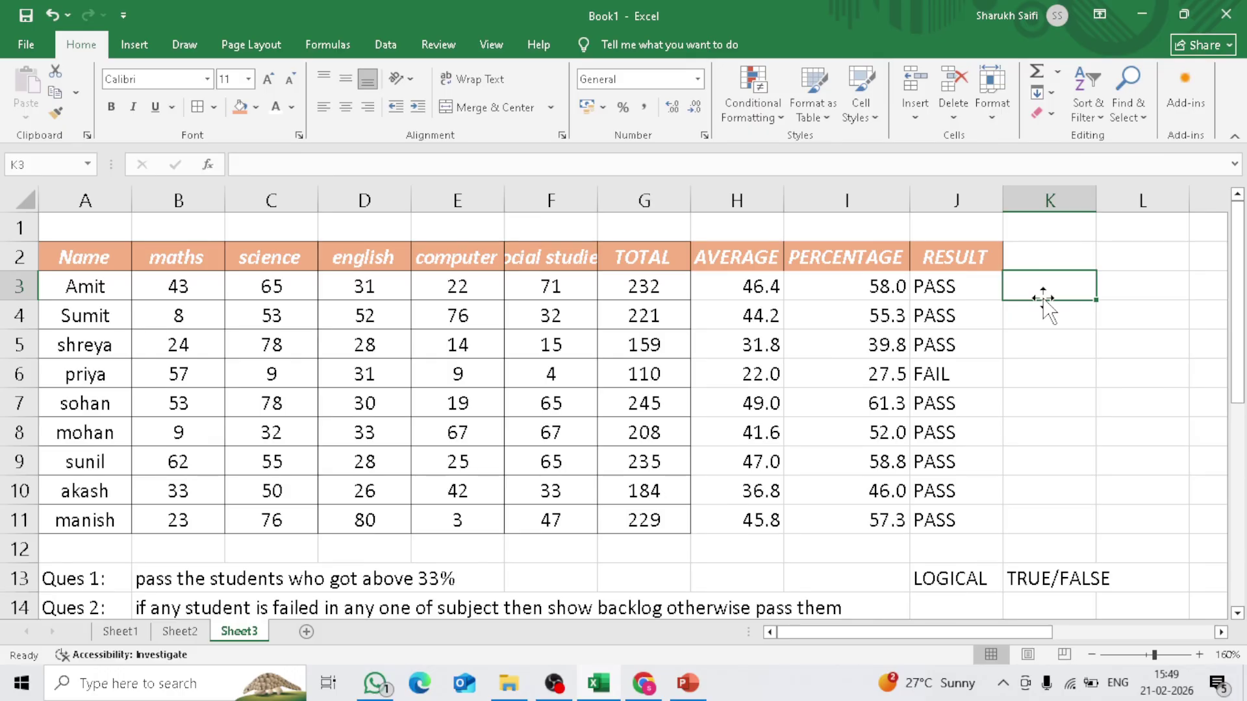
text(=IF)
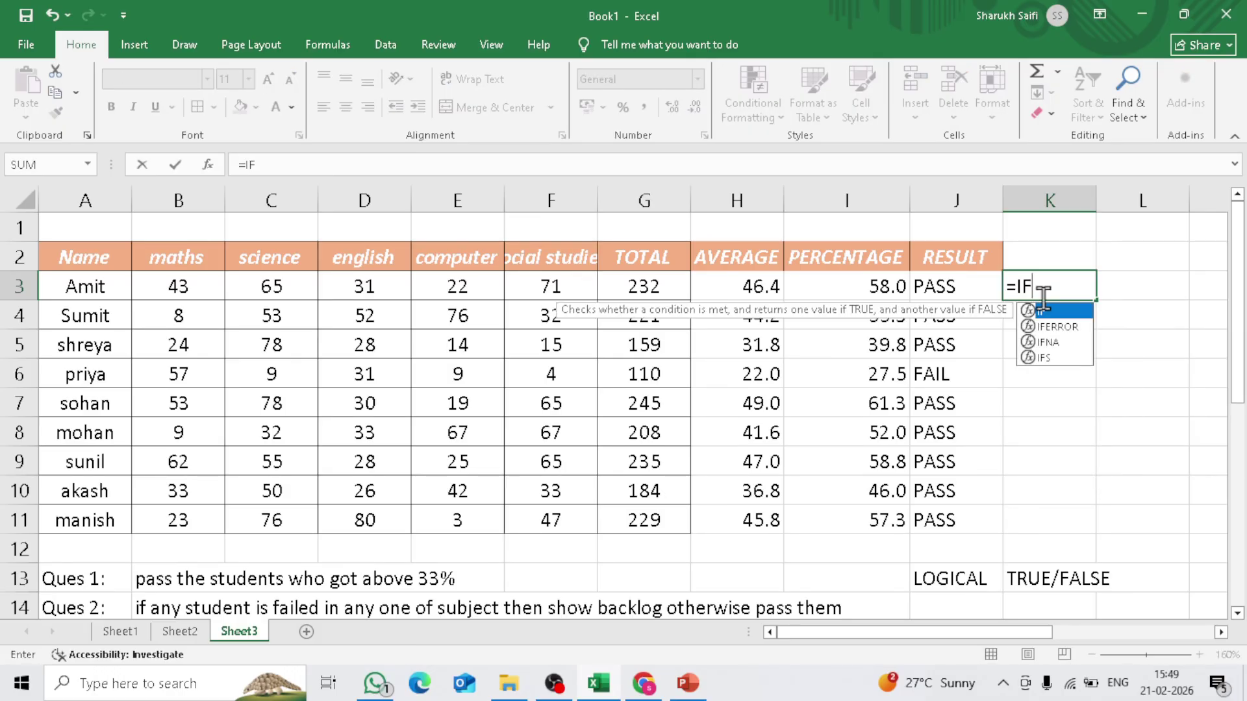
text(()
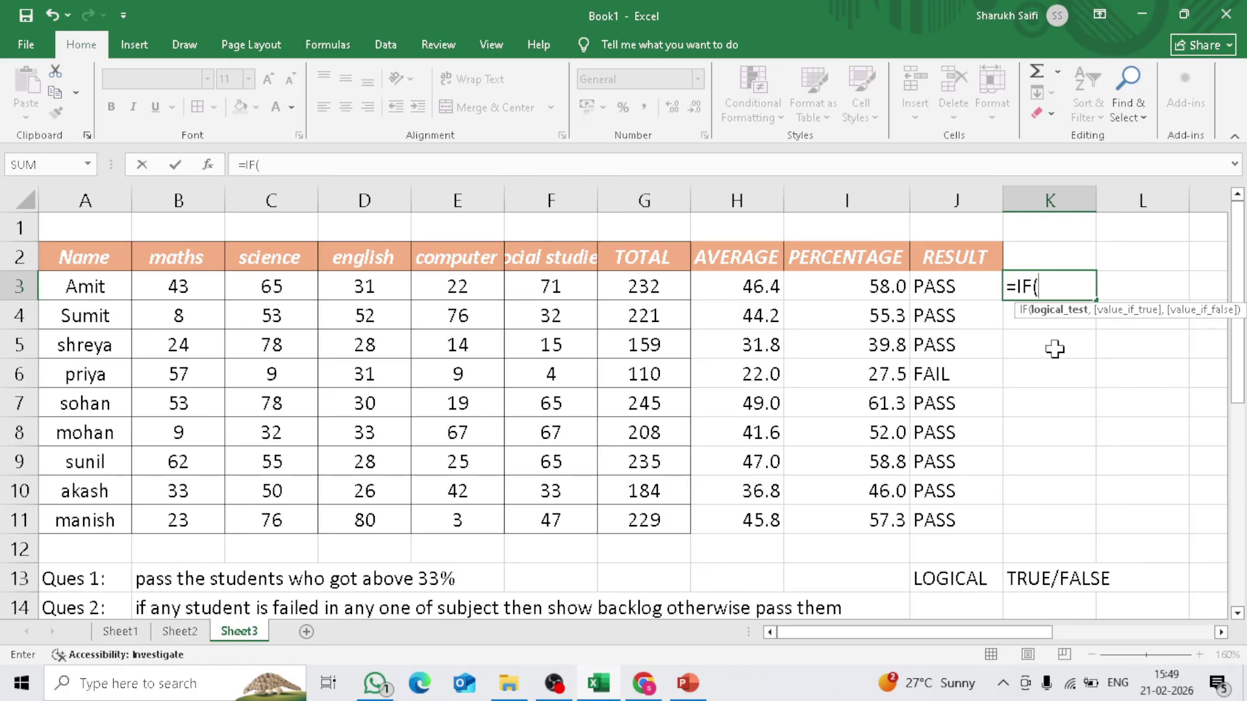
key(BackSpace)
key(BackSpace)
key(BackSpace)
key(BackSpace)
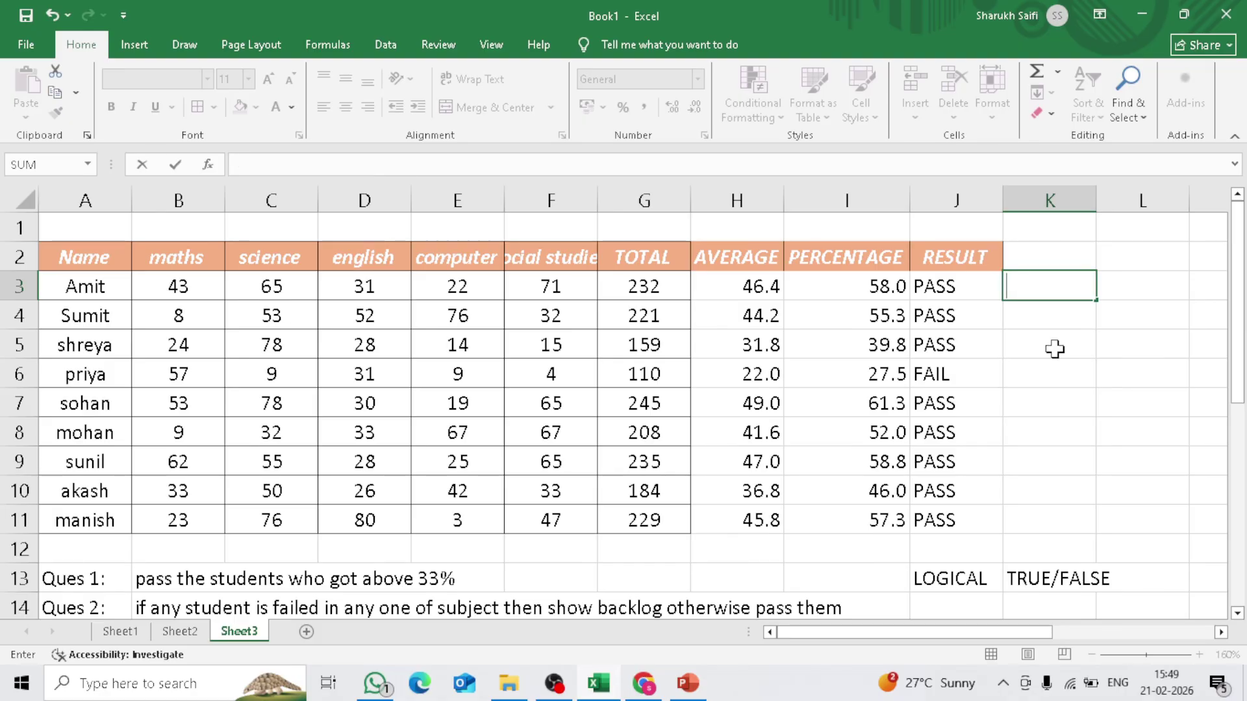
key(Escape)
Go through the first student's marks in each of the five subjects, B3 to F3
click(161, 289)
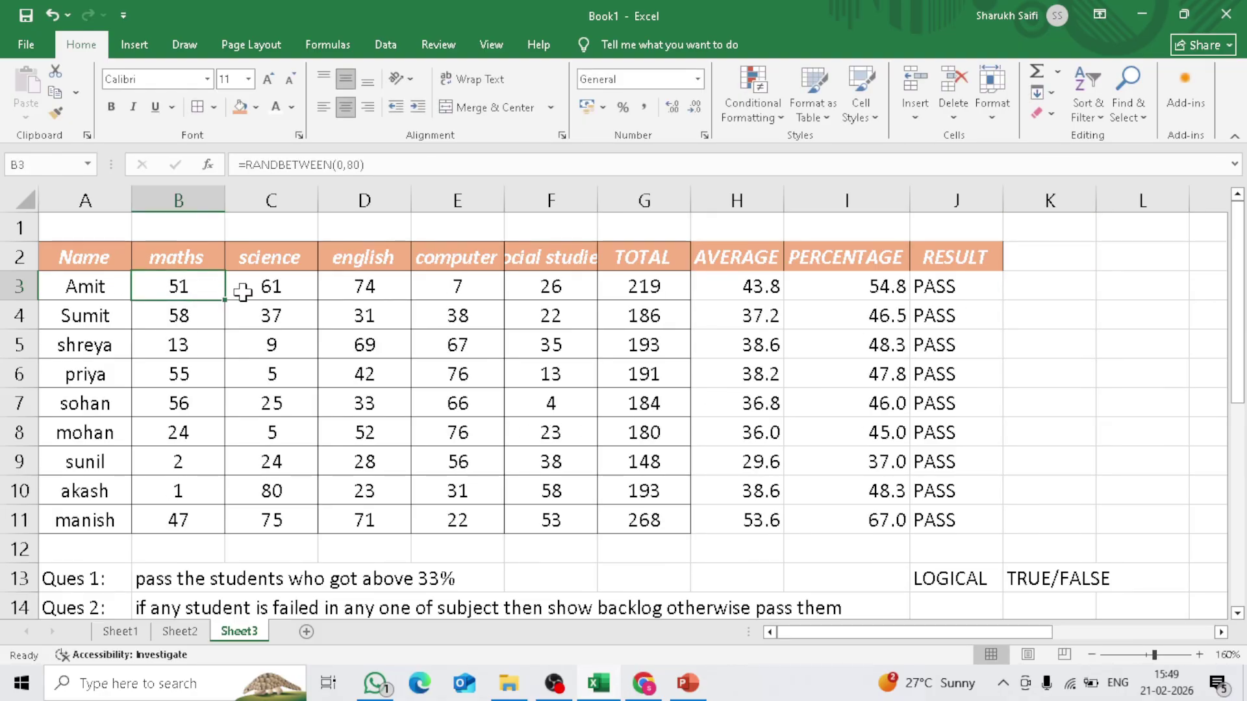
click(265, 289)
click(344, 282)
click(474, 296)
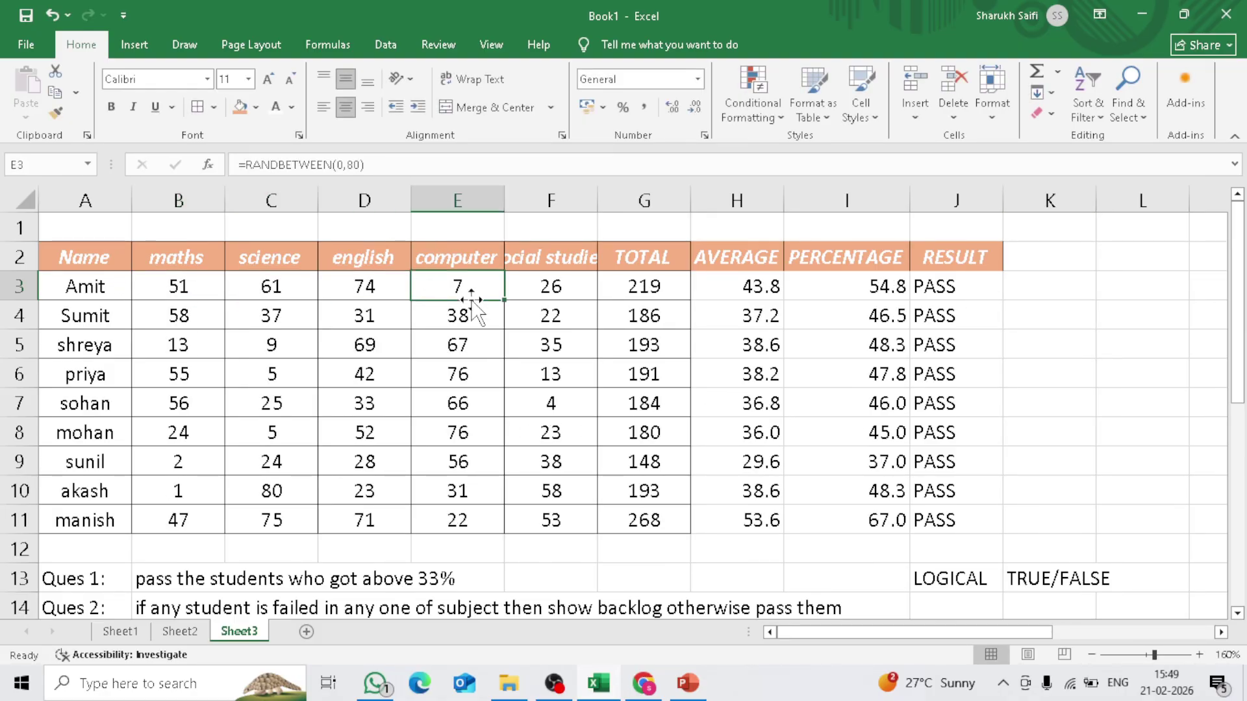
click(566, 290)
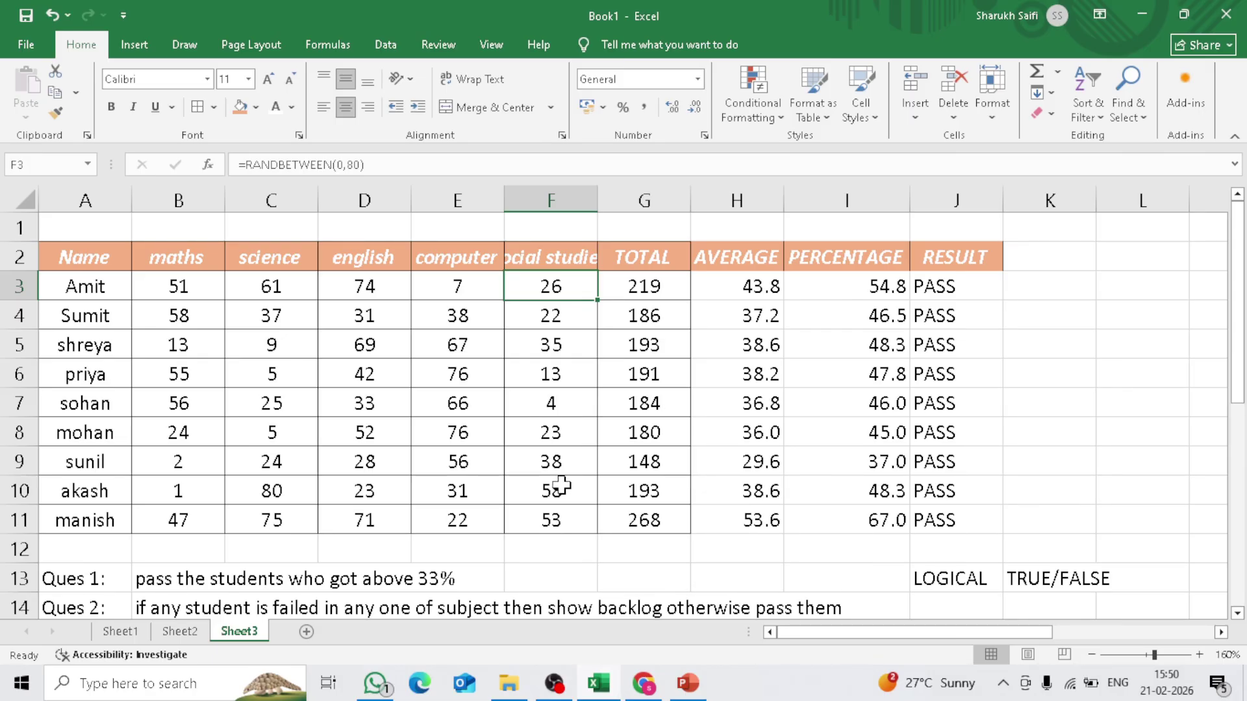
Fill the AND heading in D19 and the OR heading in I19 with light orange
scroll(557, 485, down, 5)
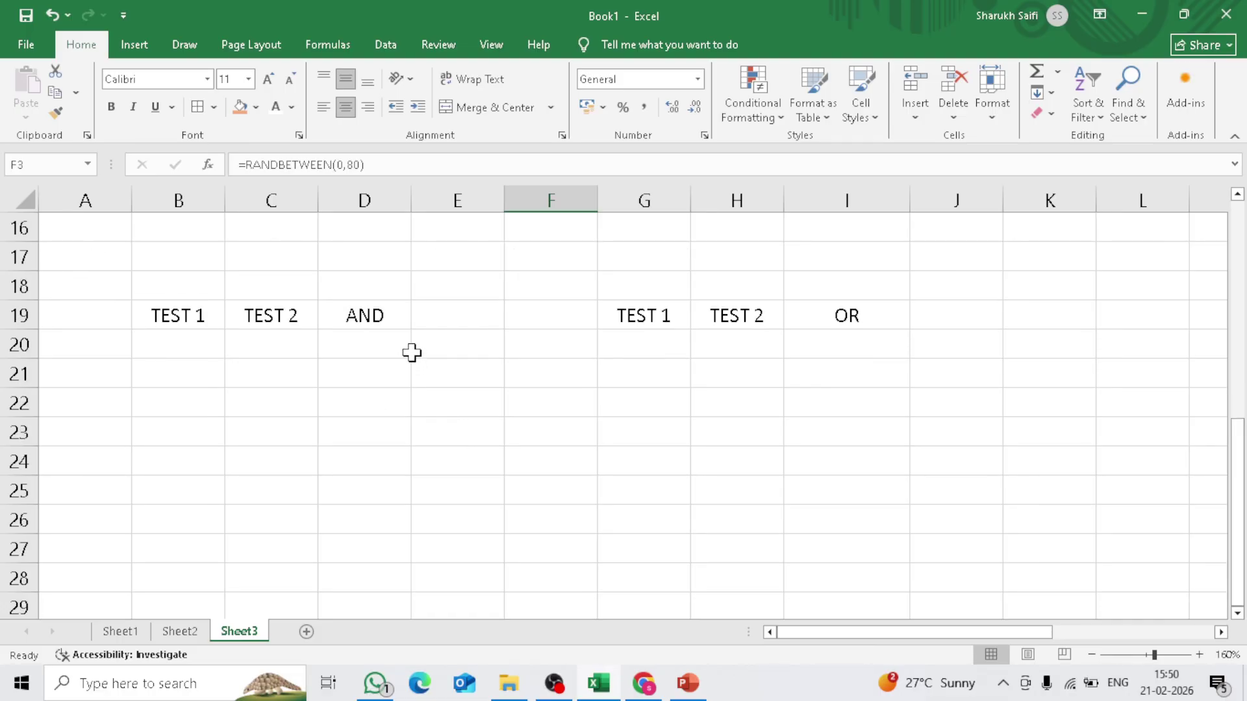
click(361, 317)
click(242, 109)
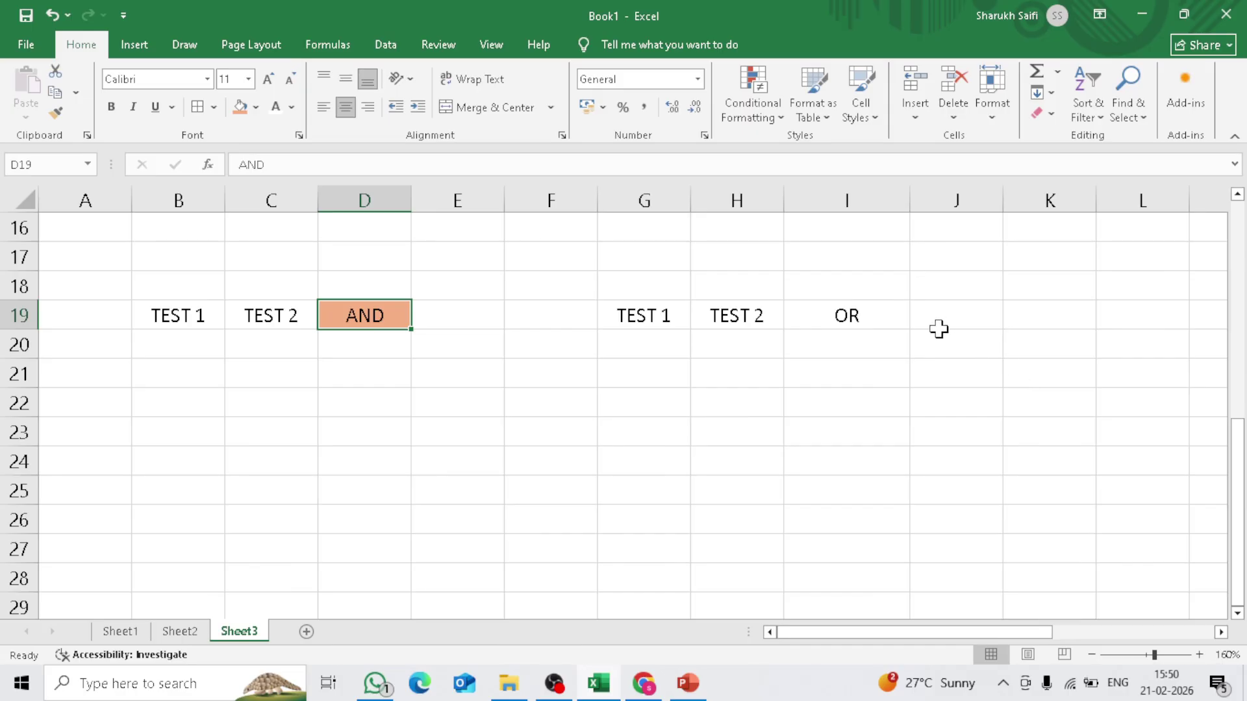
click(877, 318)
click(240, 109)
click(557, 516)
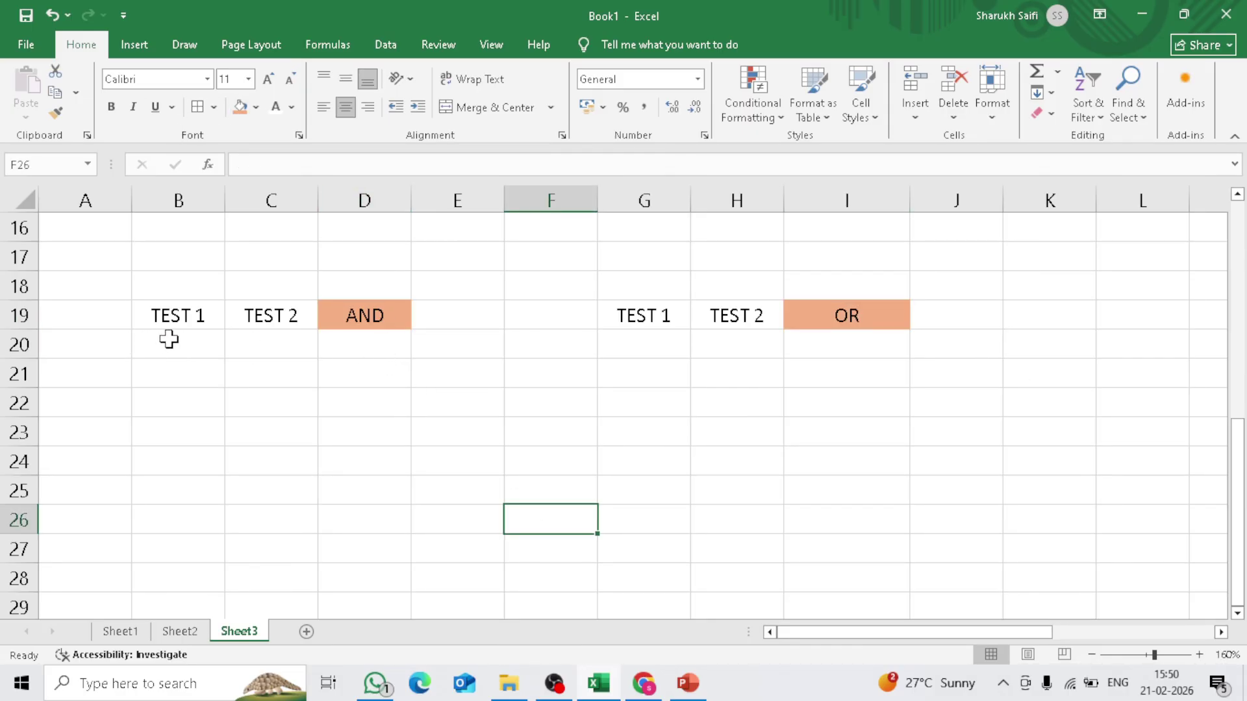
Enter TRUE under both TEST 1 and TEST 2 of the AND table, in B20 and C20
click(384, 344)
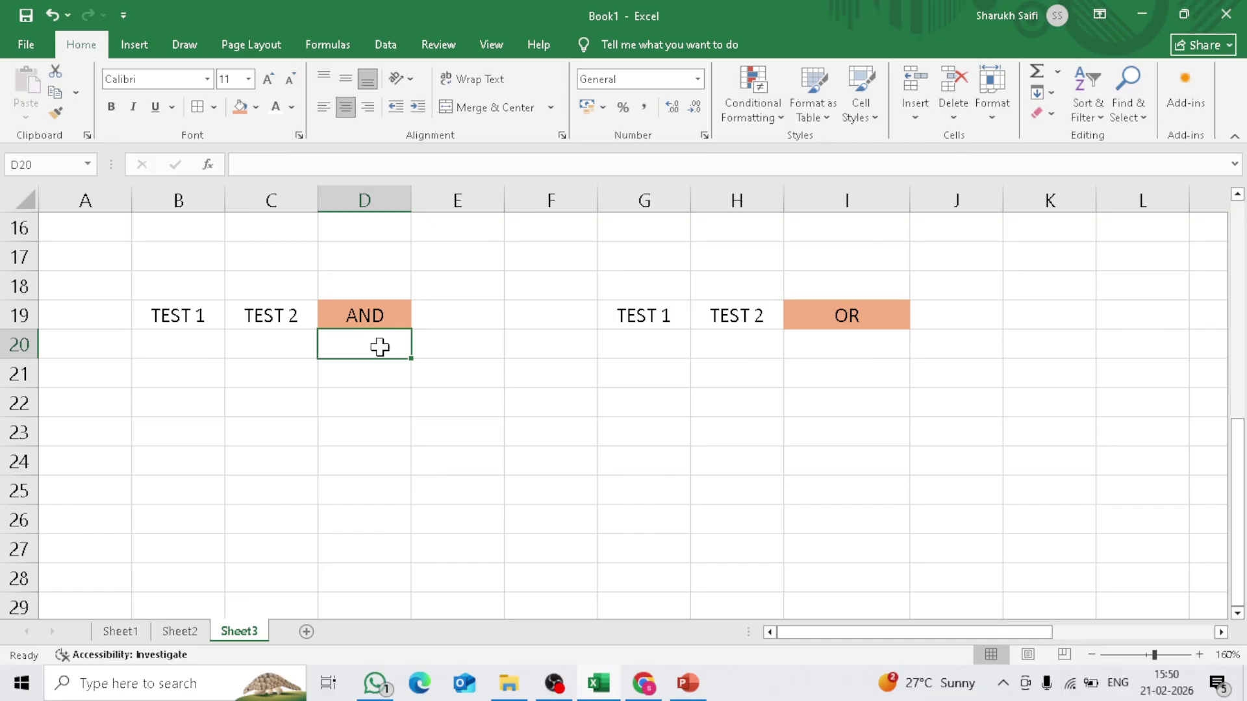
click(205, 338)
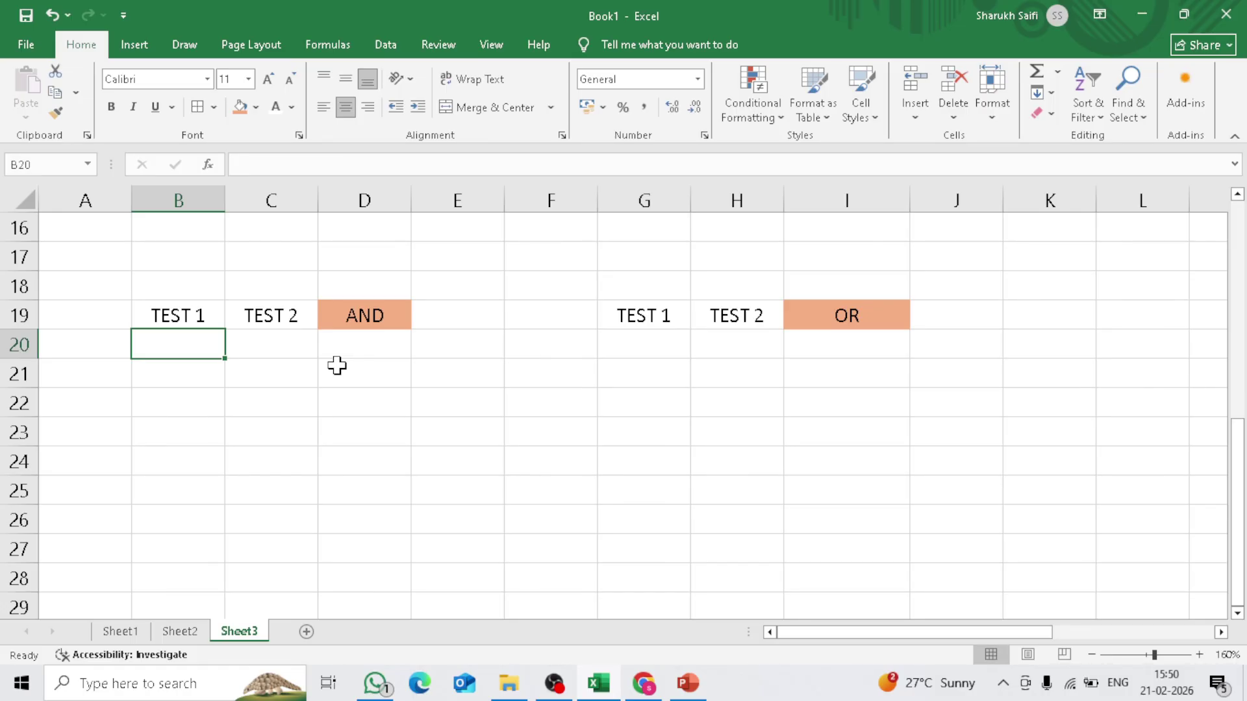
text(TR)
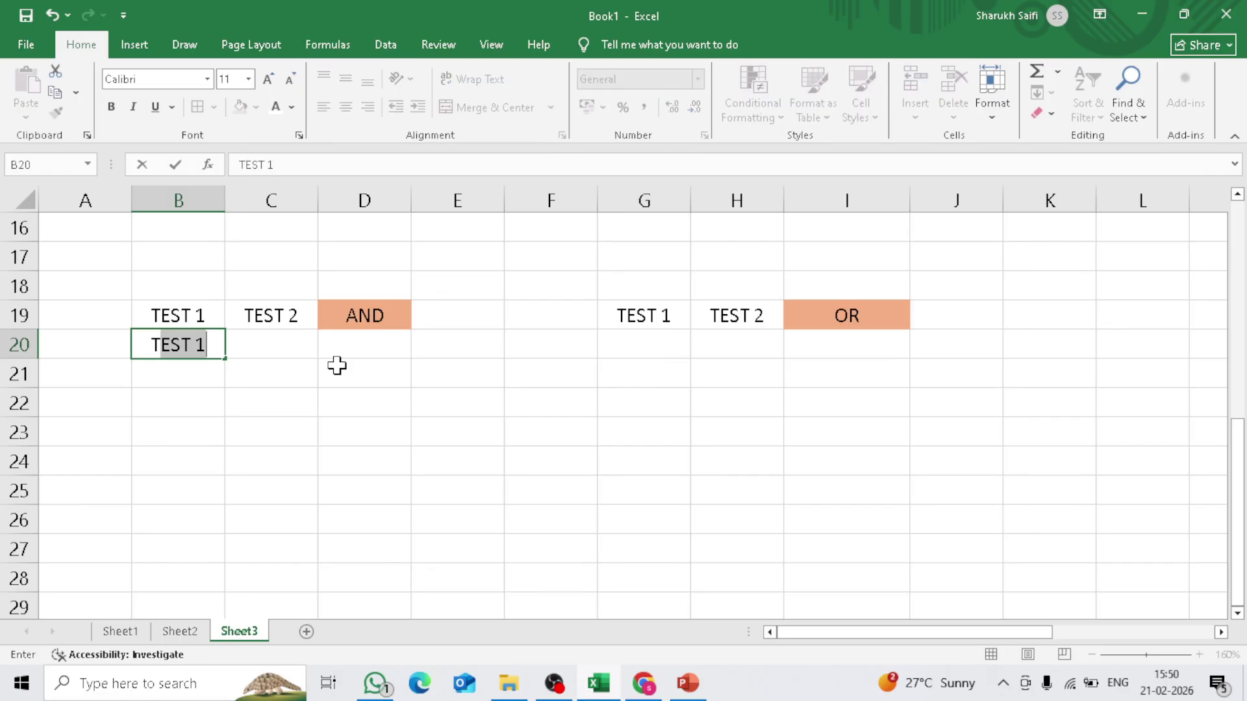
text(UE)
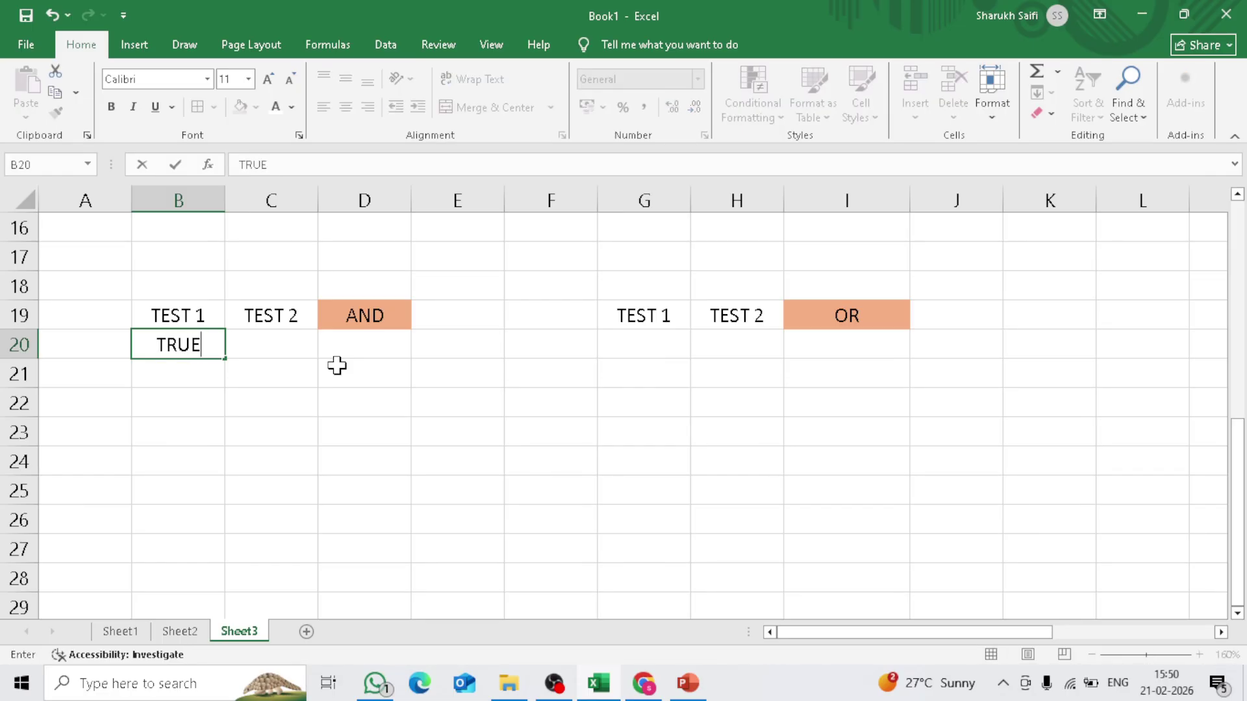
key(Return)
key(Right)
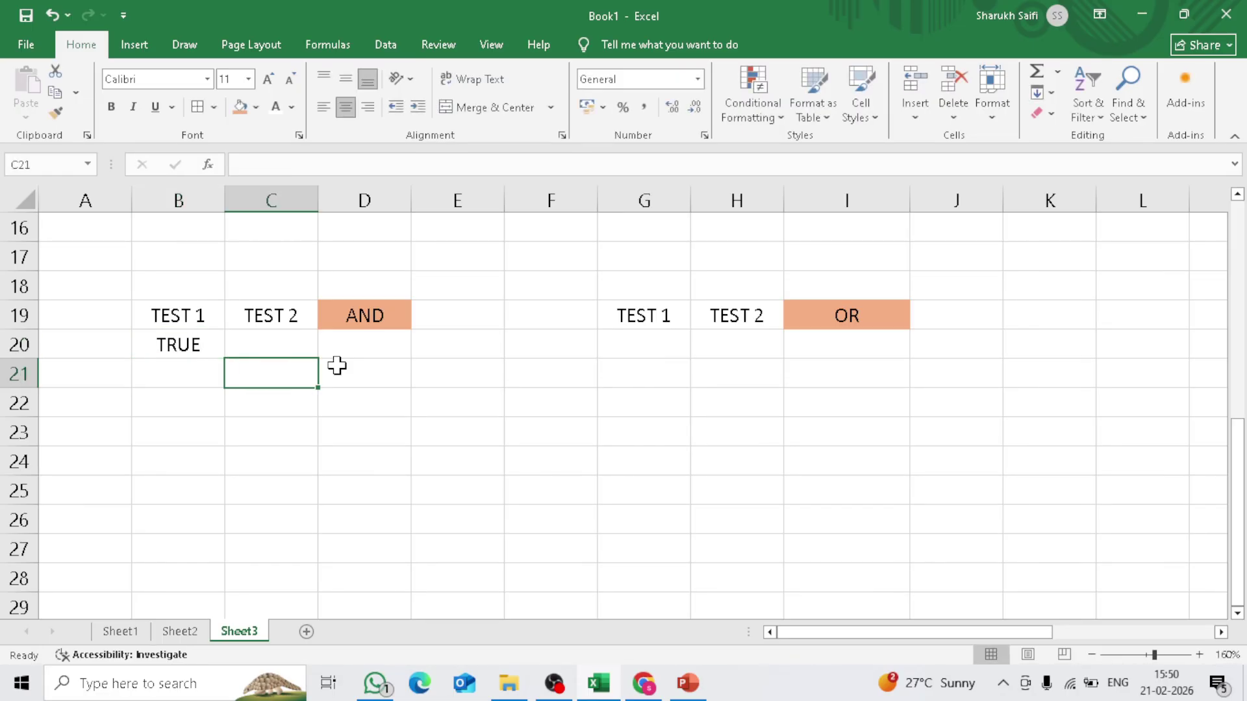
key(Up)
text(TRU)
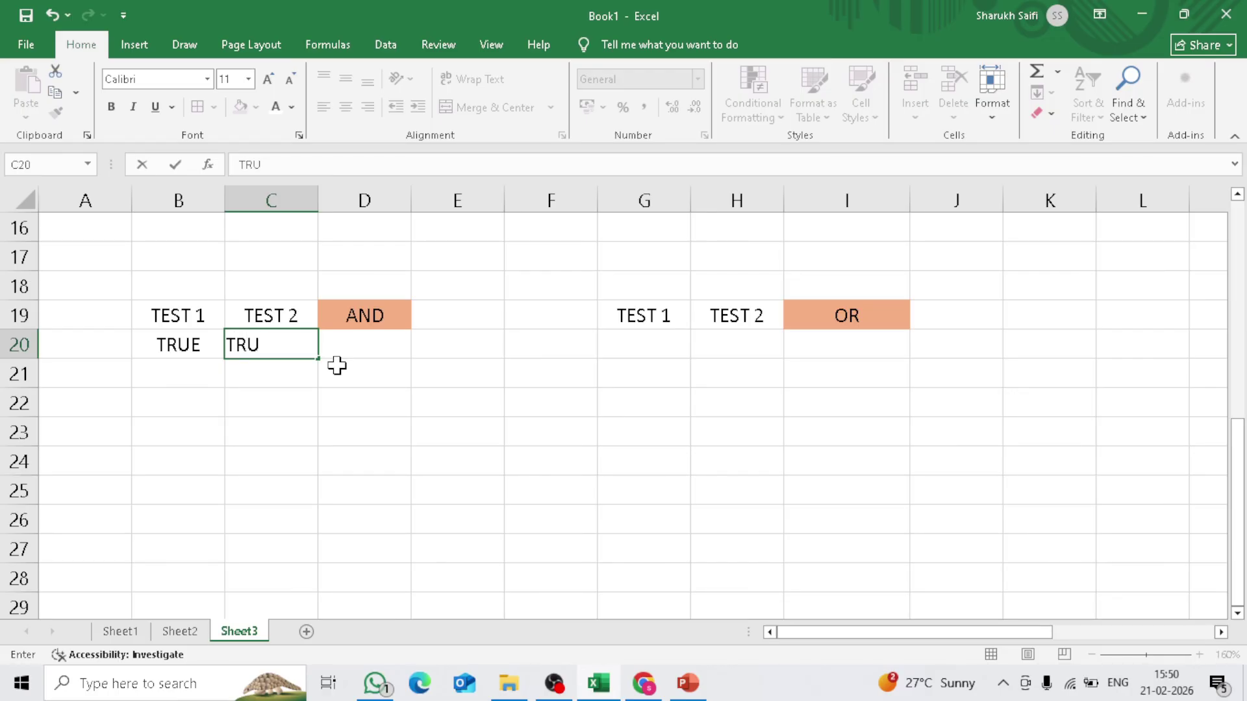
text(E)
key(Return)
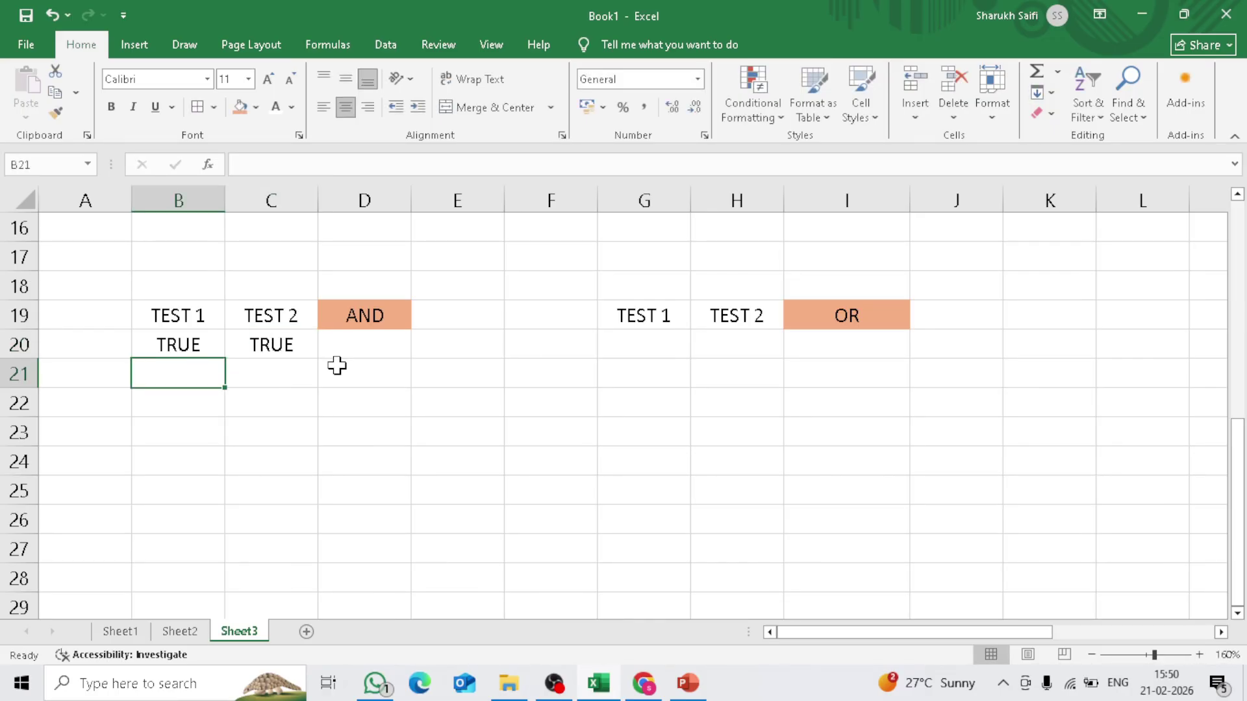
Fill the AND table's second row with TRUE in B21 and FALSE in C21
text(TRUE)
key(Tab)
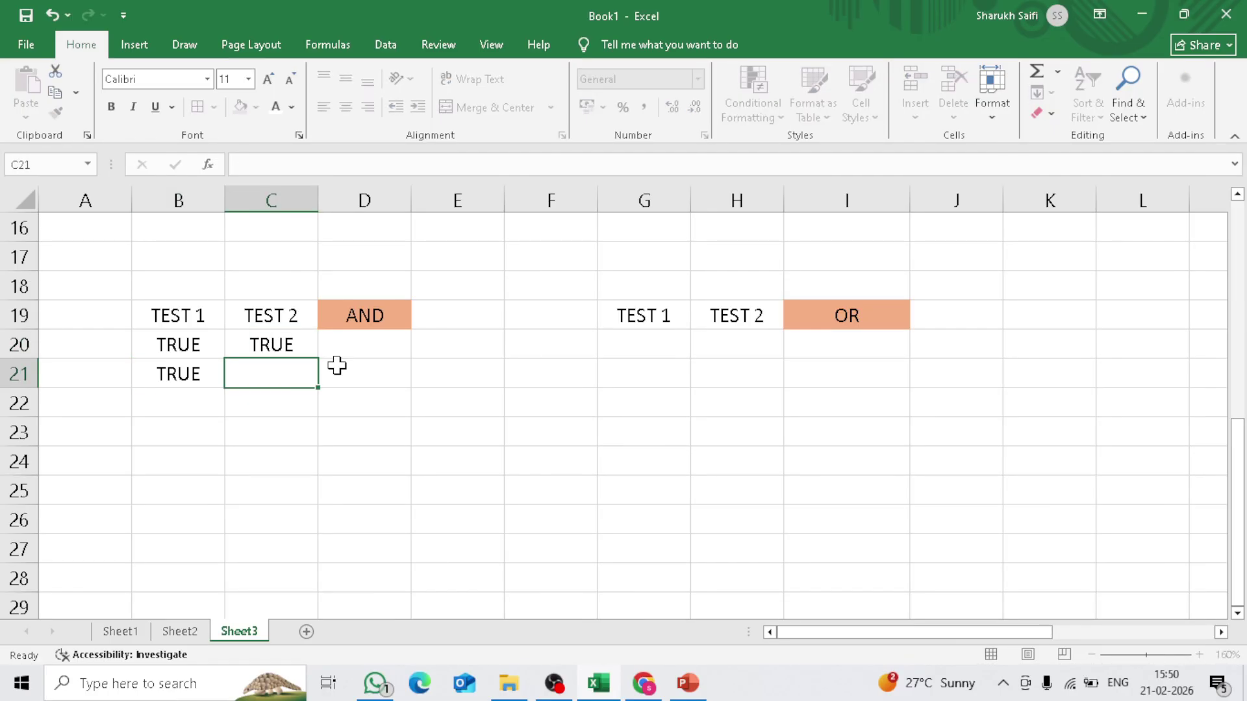
text(FALSD)
key(BackSpace)
text(E)
key(Return)
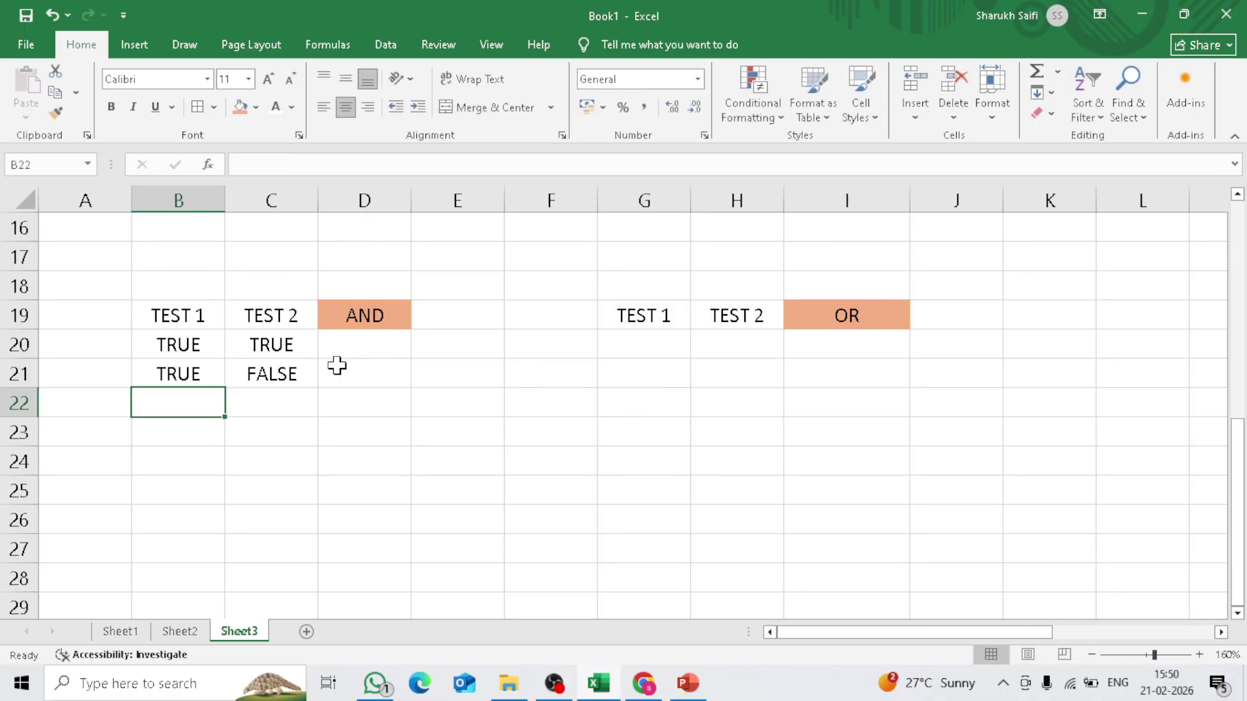
Fill the AND table's third row with FALSE in B22 and TRUE in C22
text(FALSE)
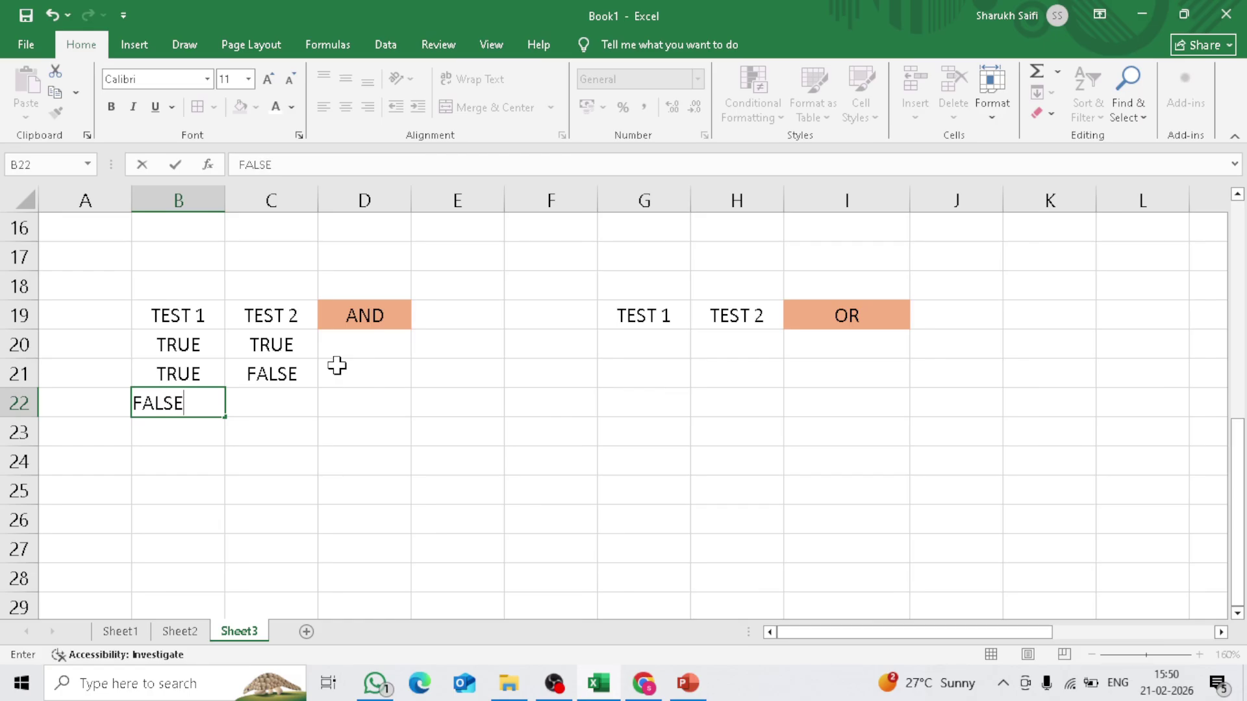
key(Tab)
text(TRUE)
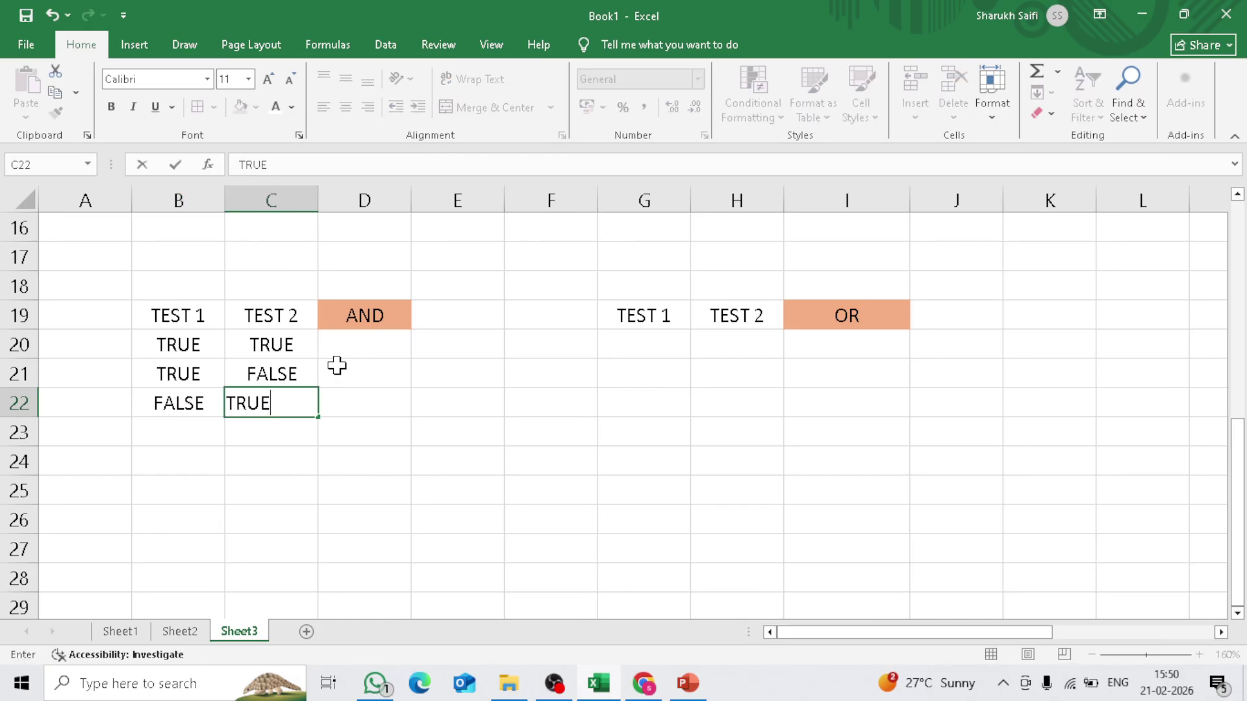
key(Down)
Complete the AND table's test combinations with FALSE in both B23 and C23
key(Left)
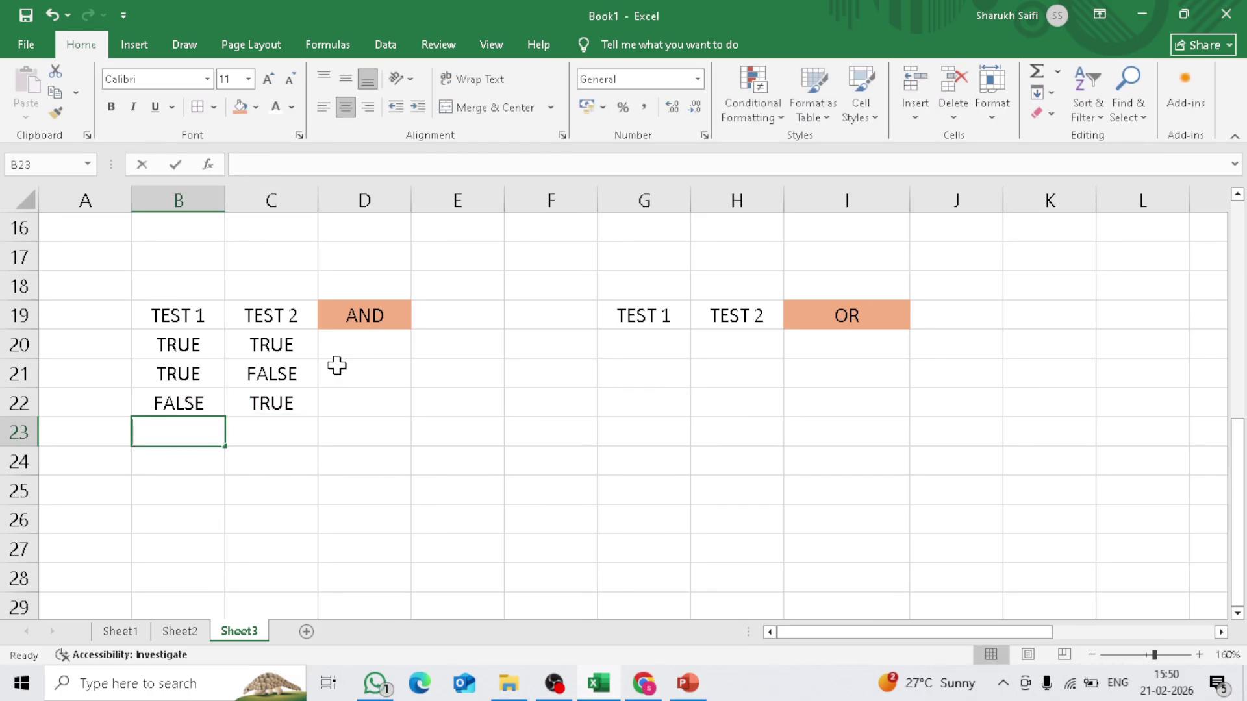
text(T)
key(BackSpace)
text(FALSW)
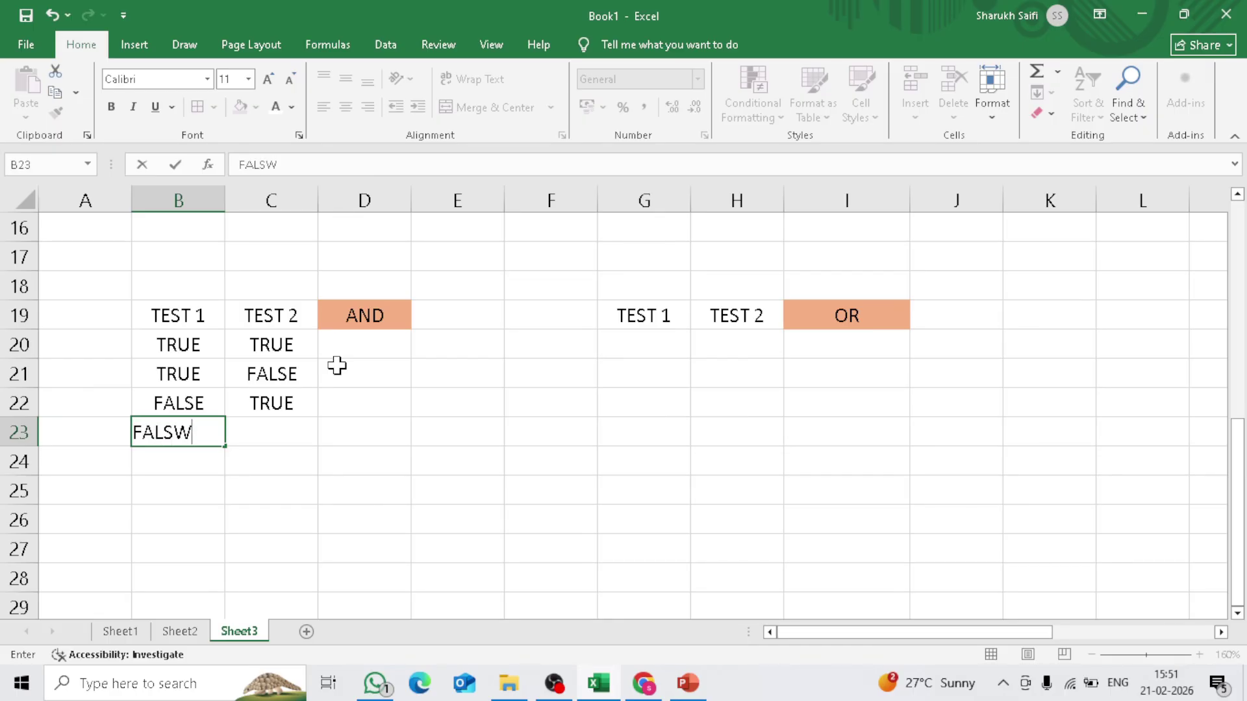
key(BackSpace)
text(E)
key(Right)
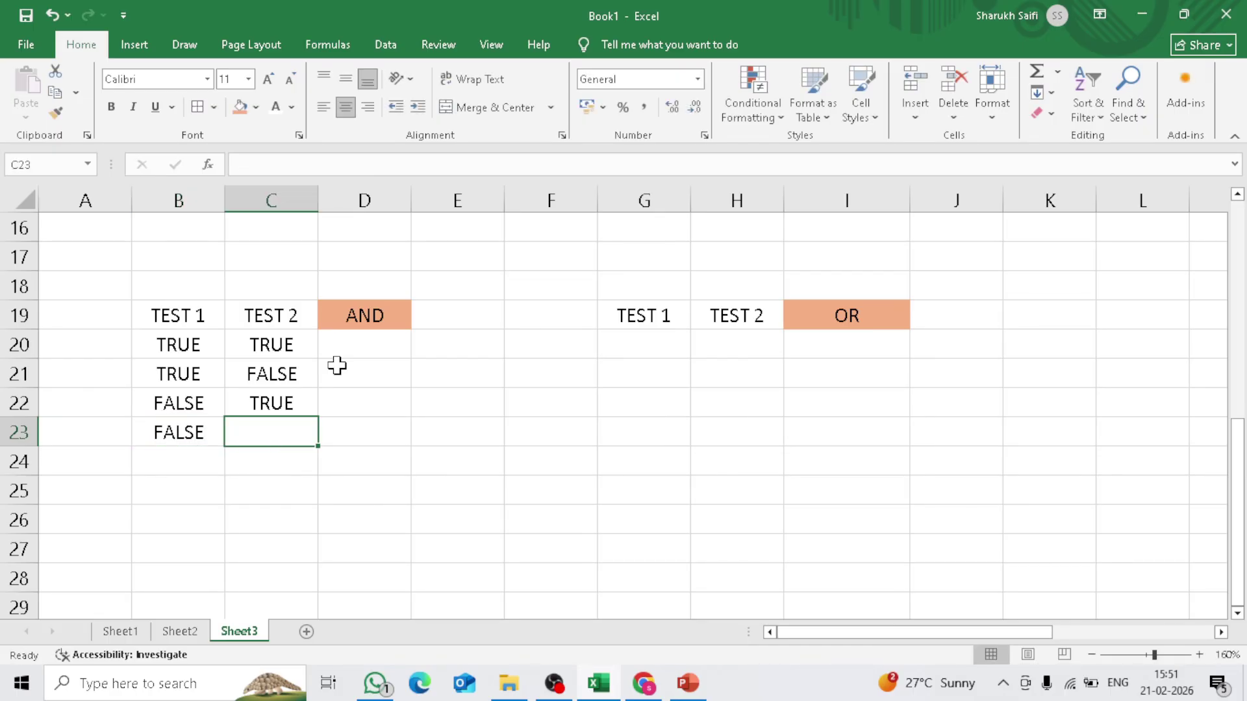
text(FAALSE)
key(BackSpace)
key(BackSpace)
key(BackSpace)
key(BackSpace)
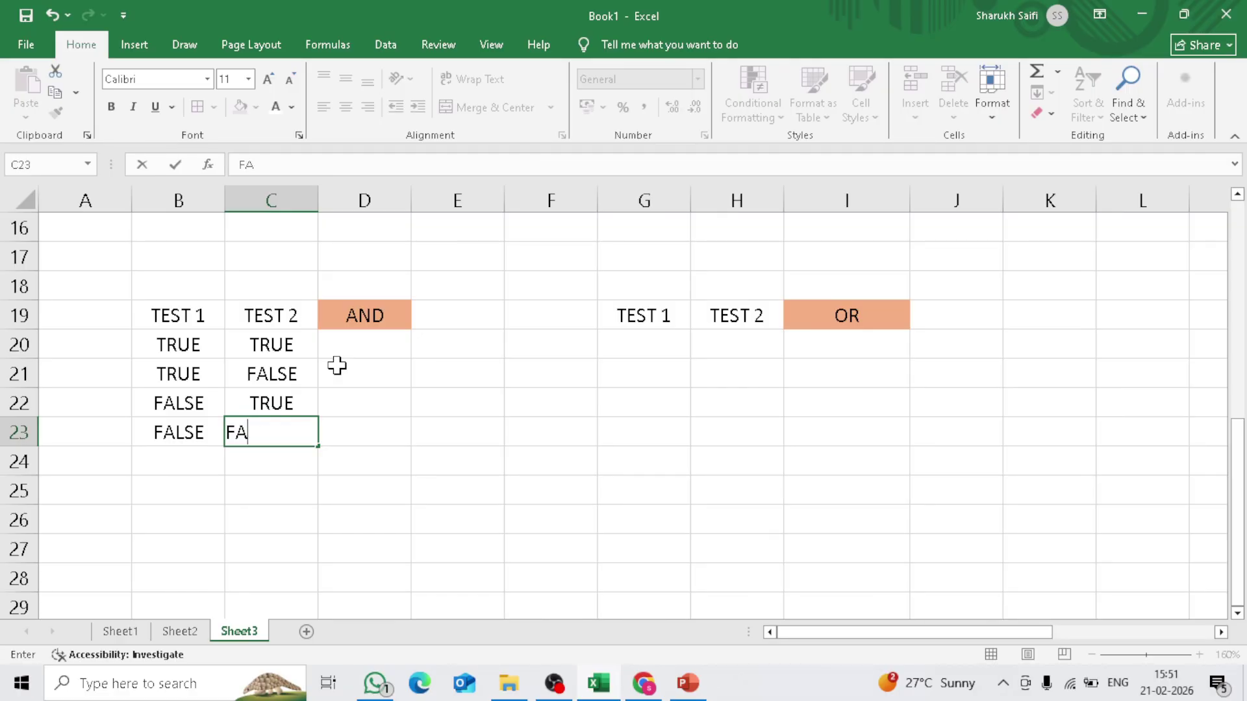
text(LSE)
key(Right)
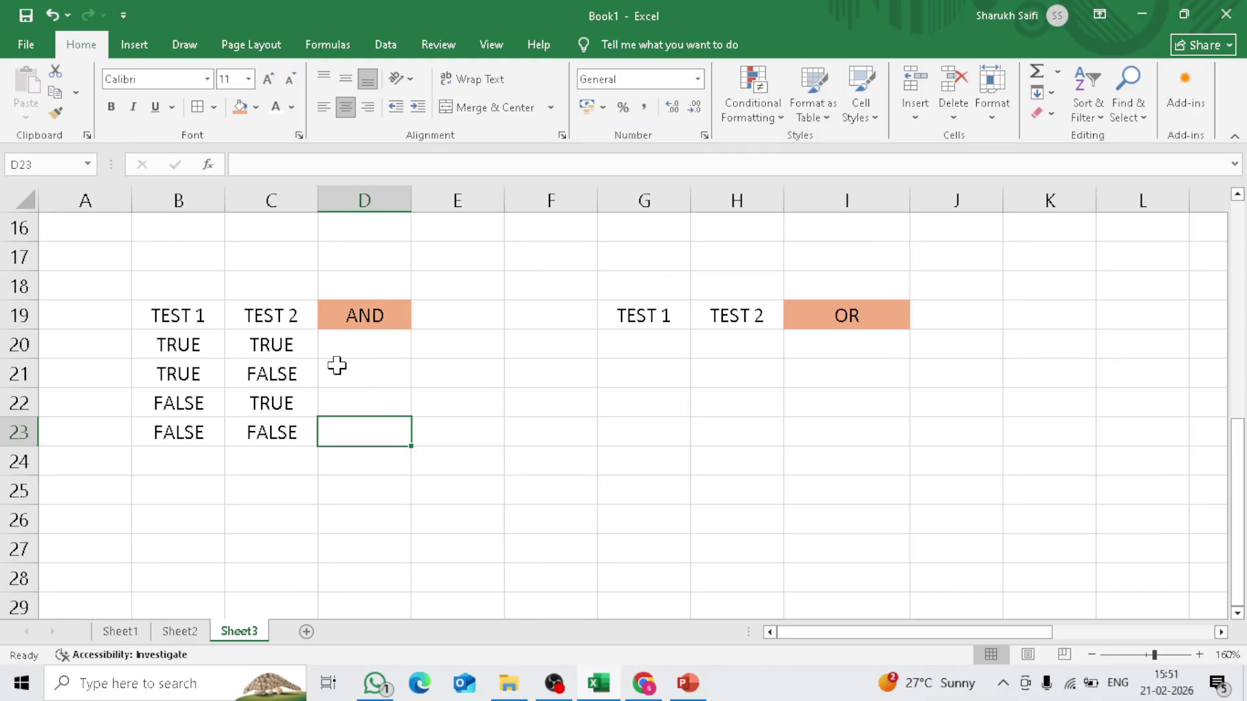
Copy the test values in B20:C23 into the OR table, starting at G20
drag(187, 353, 284, 443)
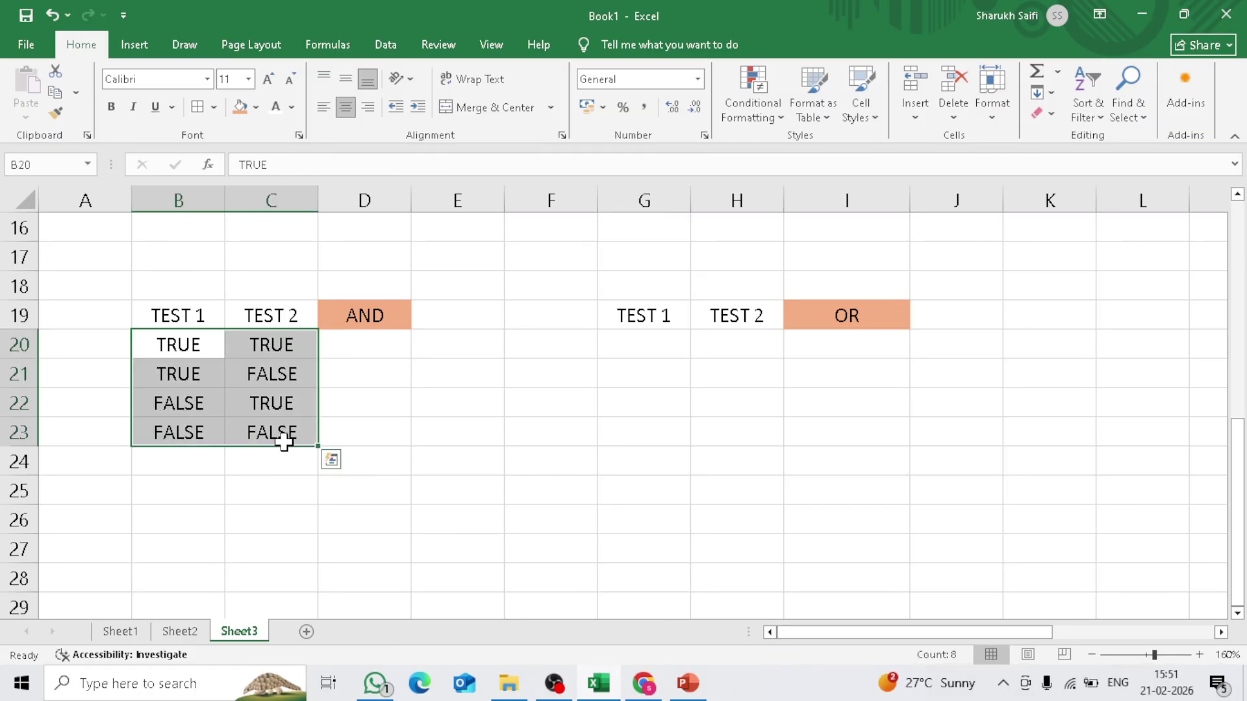
key(ctrl+c)
click(608, 353)
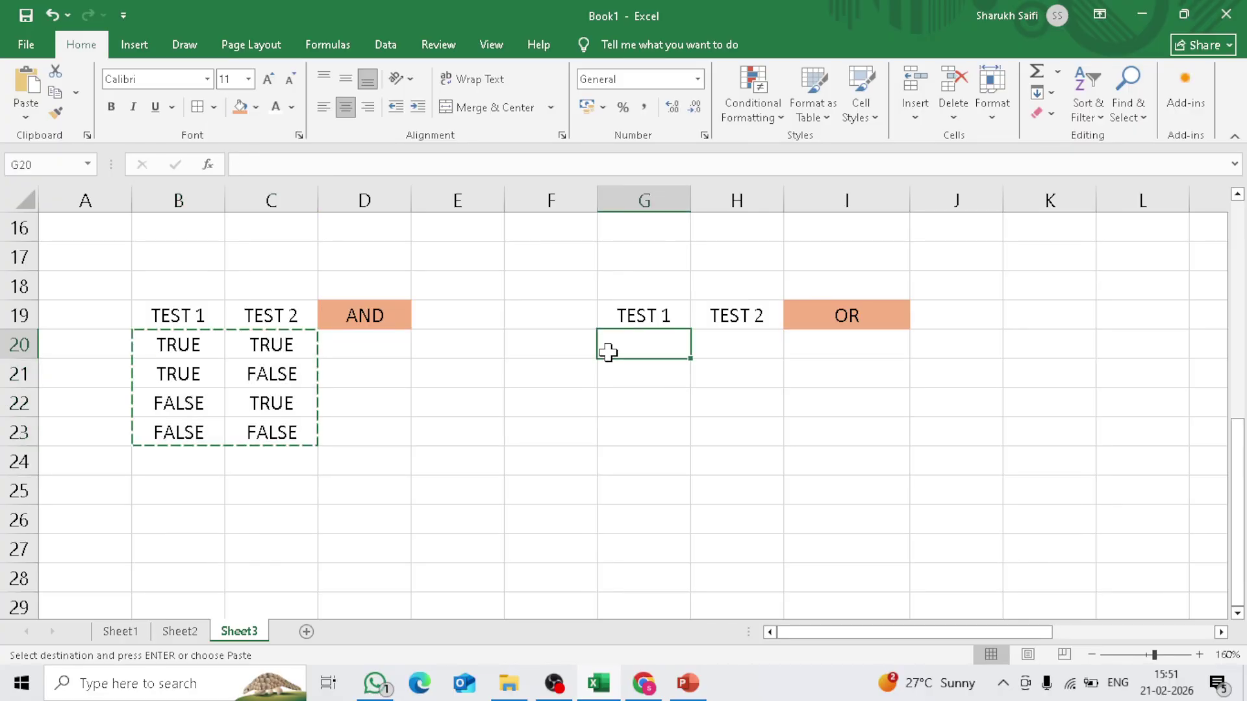
key(ctrl+v)
click(644, 494)
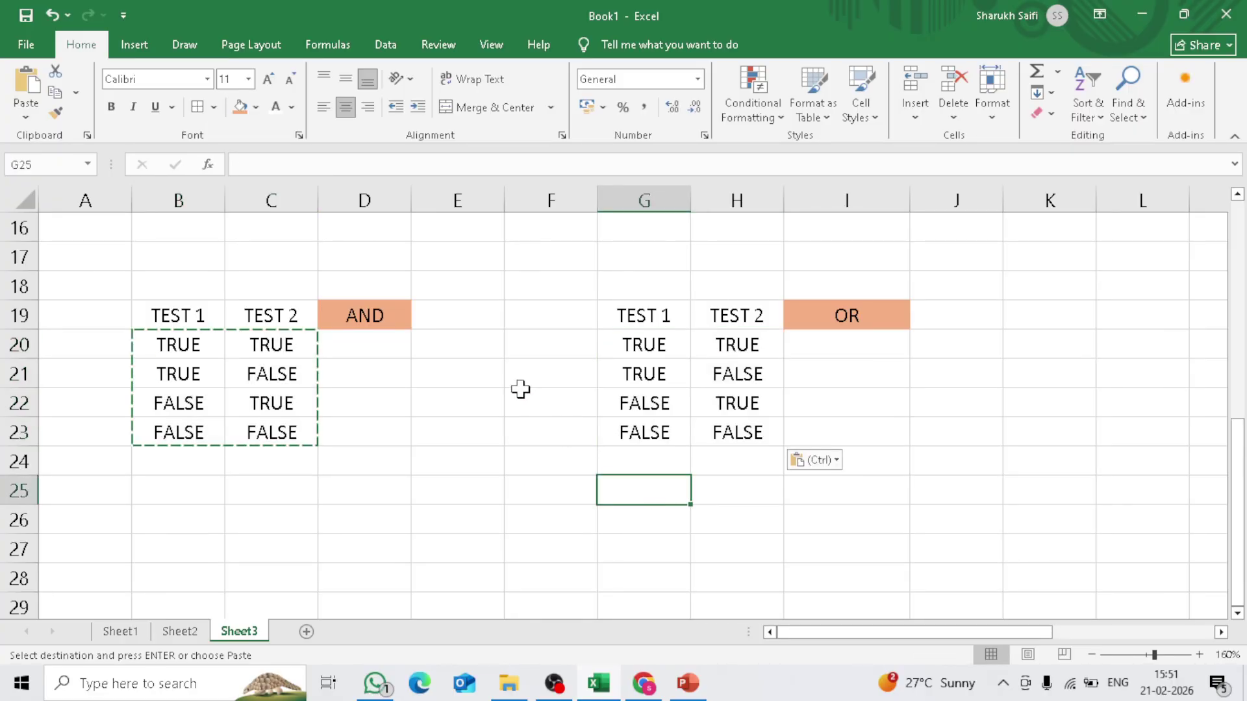
Enter =AND(B20,C20) in D20 and fill the formula down to D23
click(378, 353)
text(=)
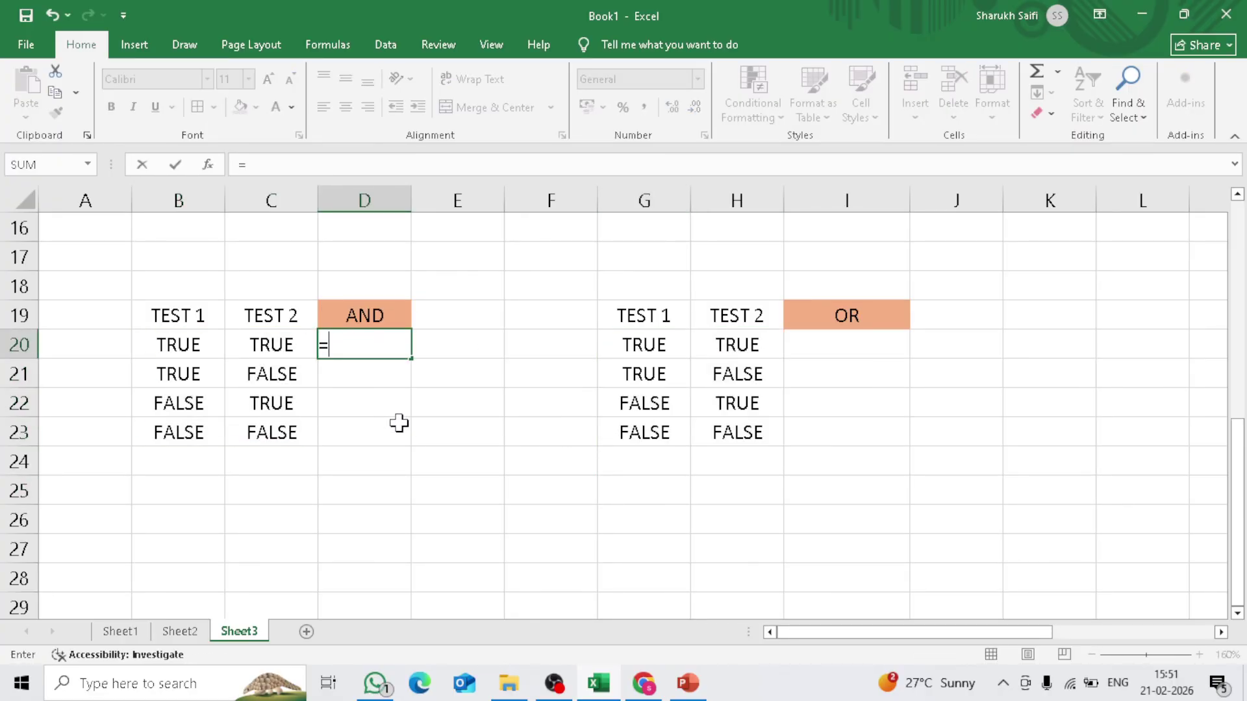
text(AND)
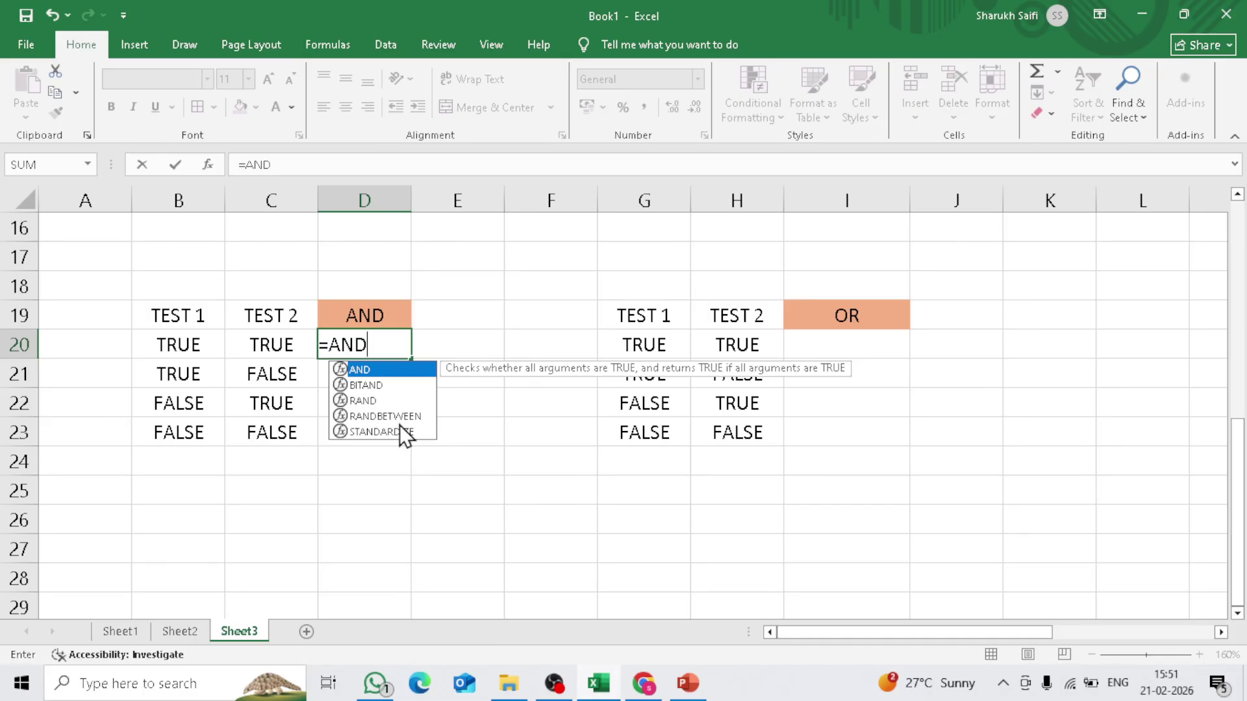
text(()
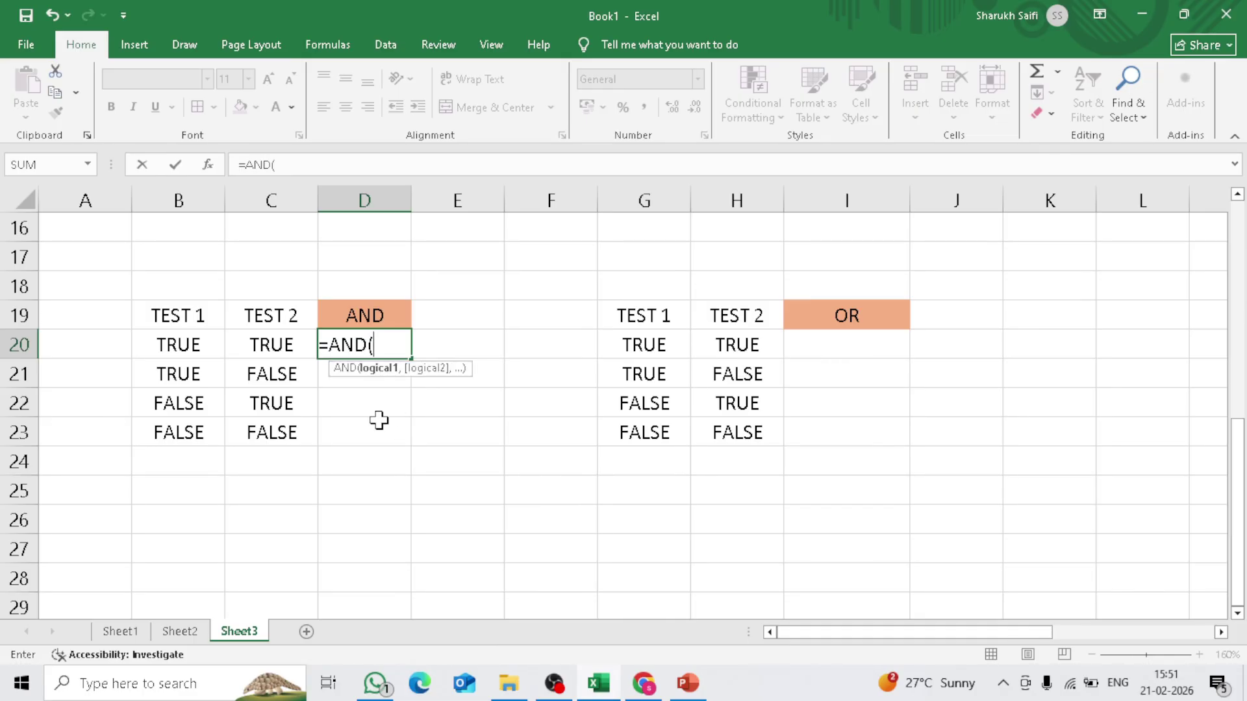
click(178, 341)
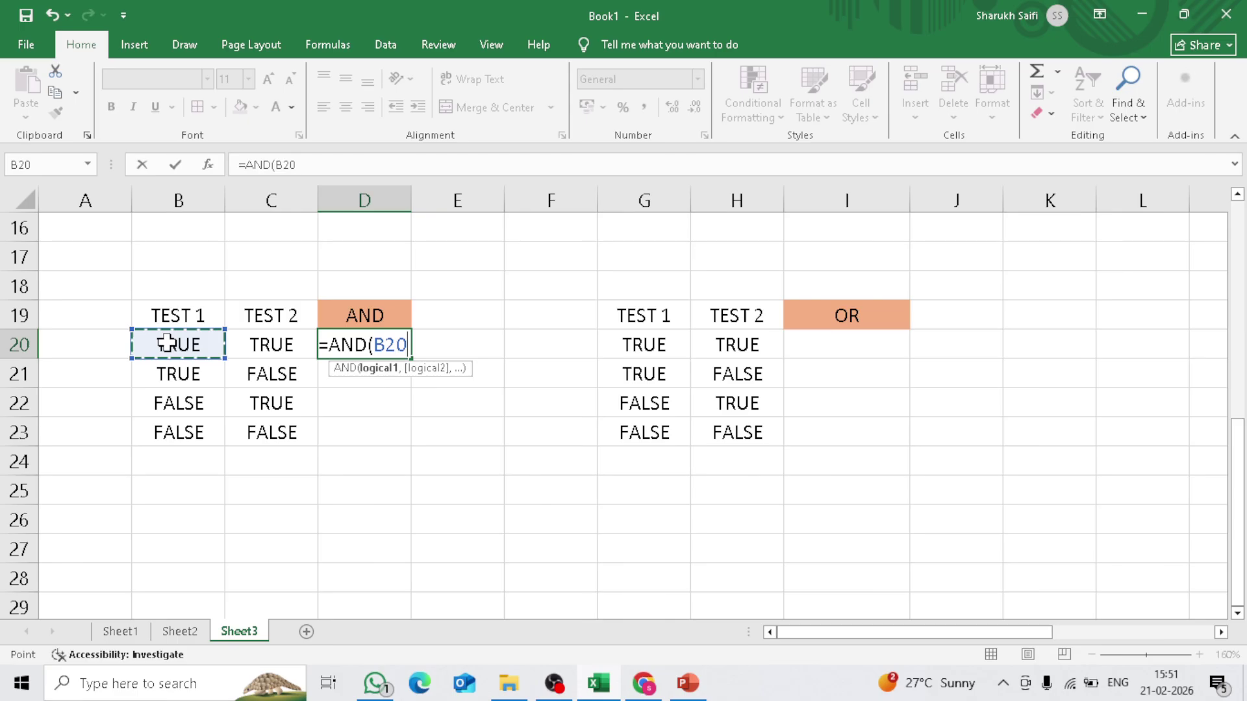
text(,)
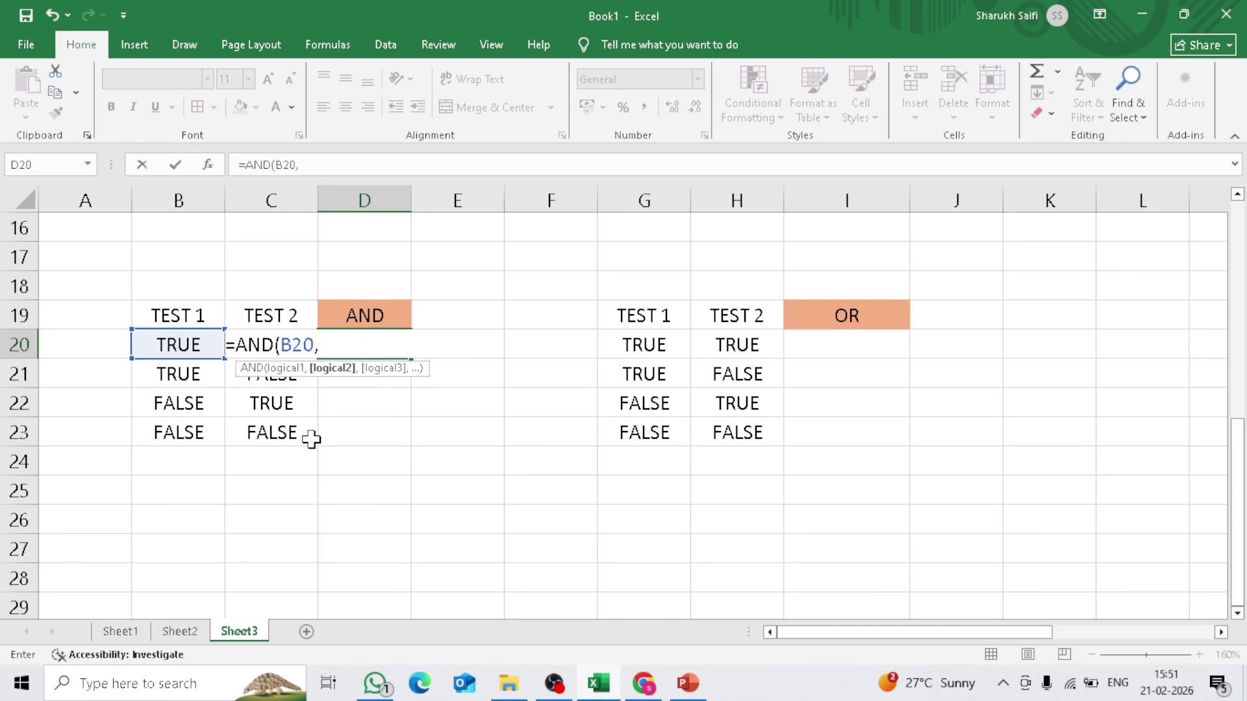
key(Left)
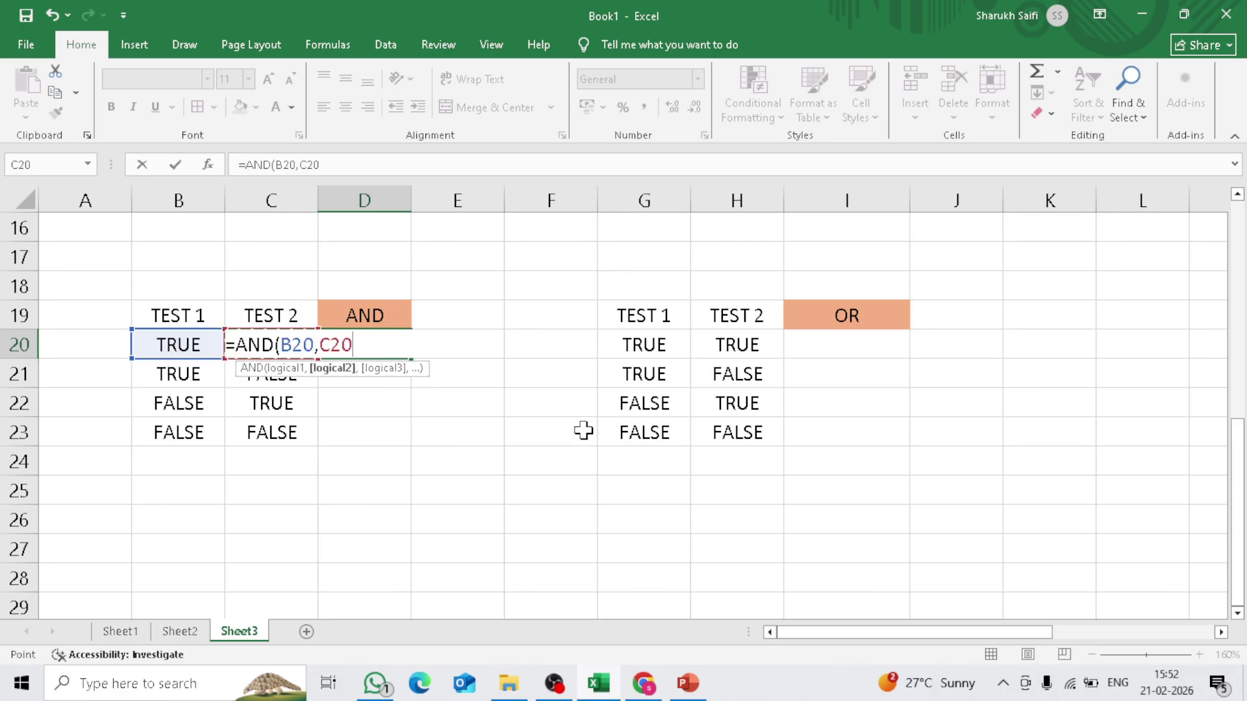
text())
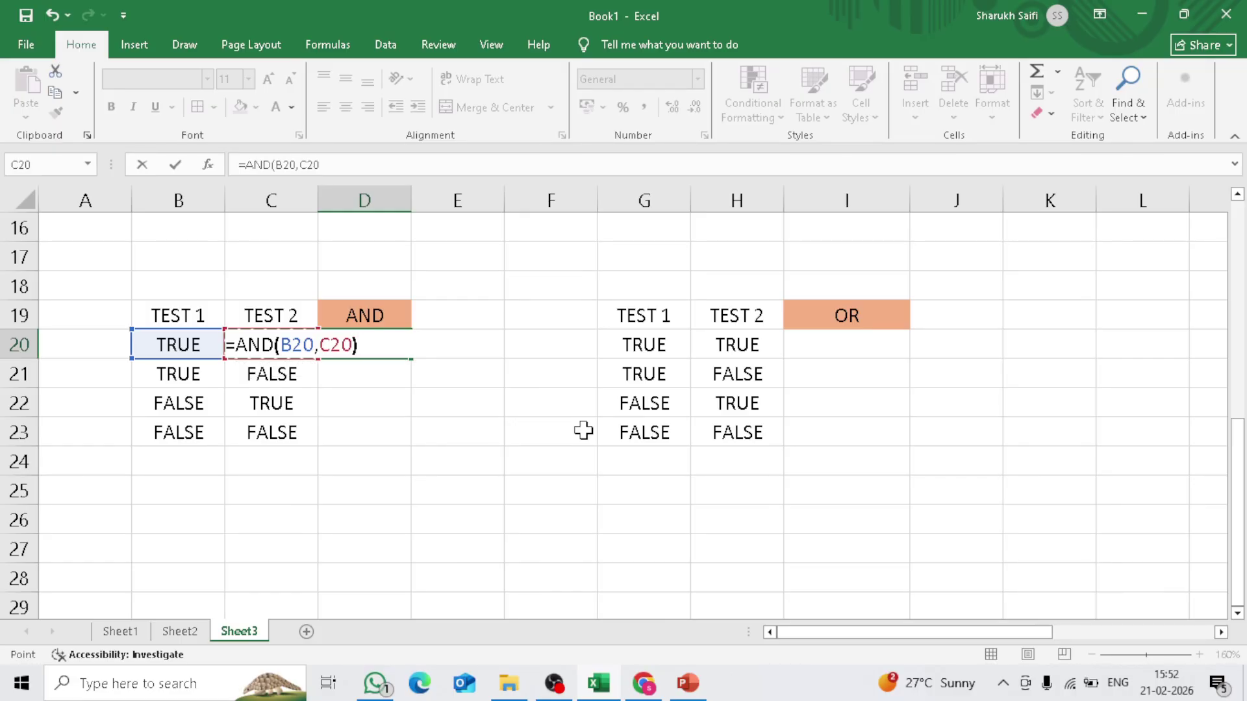
key(Return)
click(342, 346)
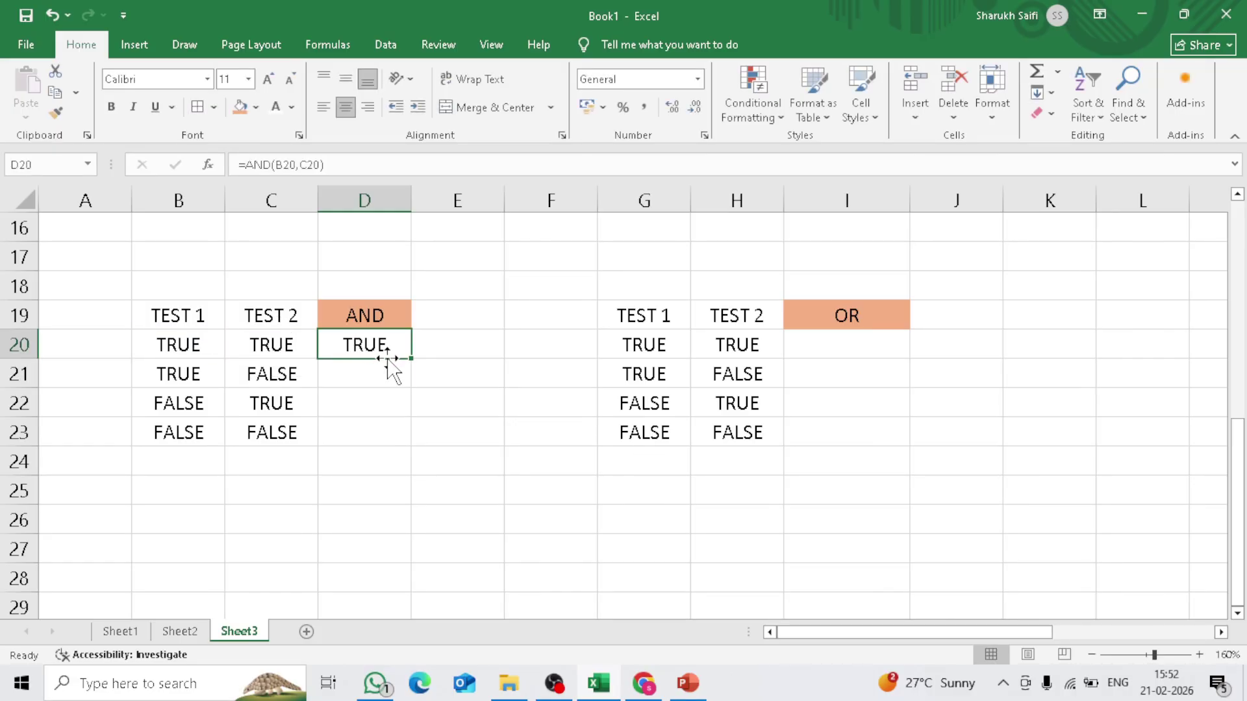
drag(409, 359, 404, 438)
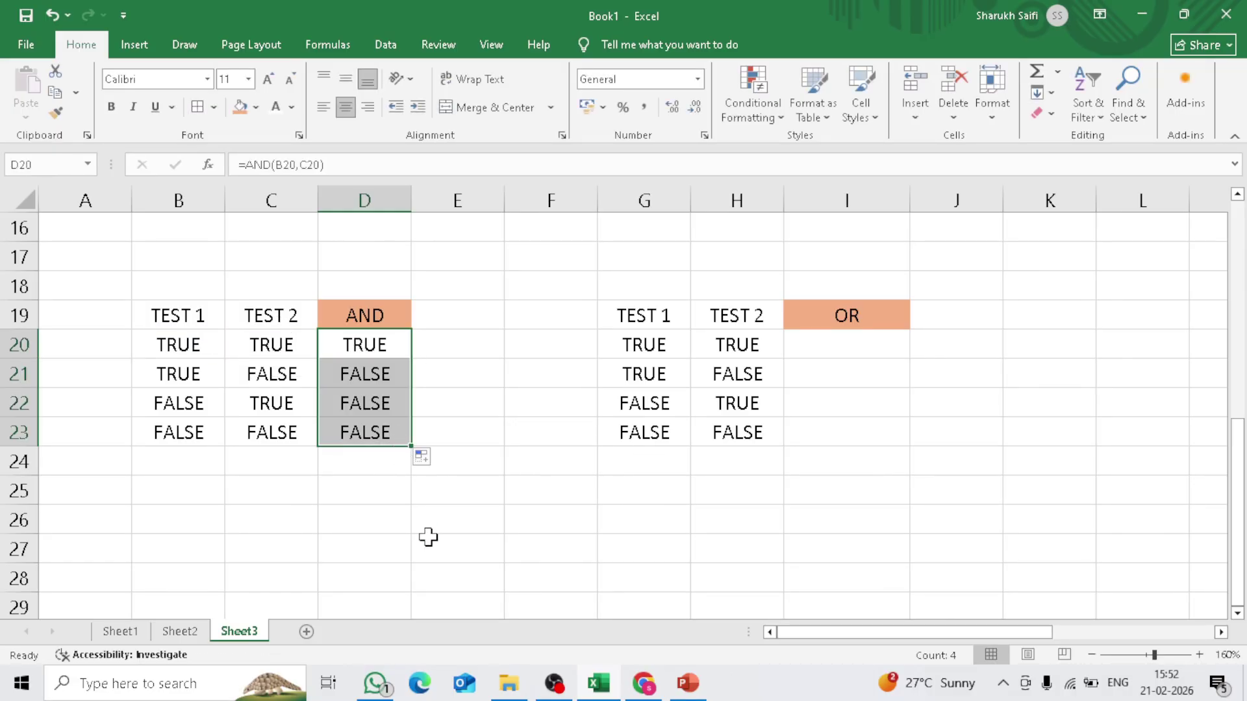
Compare the TEST 1 and TEST 2 values in rows 20 to 23 with their AND results in column D
drag(161, 342, 241, 350)
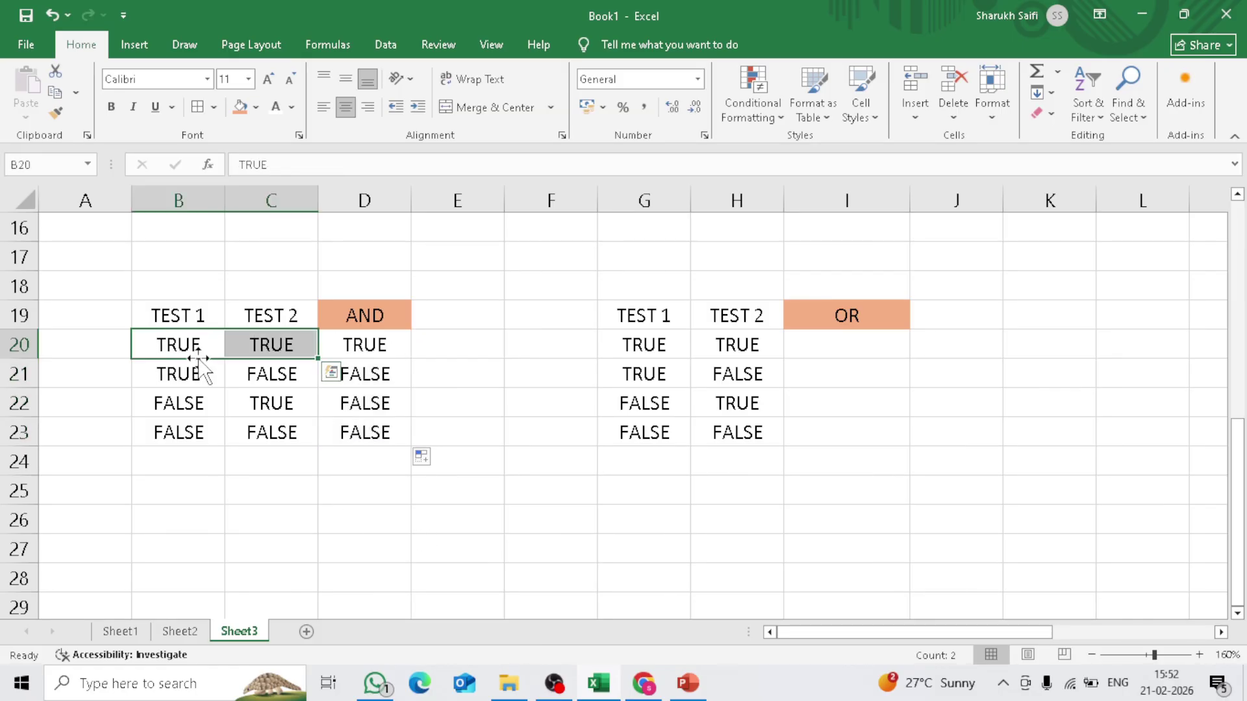
click(387, 354)
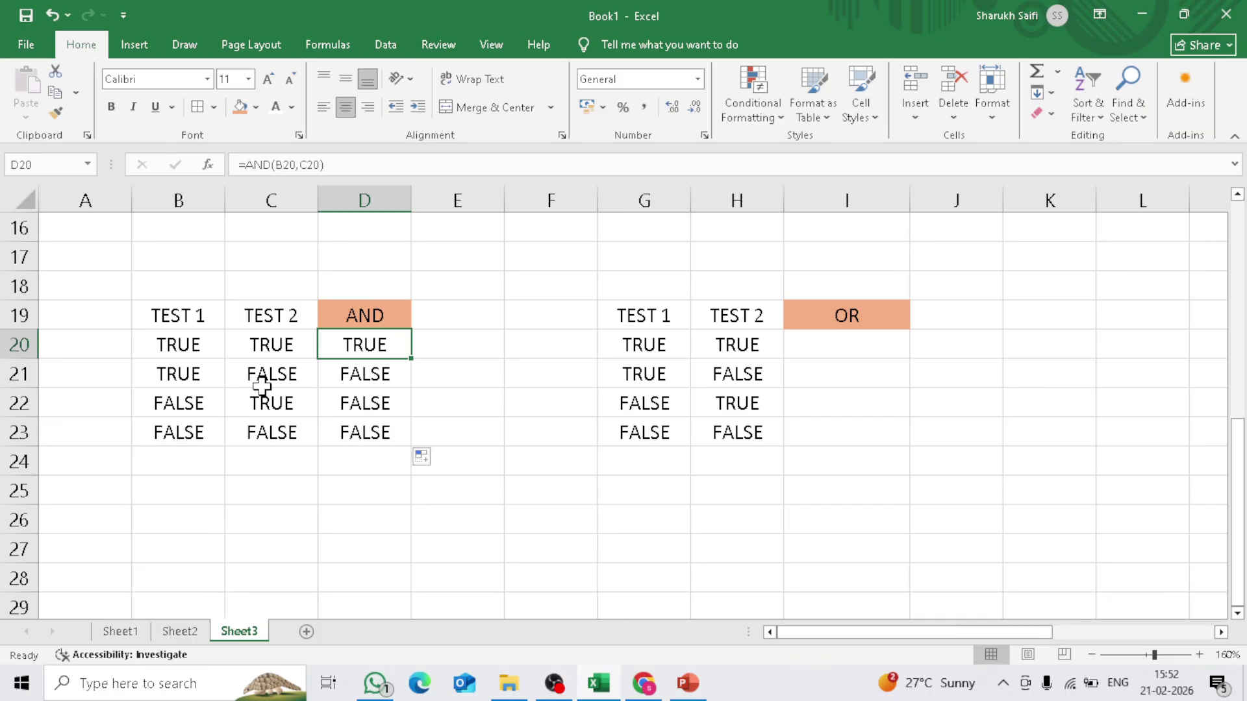
drag(169, 372, 257, 425)
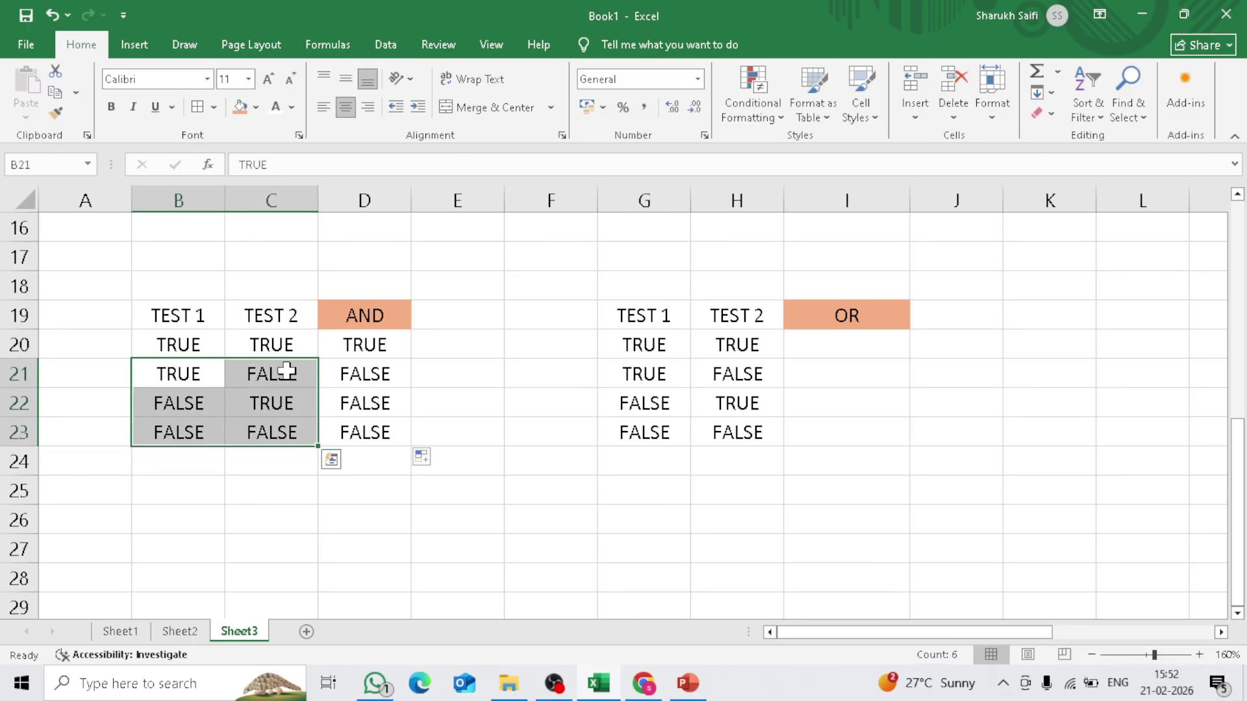
click(351, 398)
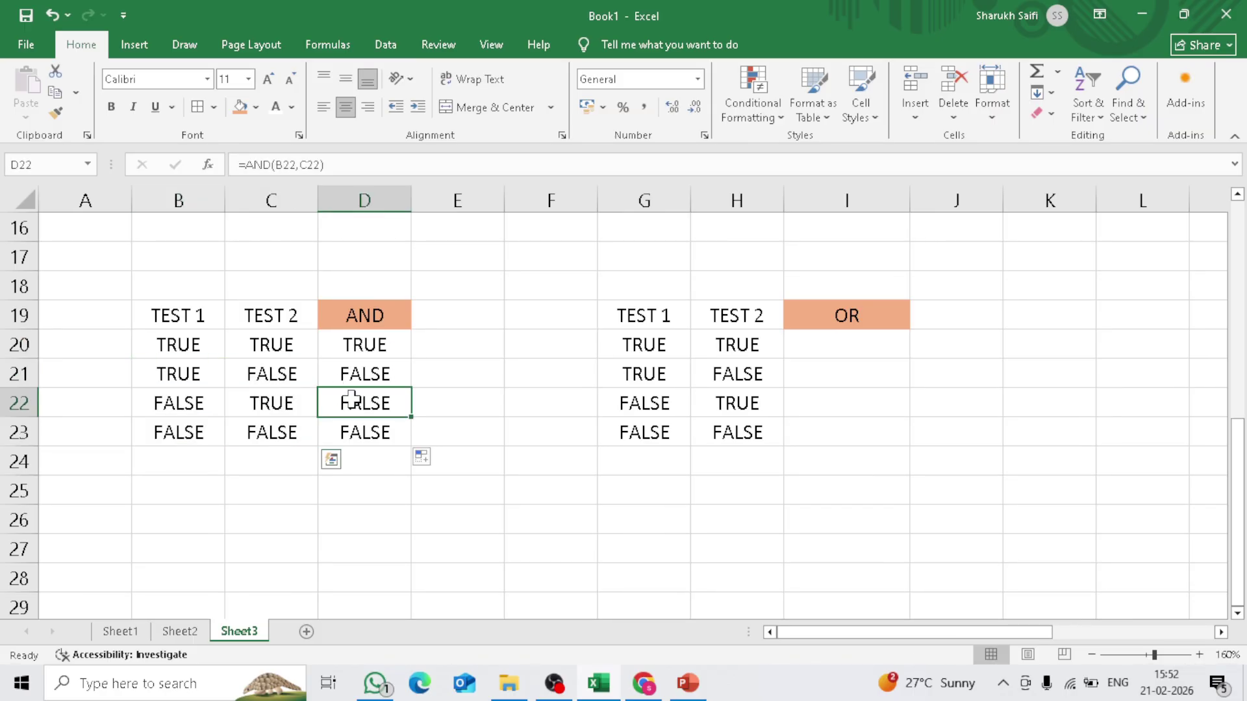
click(366, 382)
click(358, 434)
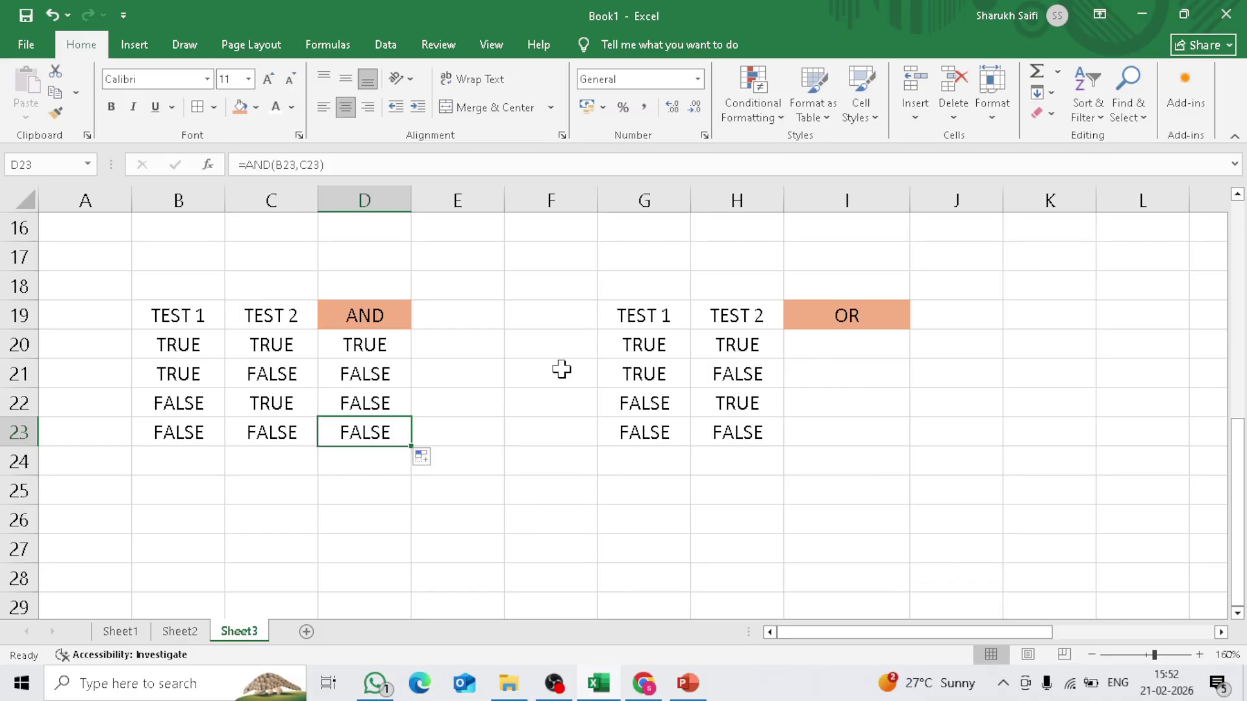
Enter an OR formula in I20 testing H20 and G20, and fill it down to I23
click(868, 352)
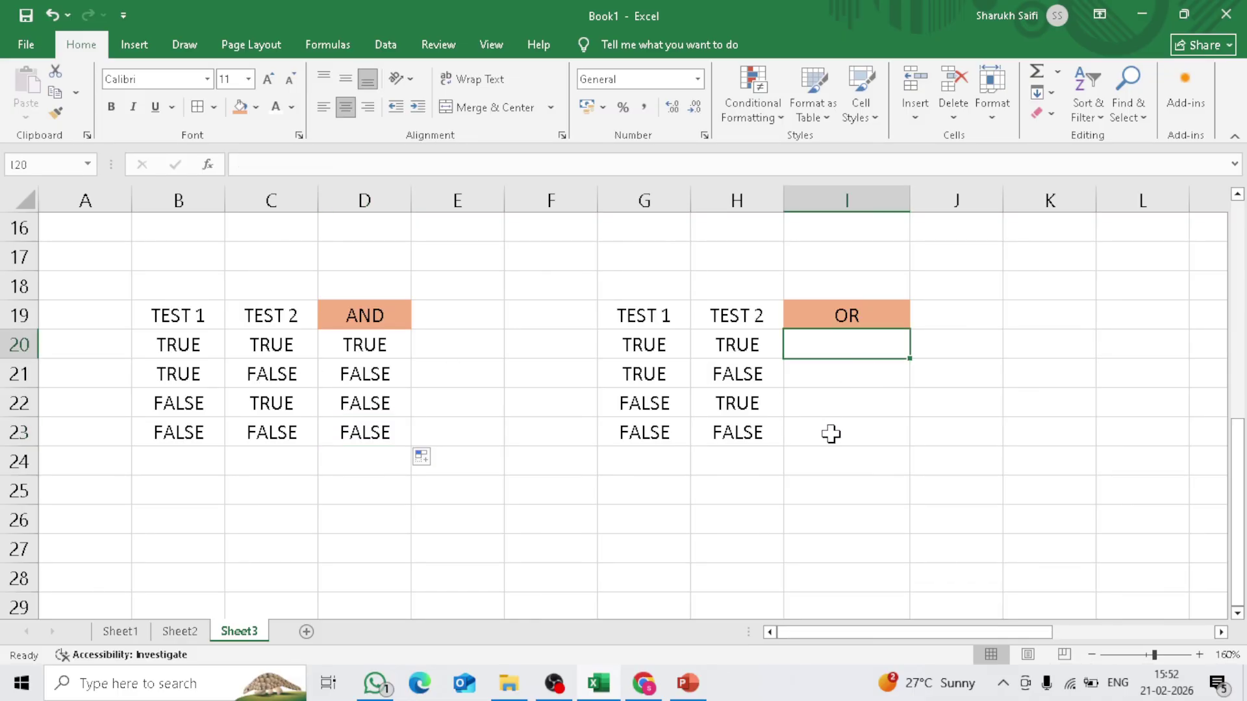
text(=OR()
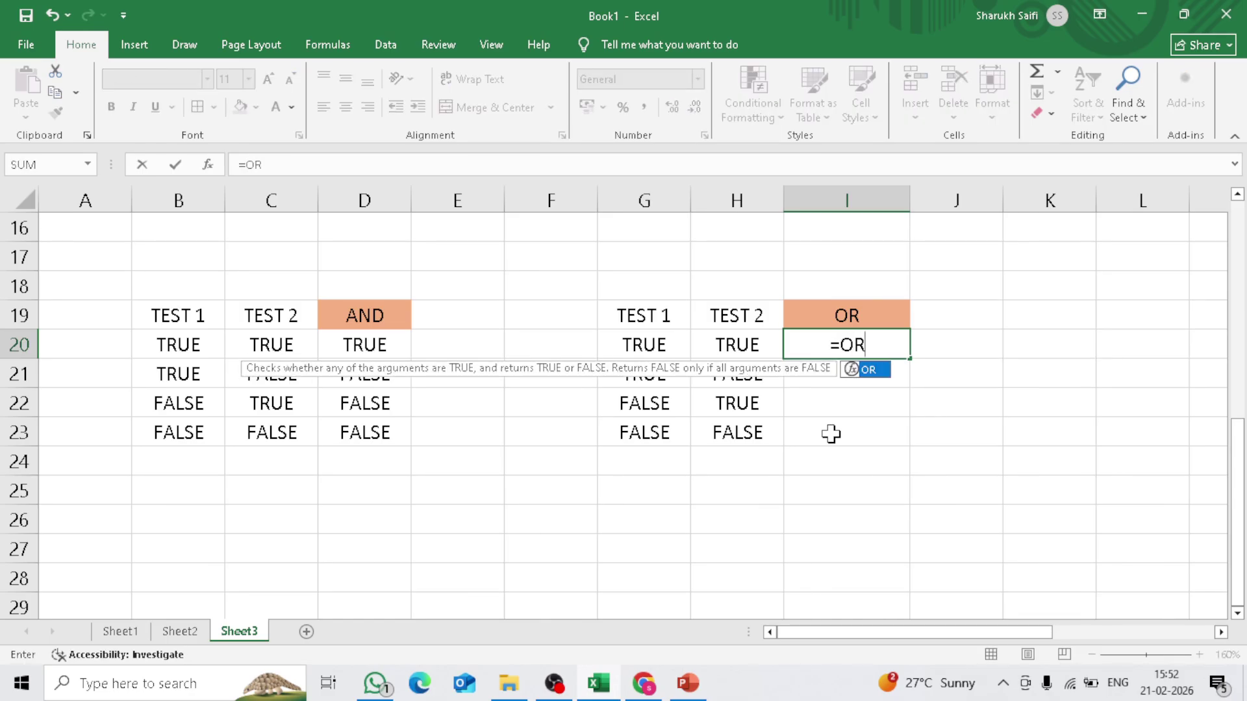
click(743, 347)
text(,)
click(662, 348)
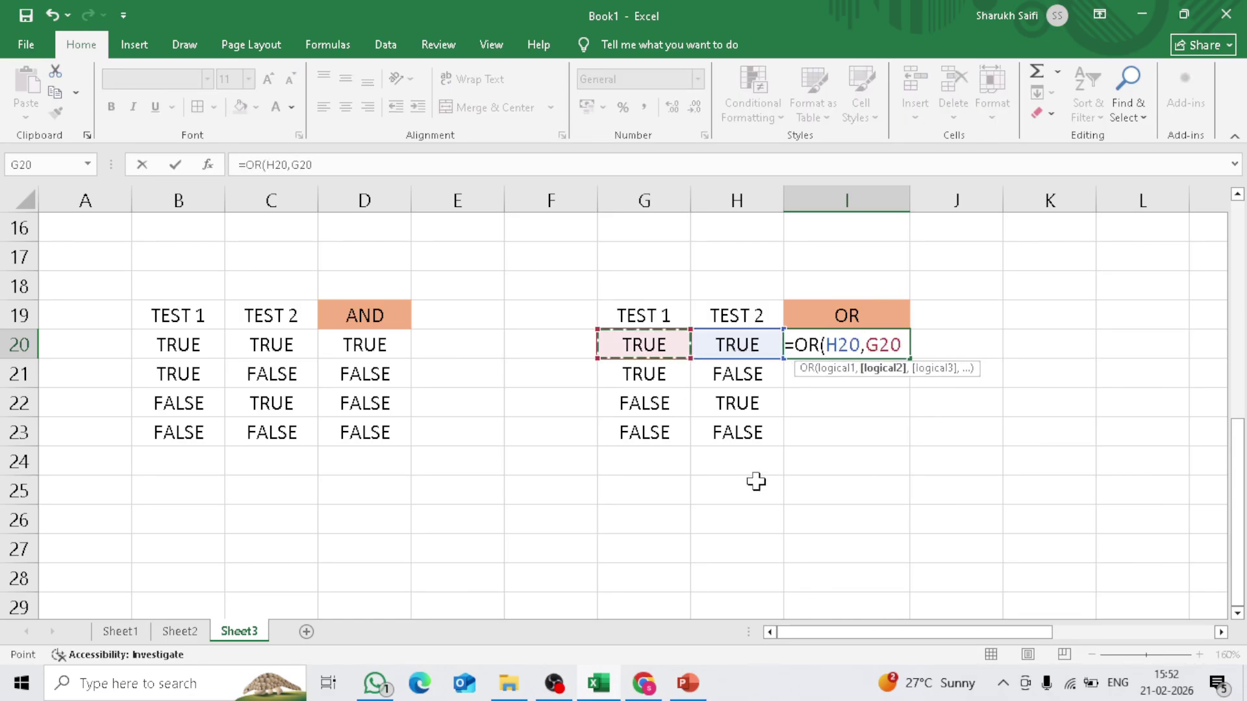
key(Return)
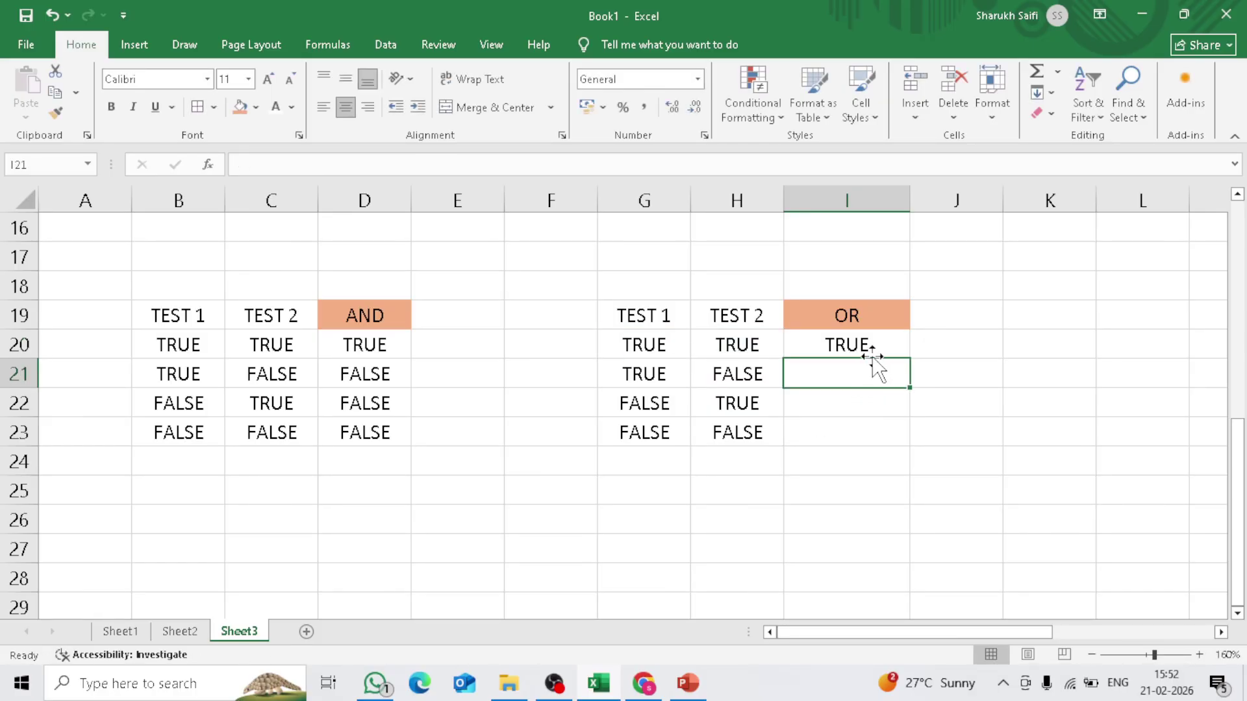
click(870, 354)
drag(908, 375, 880, 455)
click(867, 484)
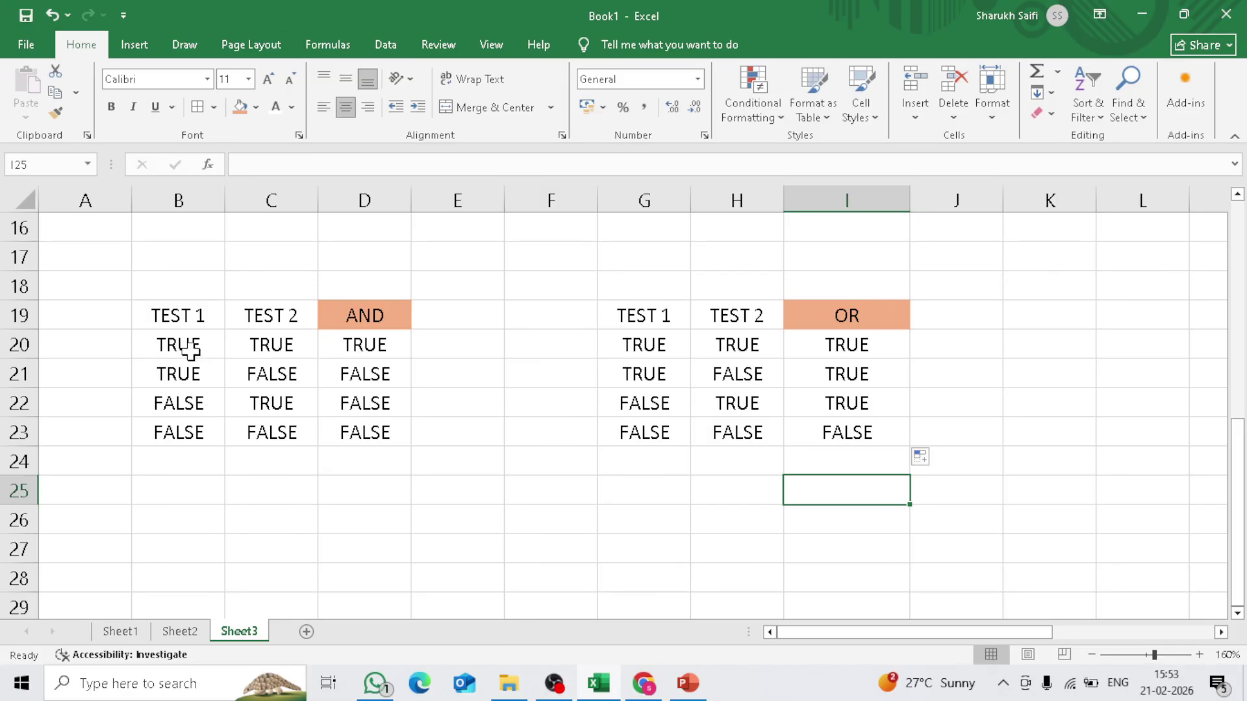
drag(191, 351, 353, 431)
click(549, 482)
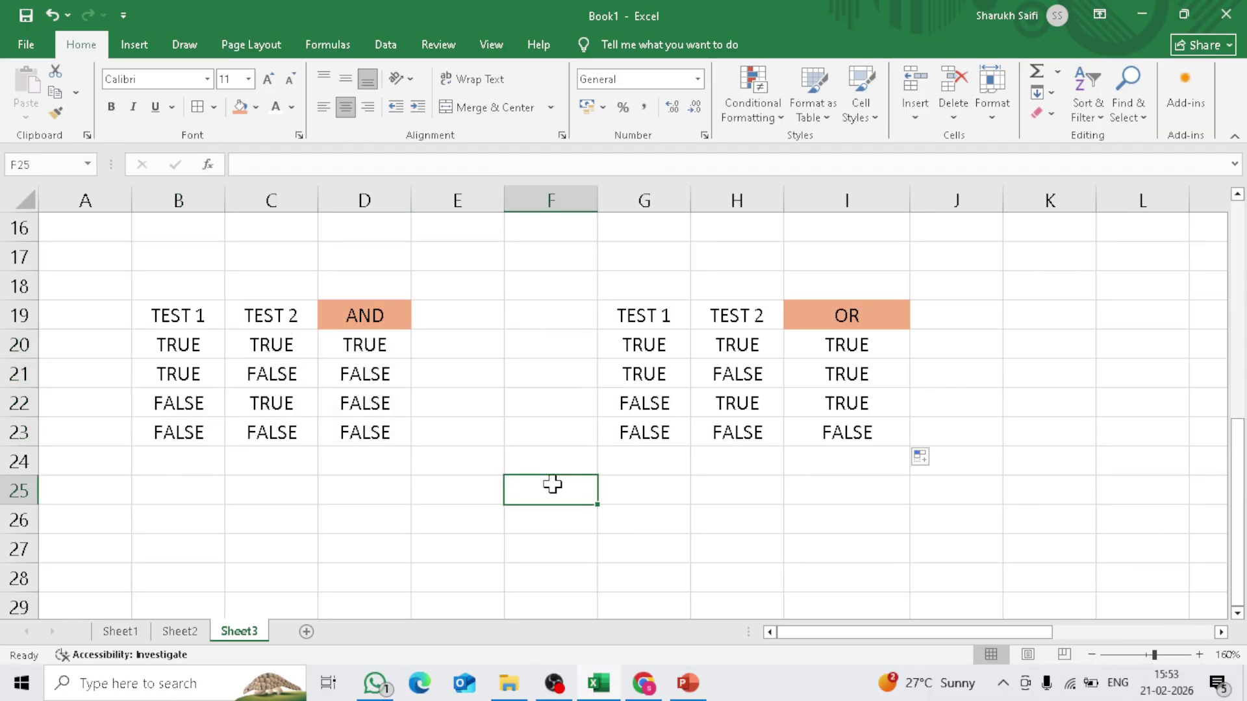
Add the column header RESULT_2 in K2 of the students' marks table
scroll(551, 483, up, 5)
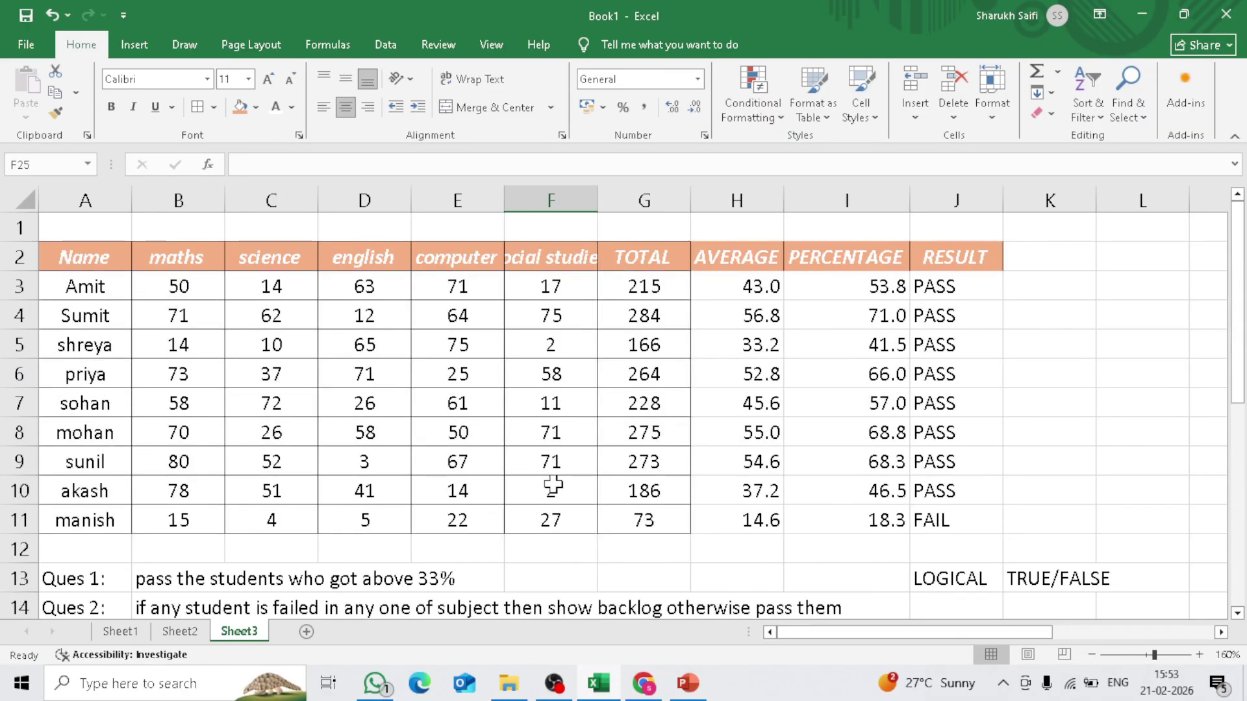
click(1045, 258)
text(R)
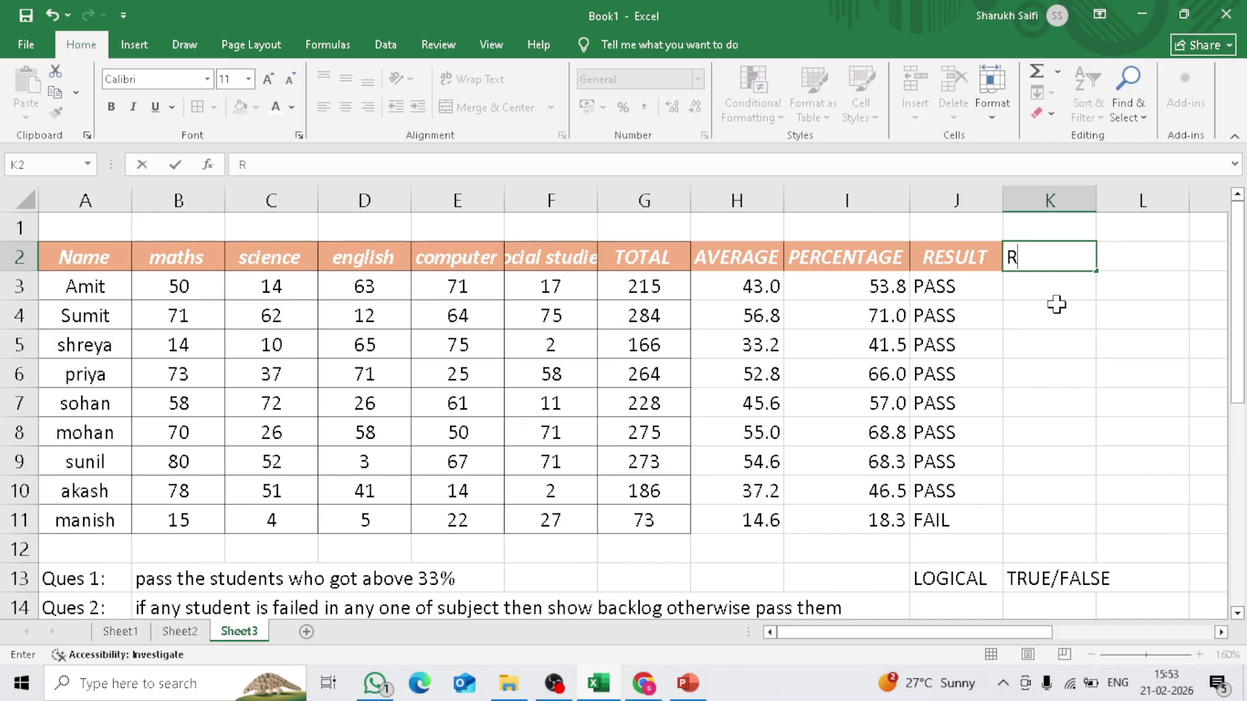
text(ESULT_2)
key(Return)
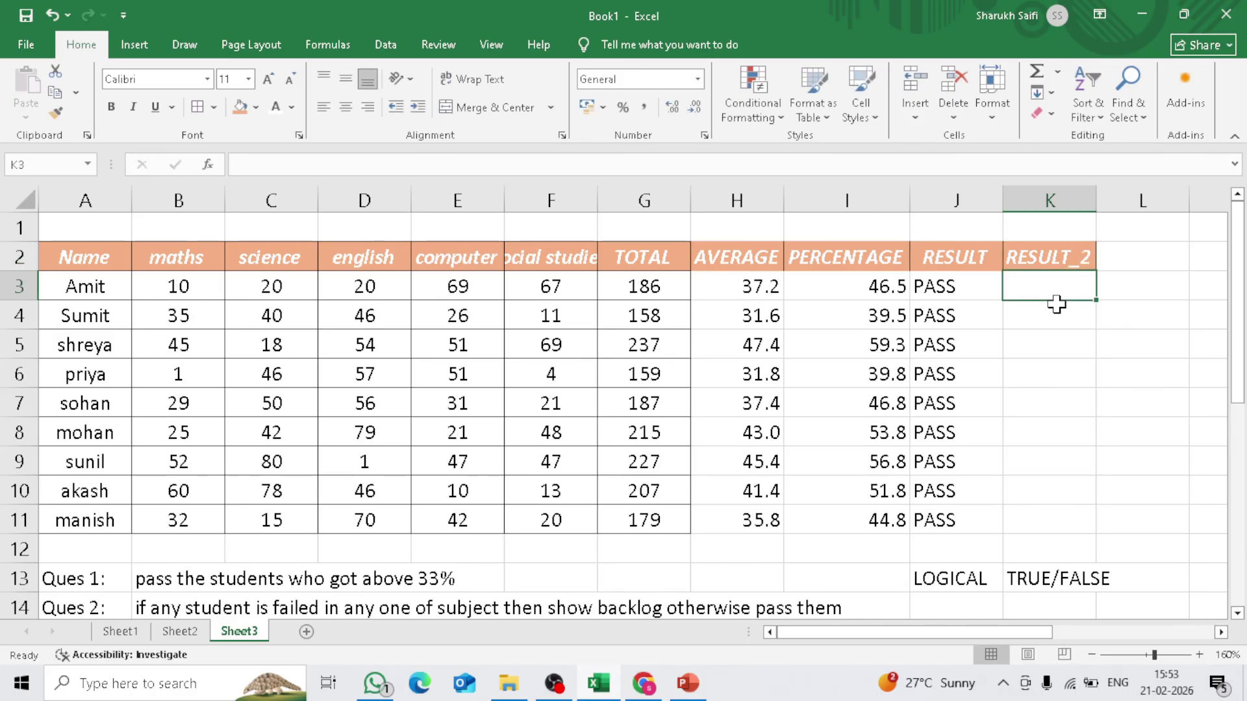
Begin an IF formula in K3 with a nested AND whose first condition is B3>26
text(=IF)
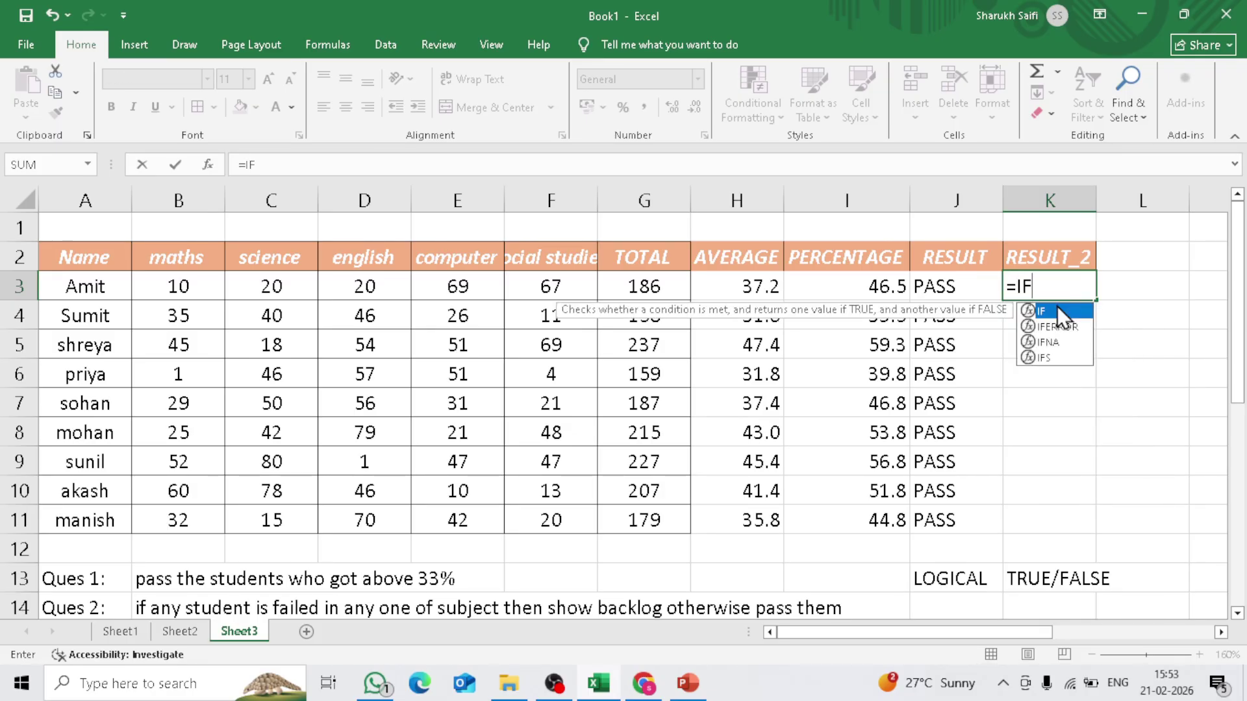
double_click(1057, 309)
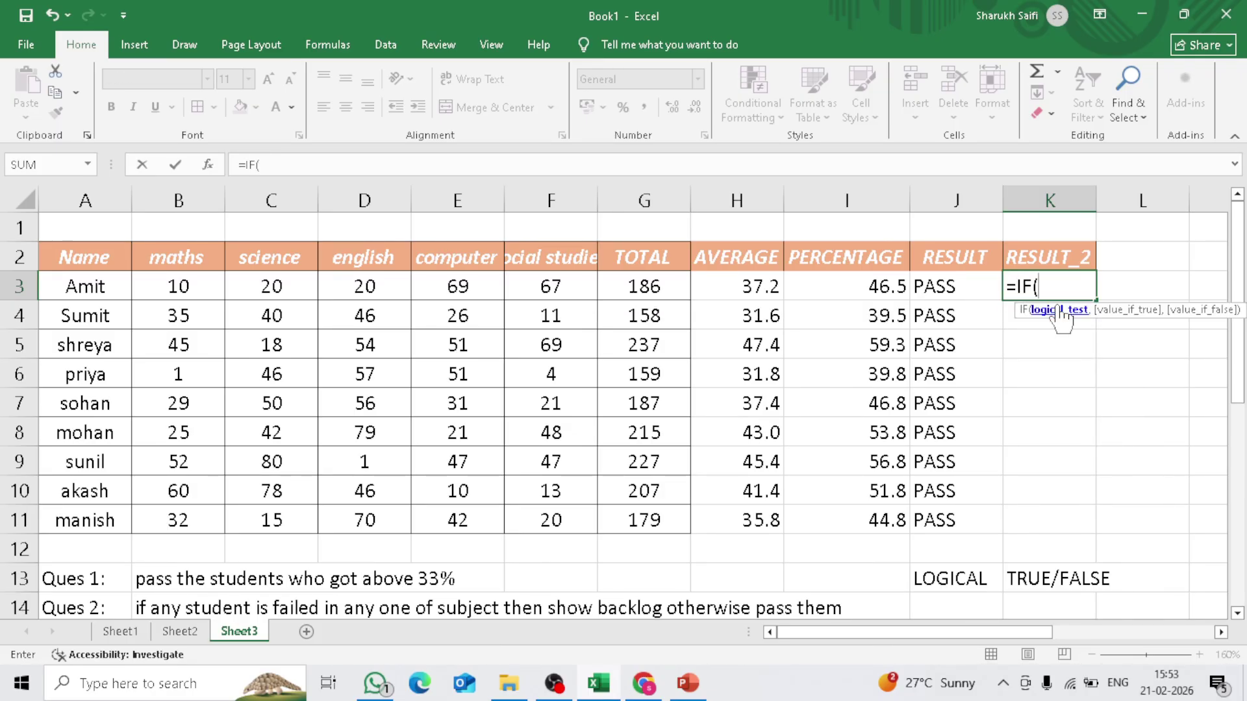
text(AND()
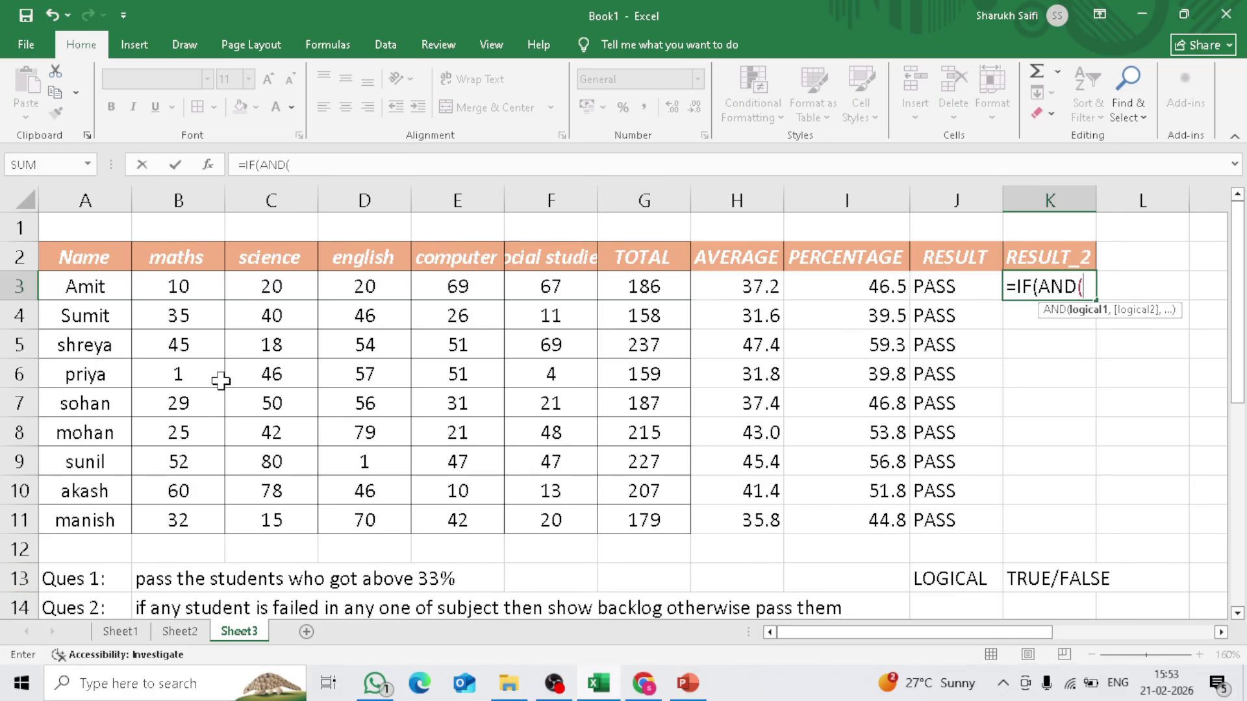
click(201, 296)
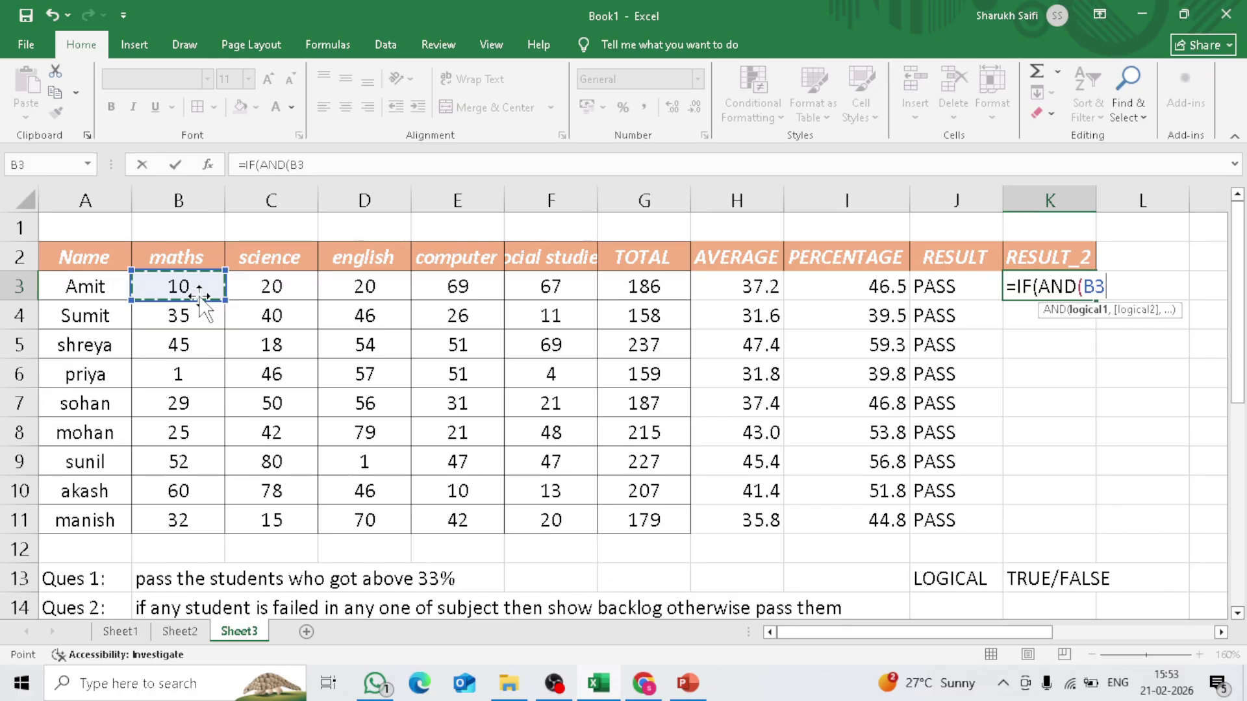
text(>26,)
Add the science mark condition C3>26 as the second test of the AND in K3
key(Left)
key(Left)
key(Left)
key(Left)
key(Left)
key(Left)
key(Left)
key(Left)
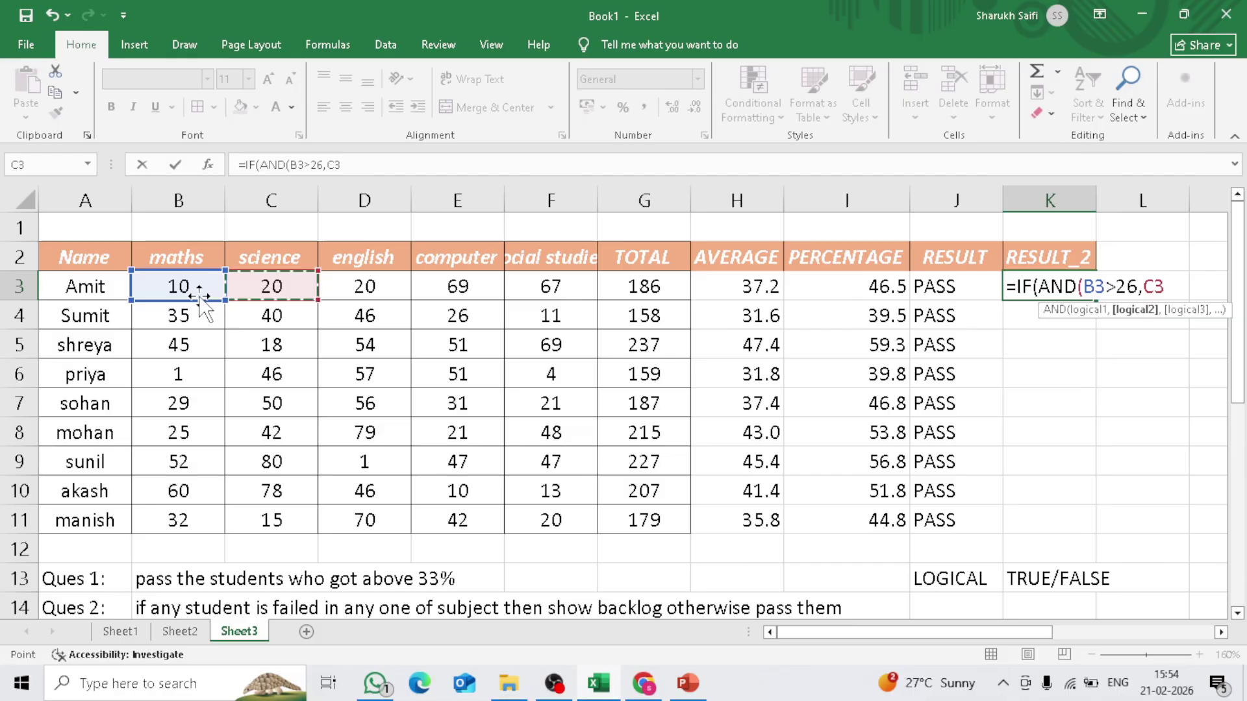
text(>26,)
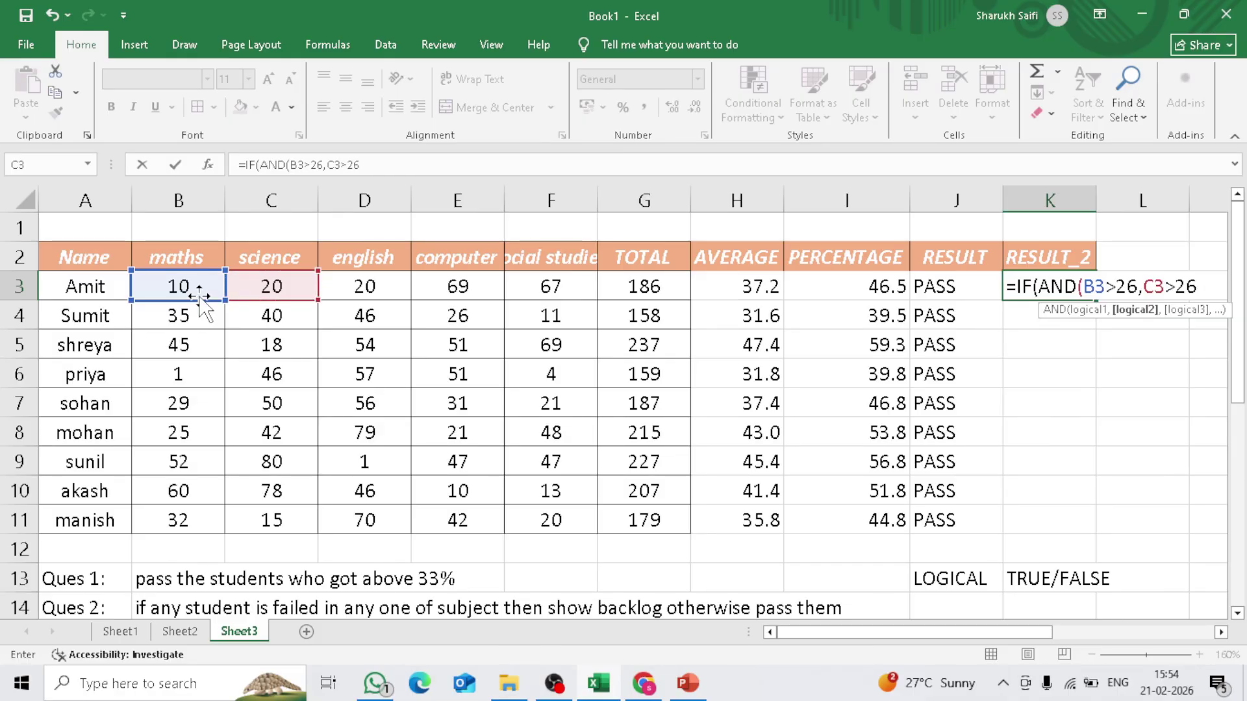
Add the english mark condition D3>26 as the third test of the AND in K3
key(Left)
key(Left)
key(Left)
key(Left)
key(Left)
key(Left)
key(Left)
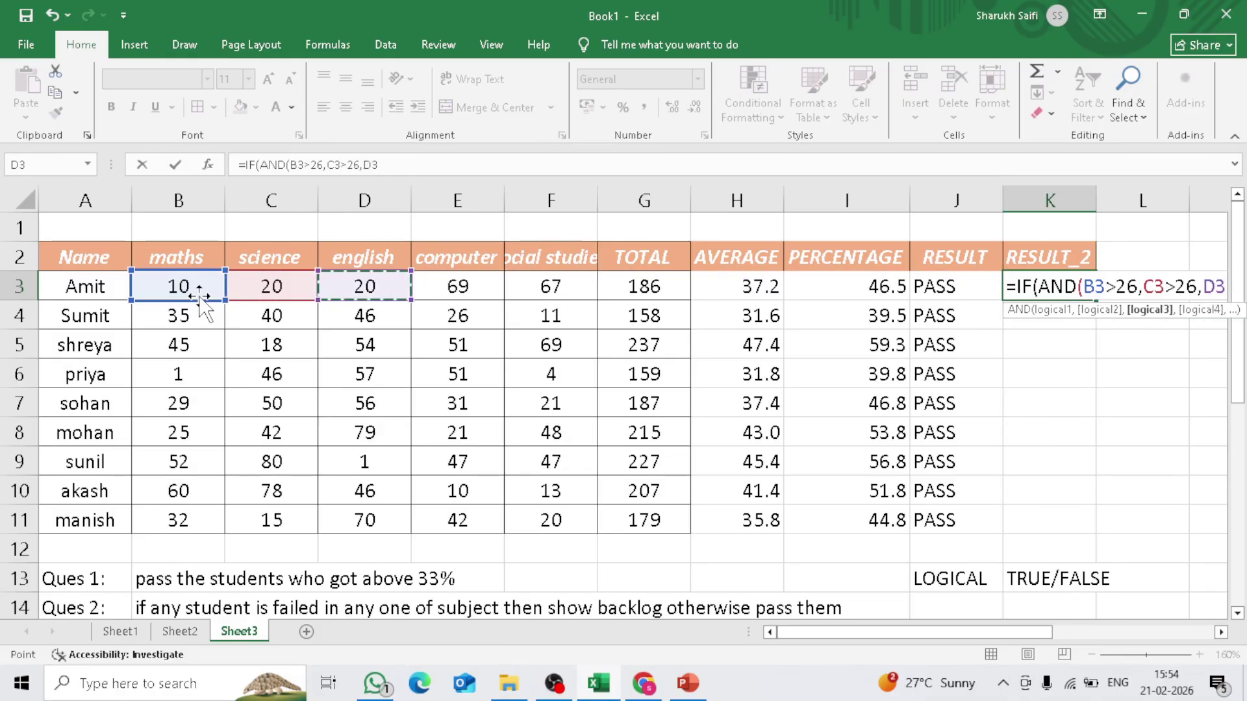
text(>26)
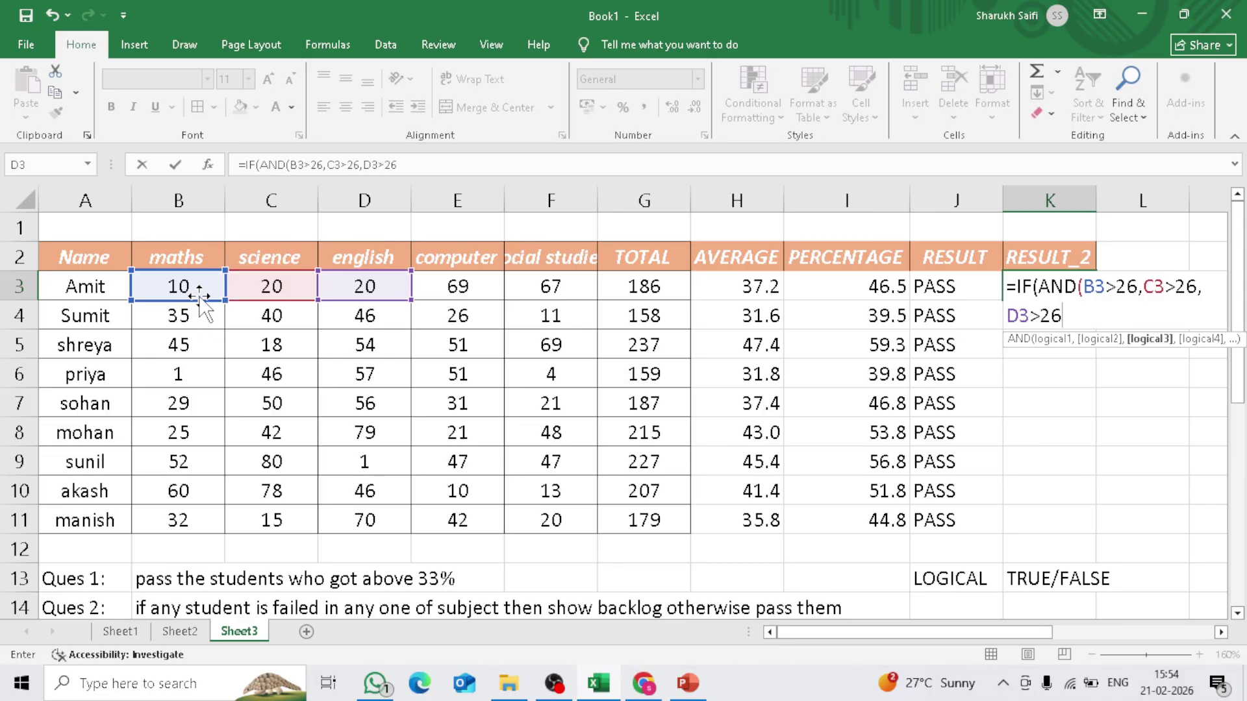
Add the computer mark condition E3>26 as the fourth test of the AND in K3
text(,)
key(Left)
key(Left)
key(Left)
key(Left)
key(Left)
key(Left)
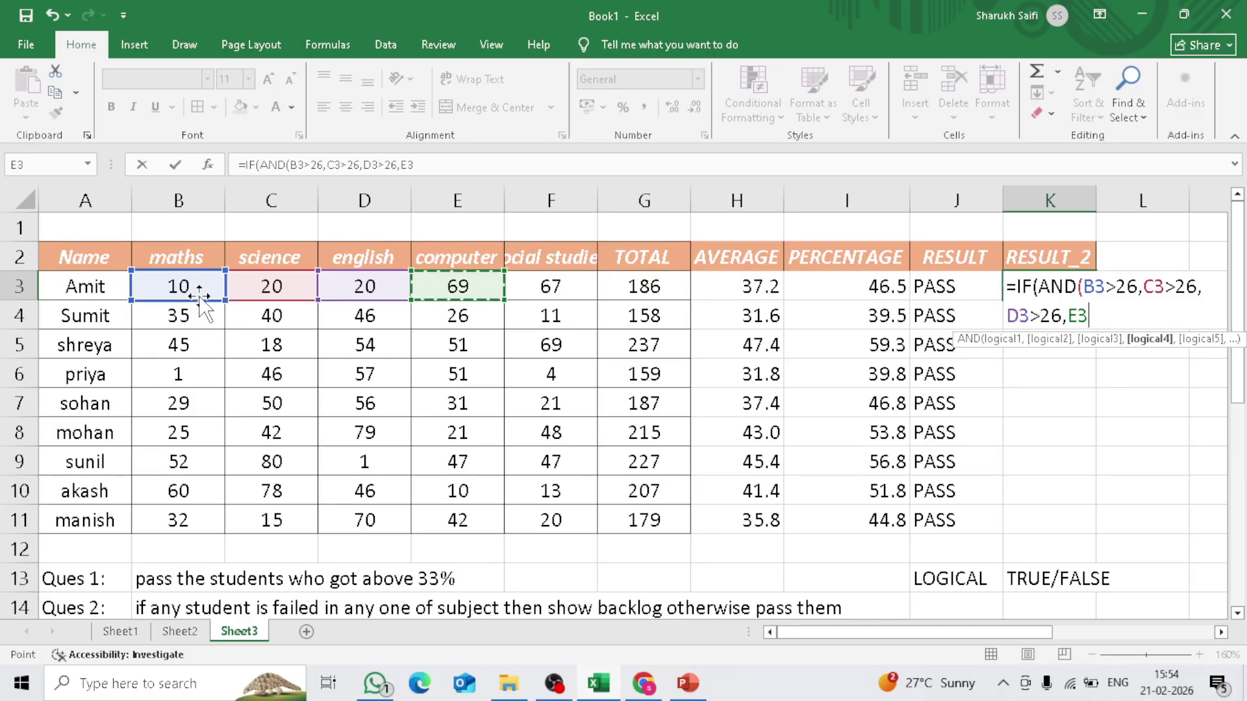
text(>26,)
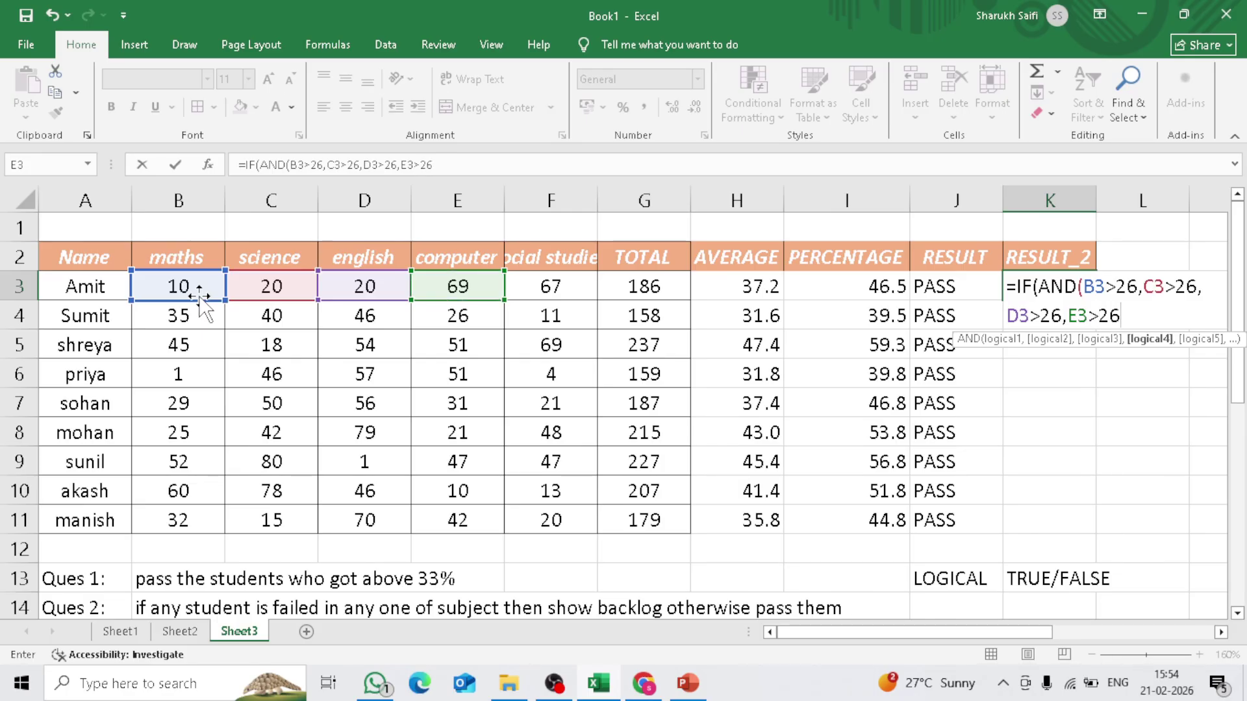
Add the social studies condition F3>26 as the fifth test and close the AND in K3
key(Left)
key(Left)
key(Left)
key(Left)
key(Left)
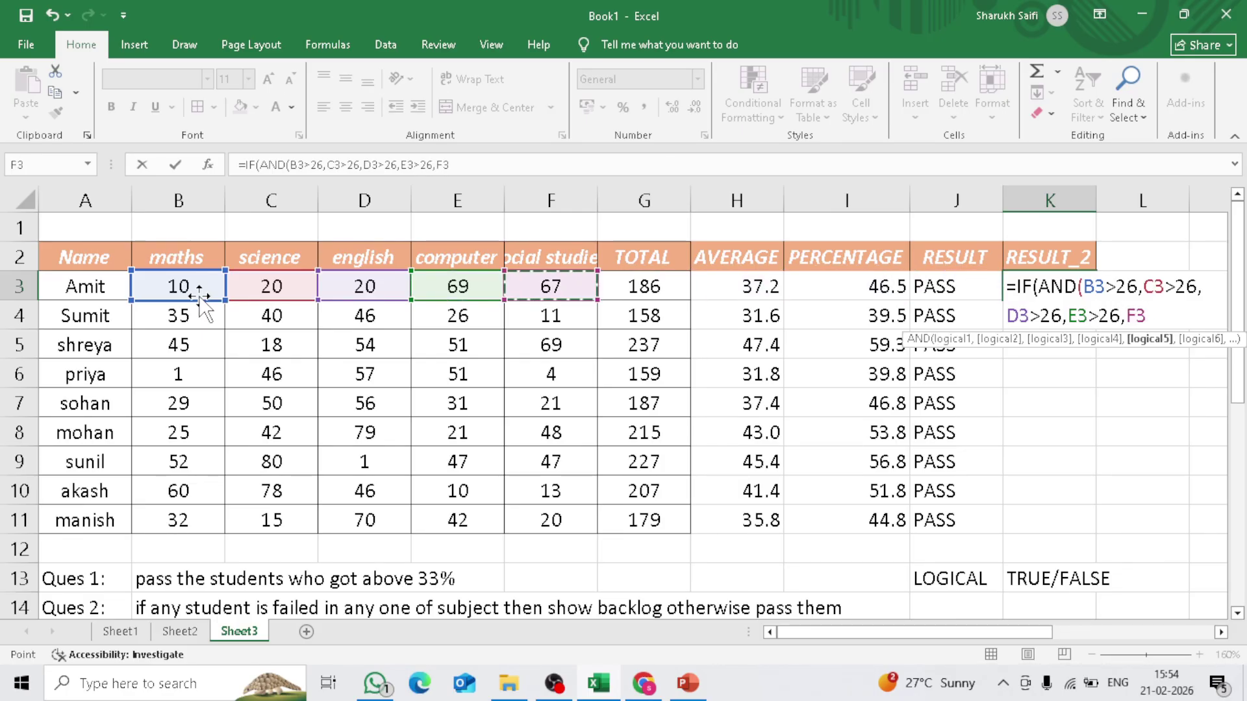
text(>26))
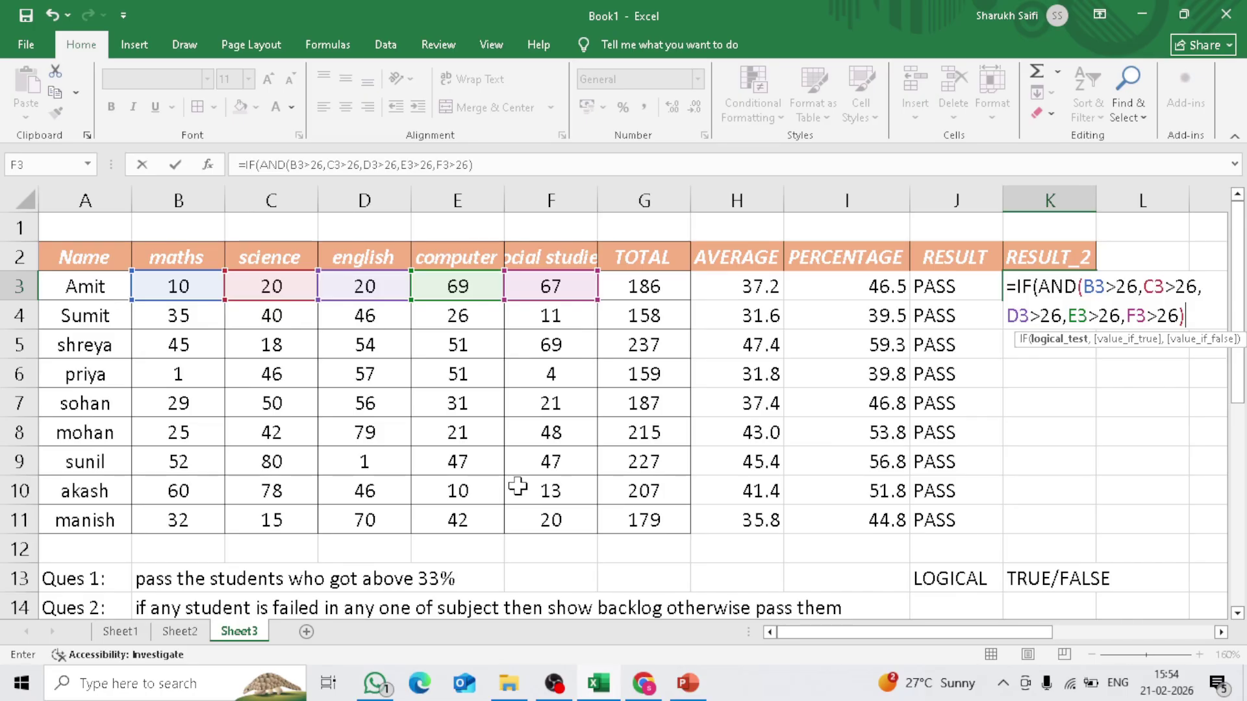
text(,)
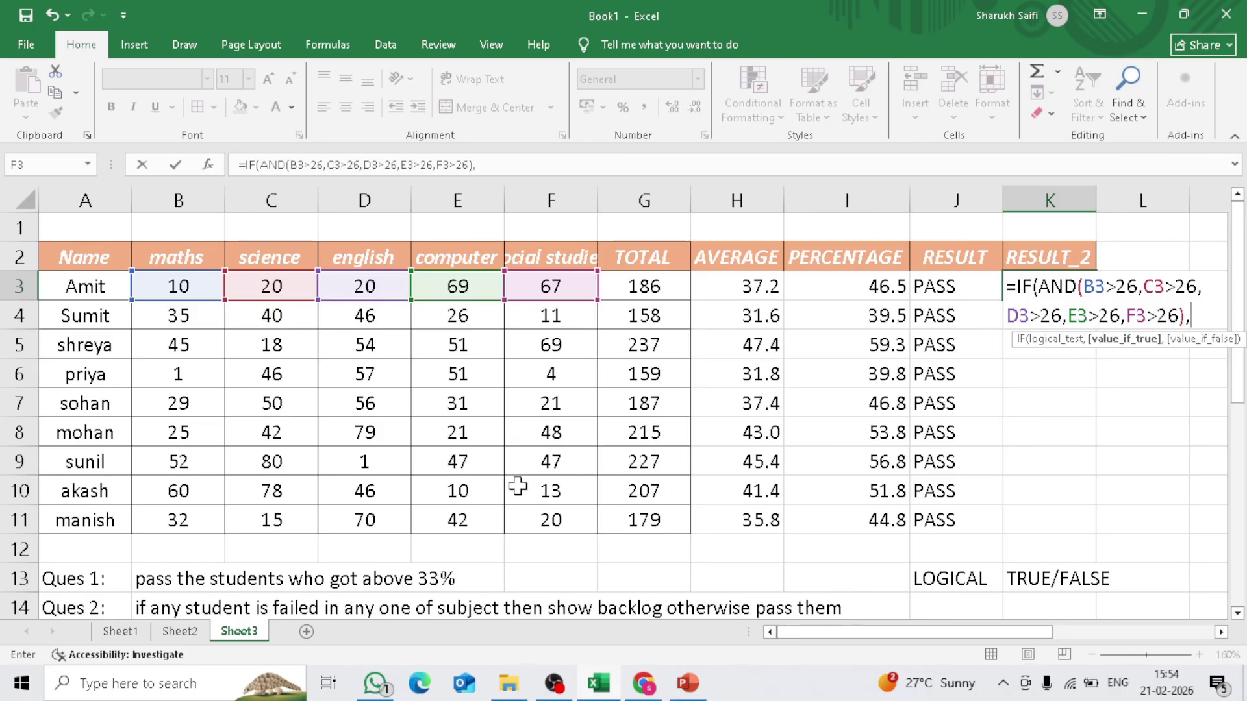
key(BackSpace)
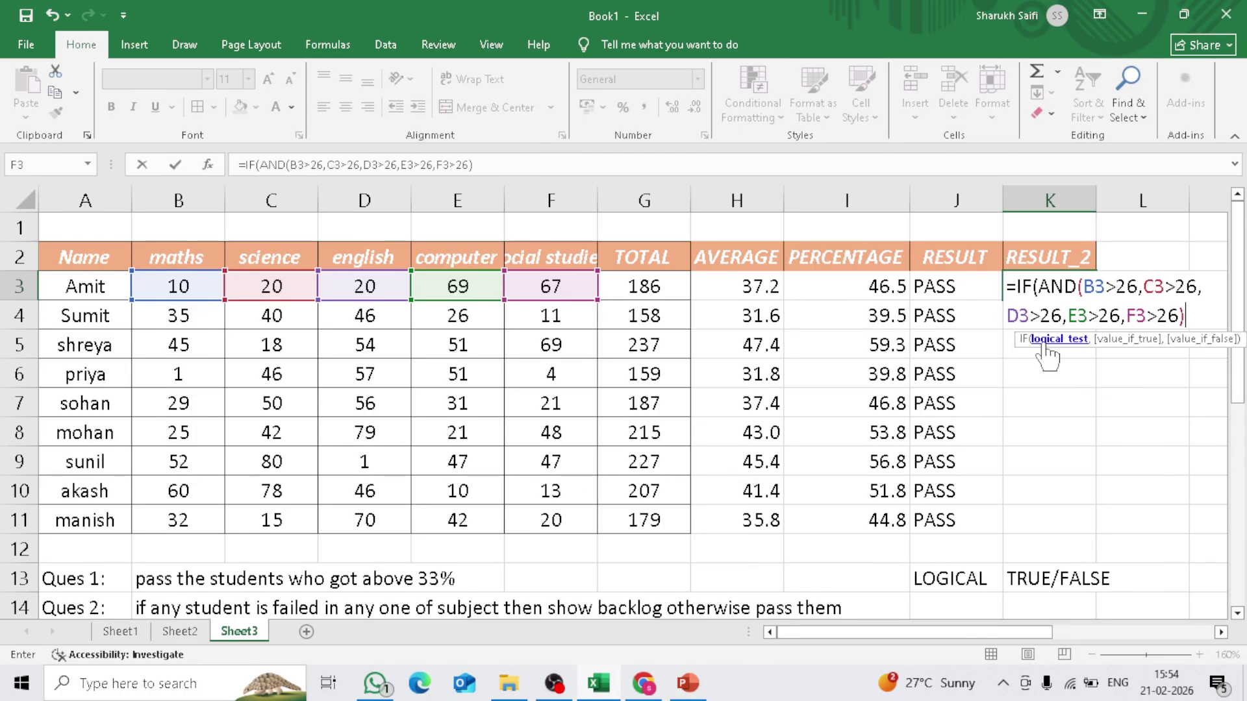
drag(1038, 286, 1188, 315)
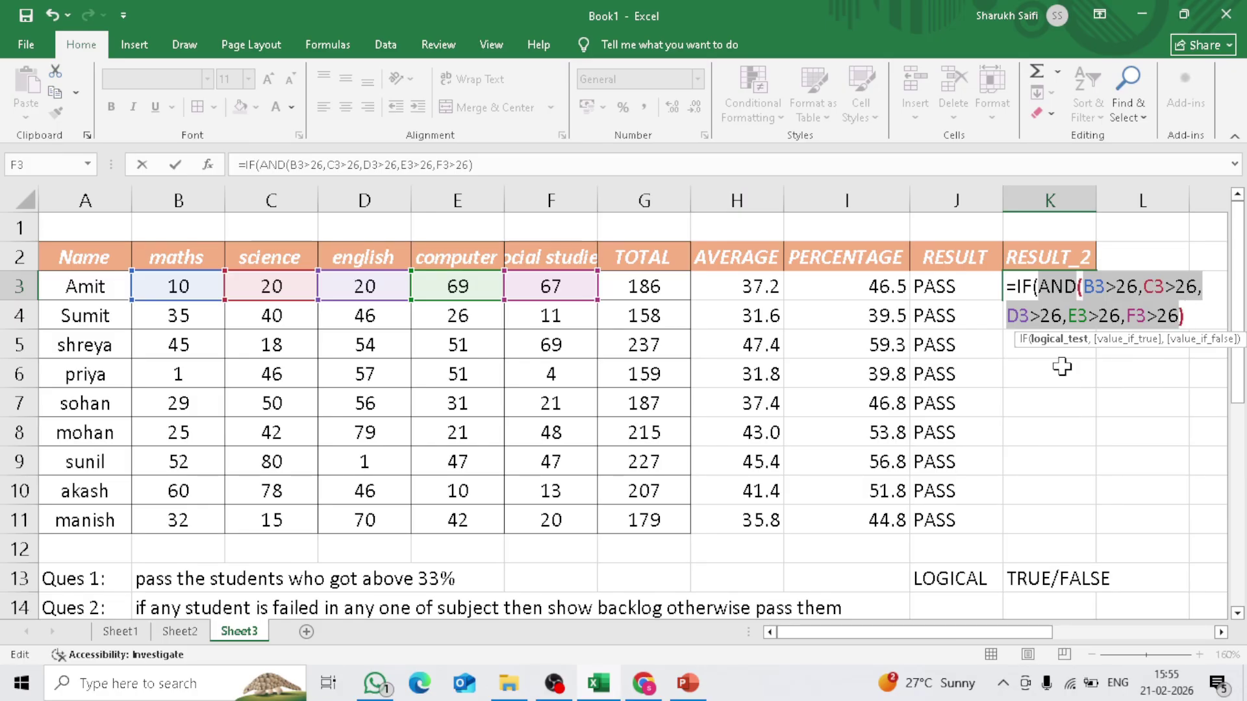
key(Right)
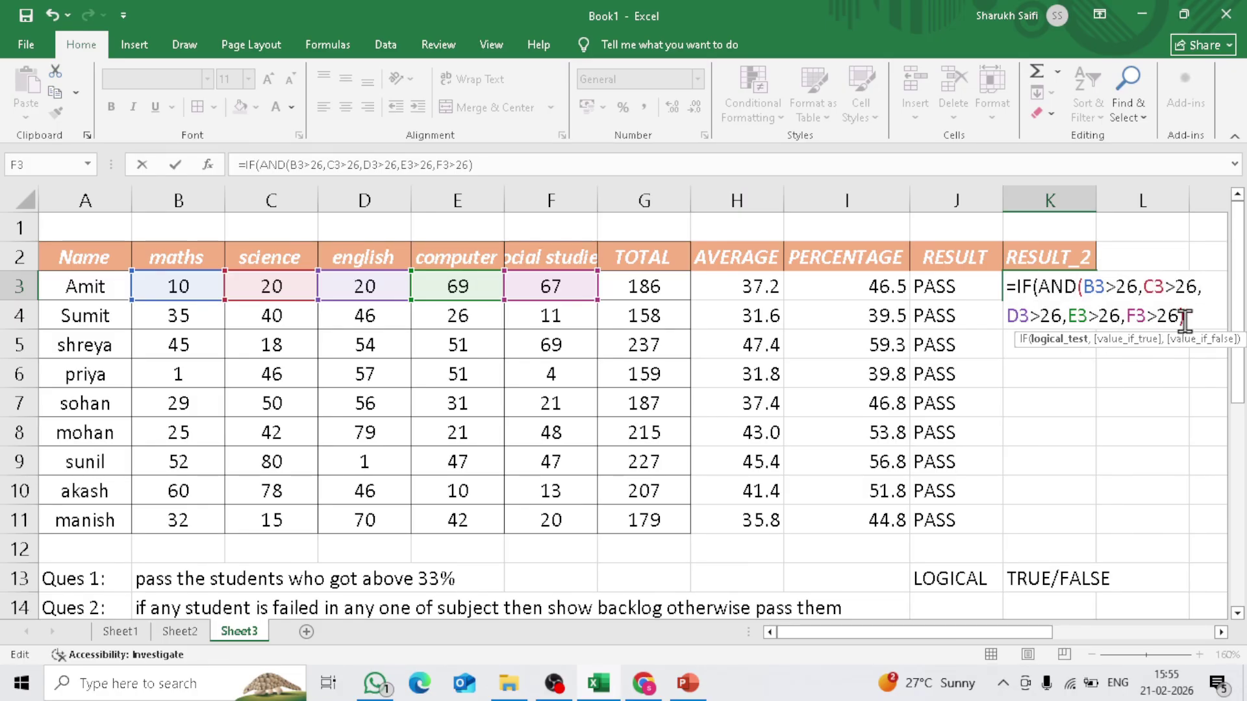
Complete the K3 formula with "PASS" as the value if true and "BACKLOG" as the value if false
text(,)
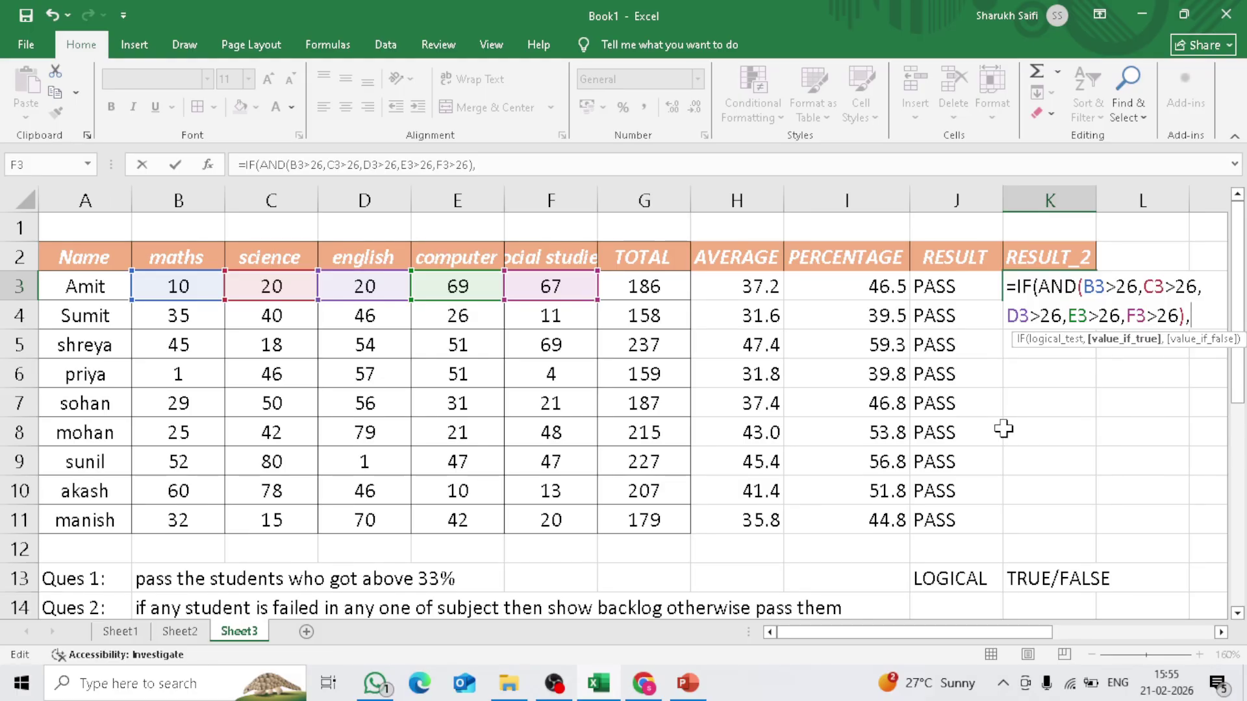
text("PAS)
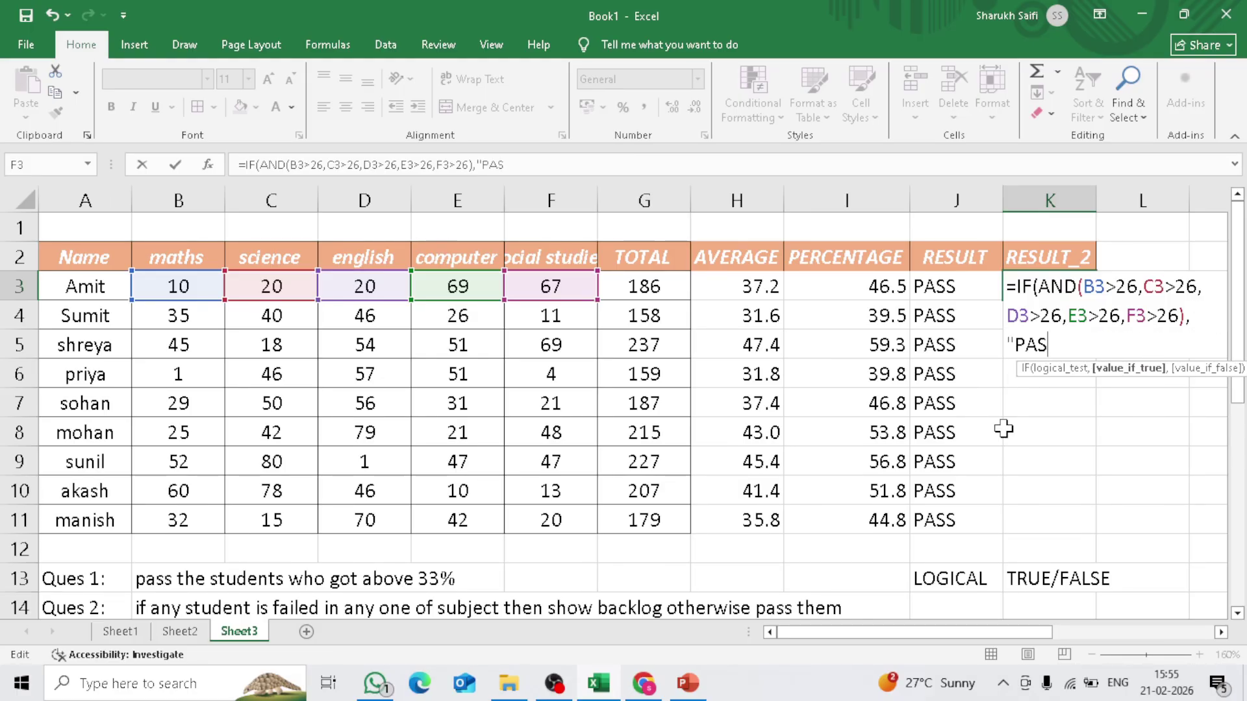
text(S",)
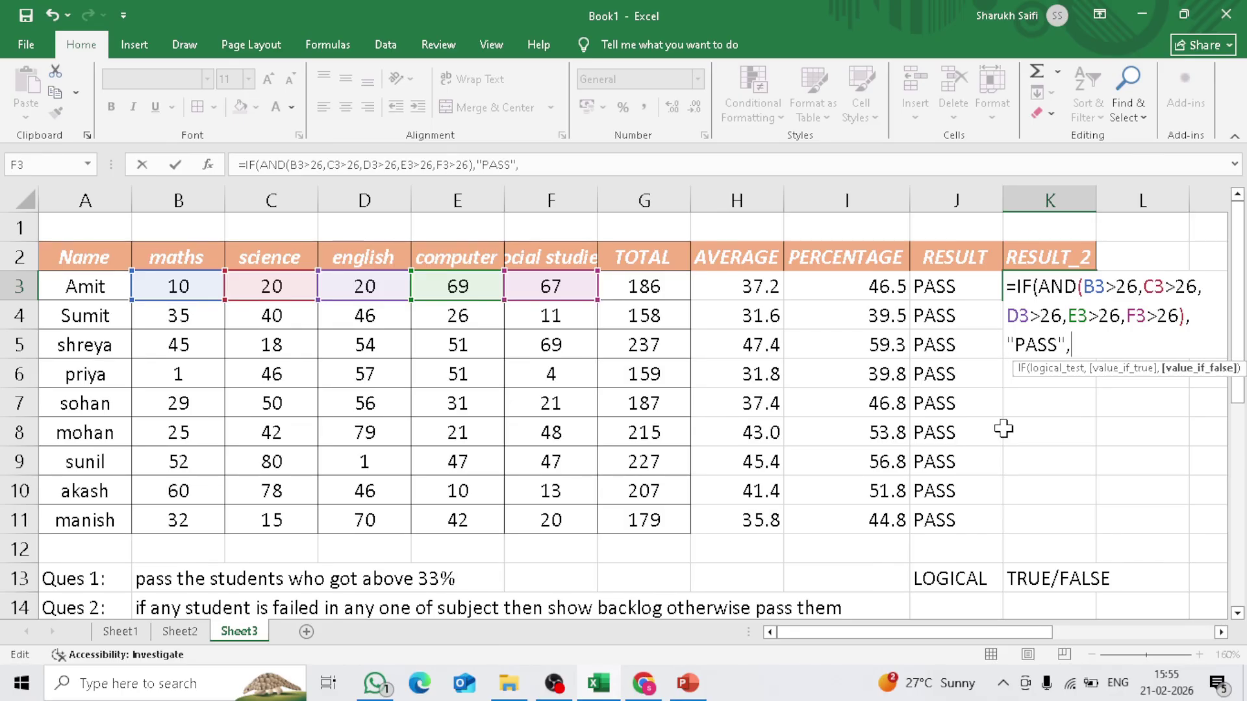
text("BACKLOG"))
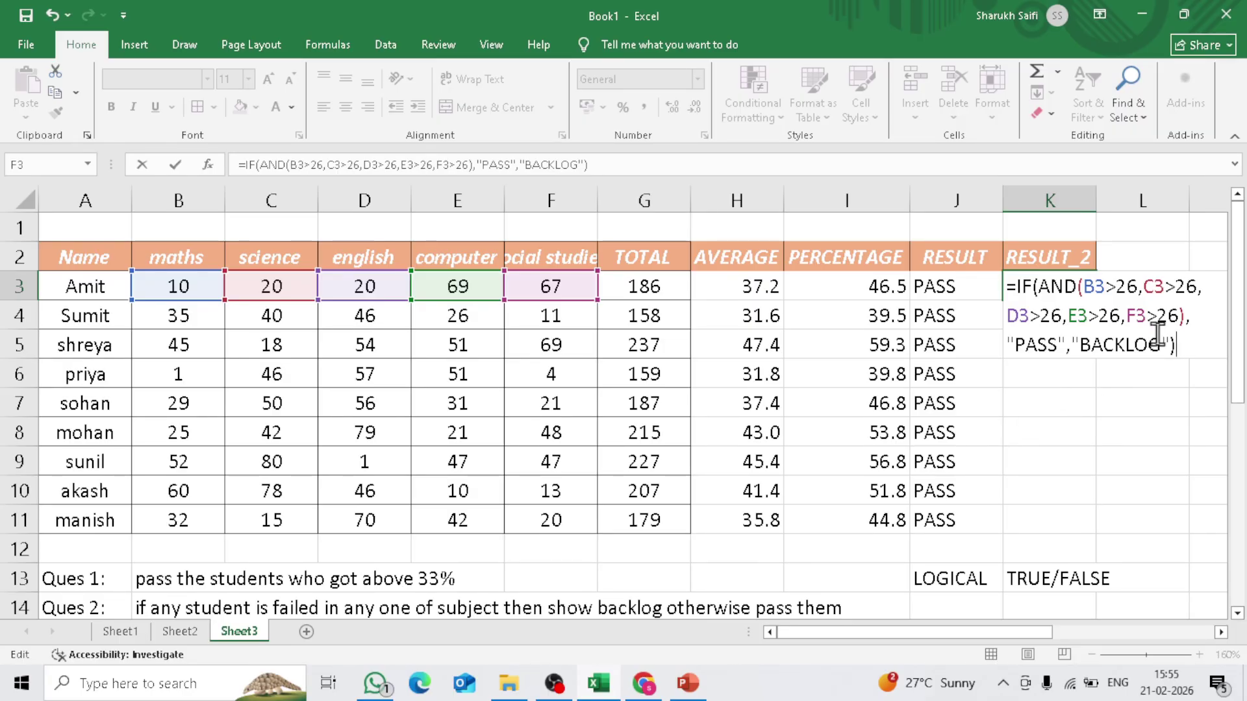
key(Return)
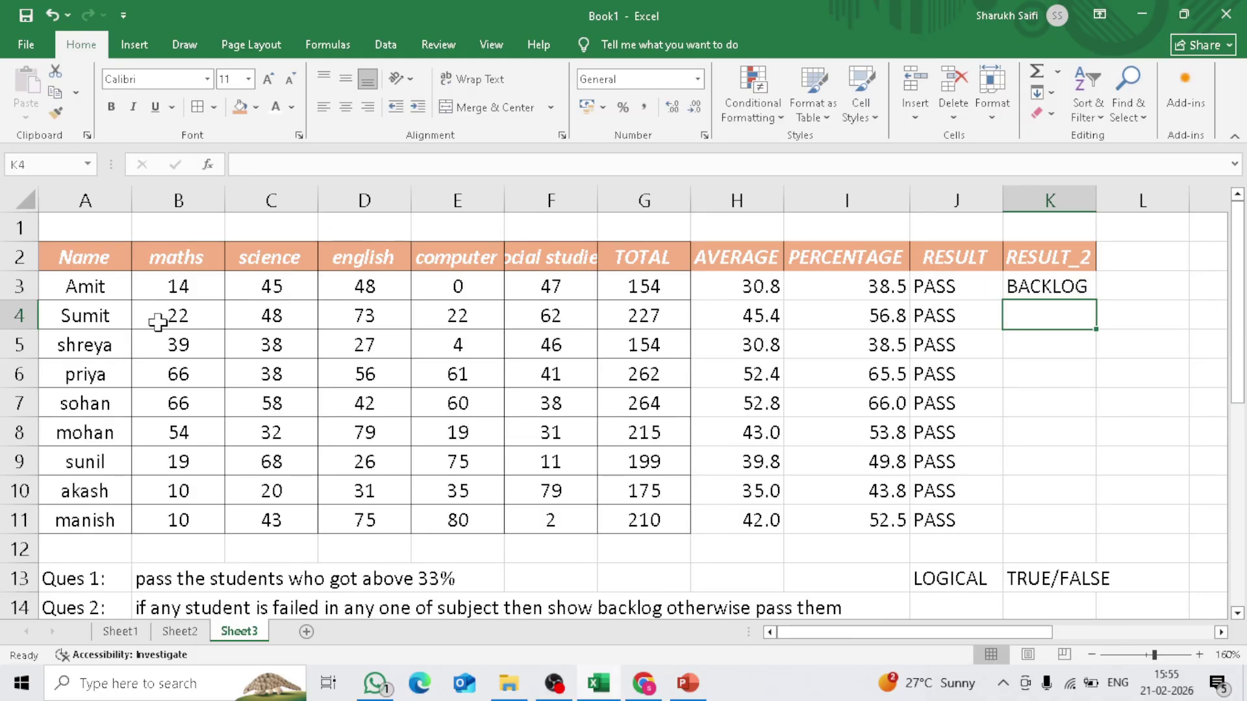
Fill the RESULT_2 formula from K3 down to K11 for all students
drag(175, 290, 417, 298)
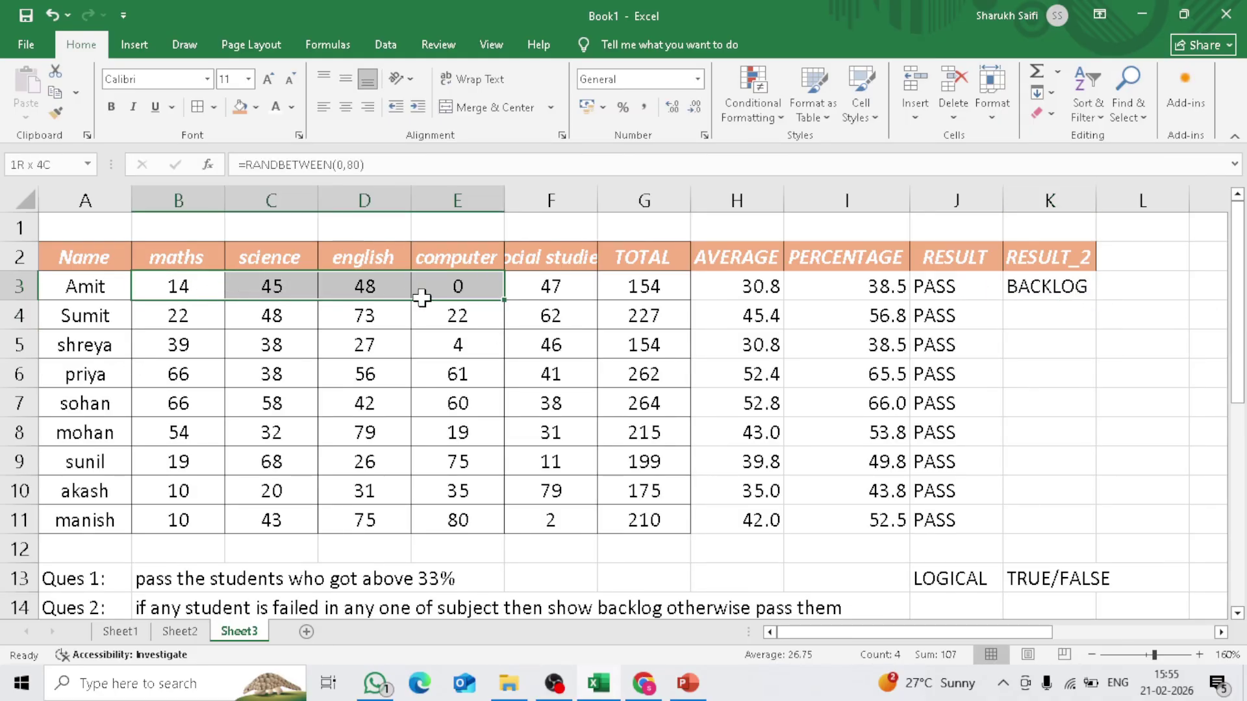
click(1031, 278)
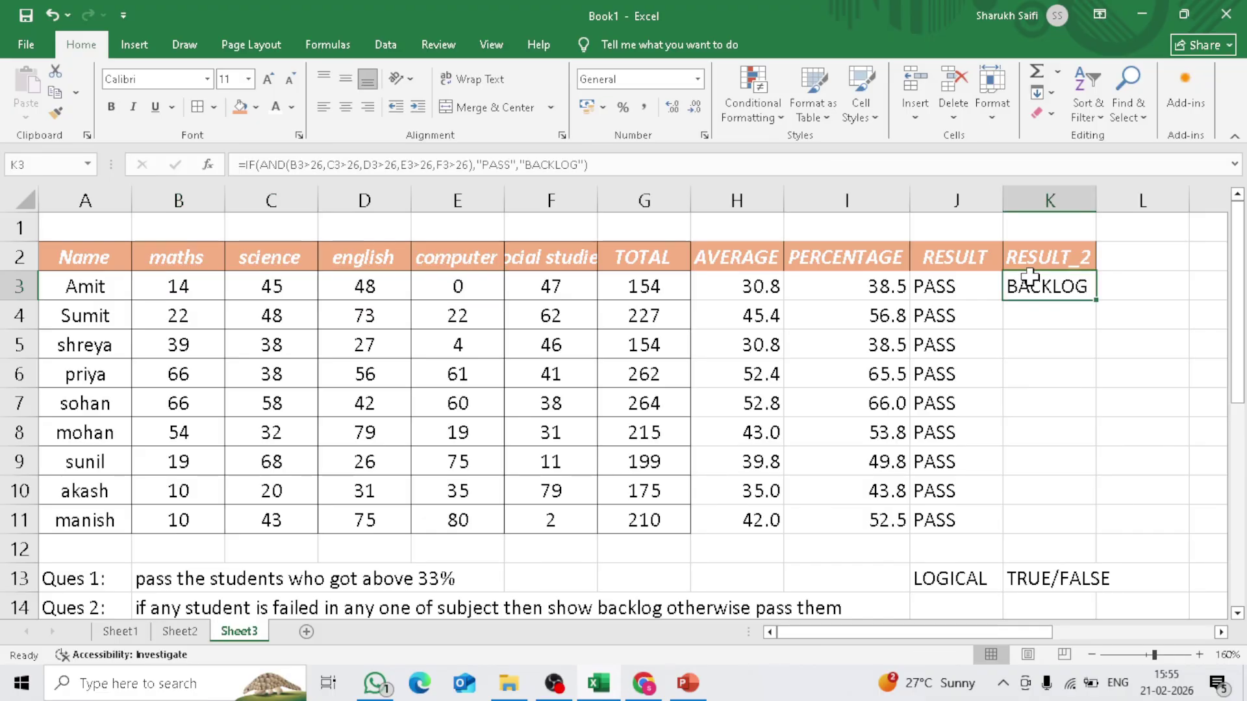
double_click(1097, 301)
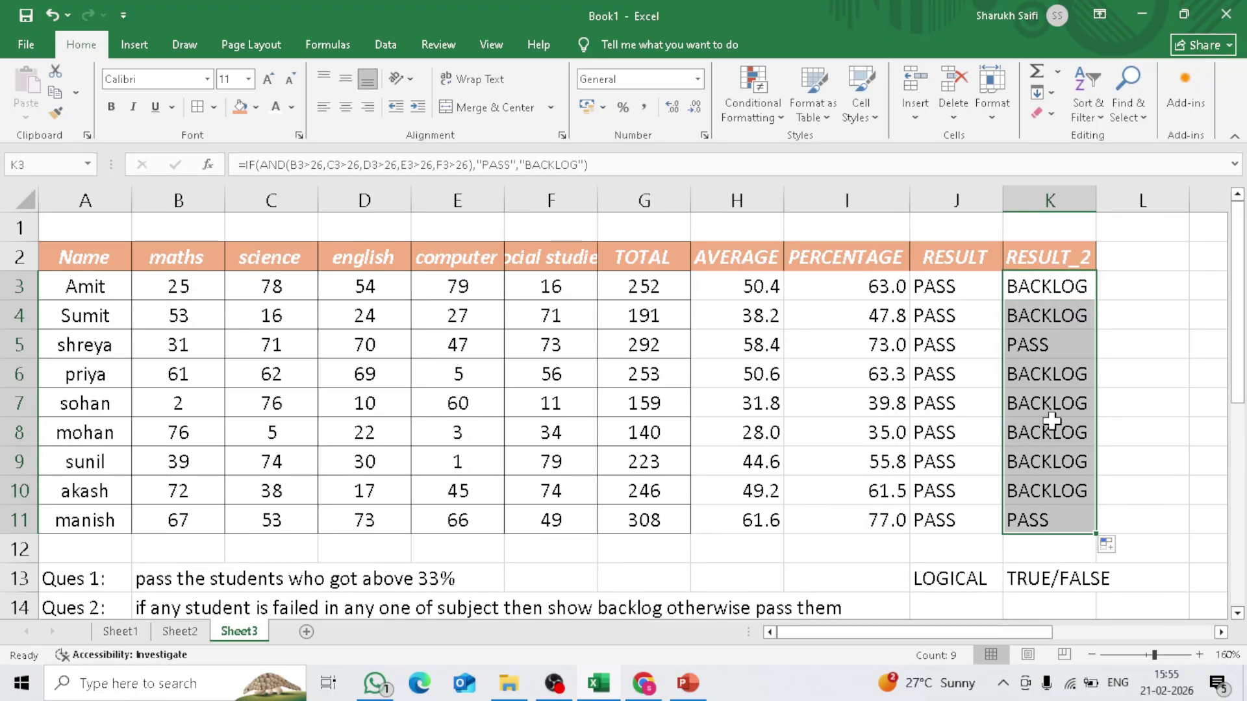
Check the RESULT_2 outcomes of rows 5 and 11 against their subject marks, and read the Ques 3 criterion in B15
click(1039, 351)
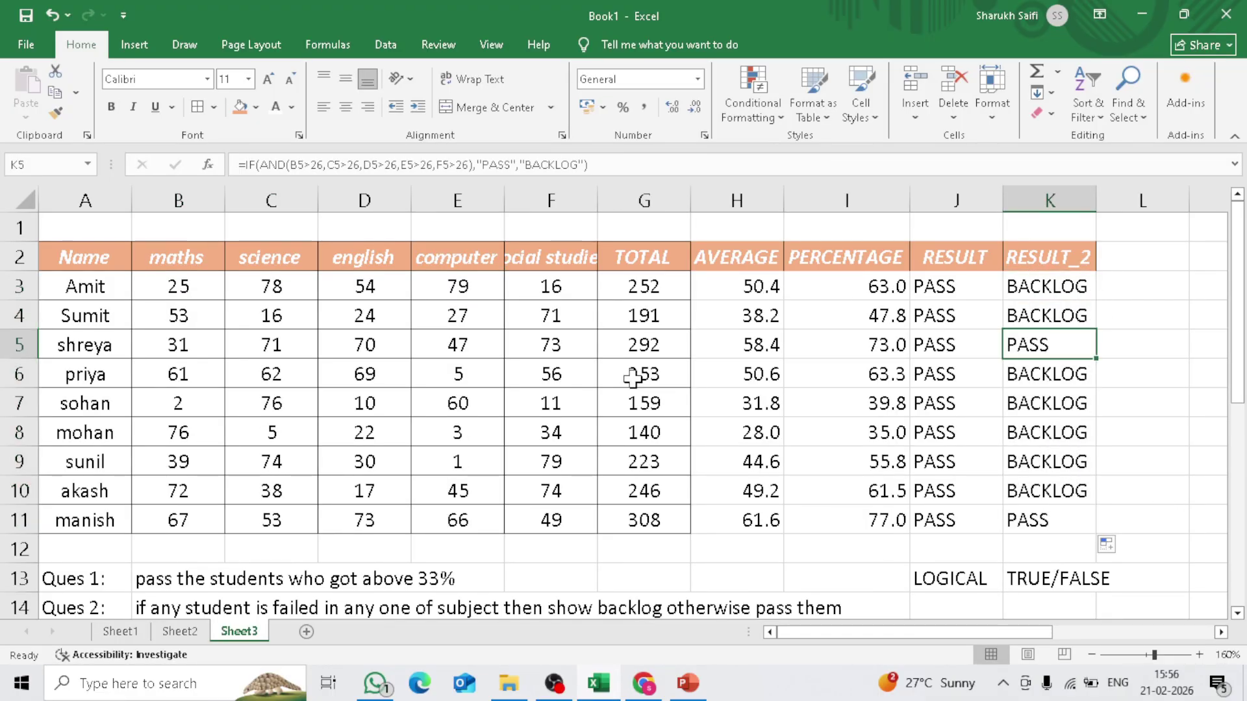
click(6, 346)
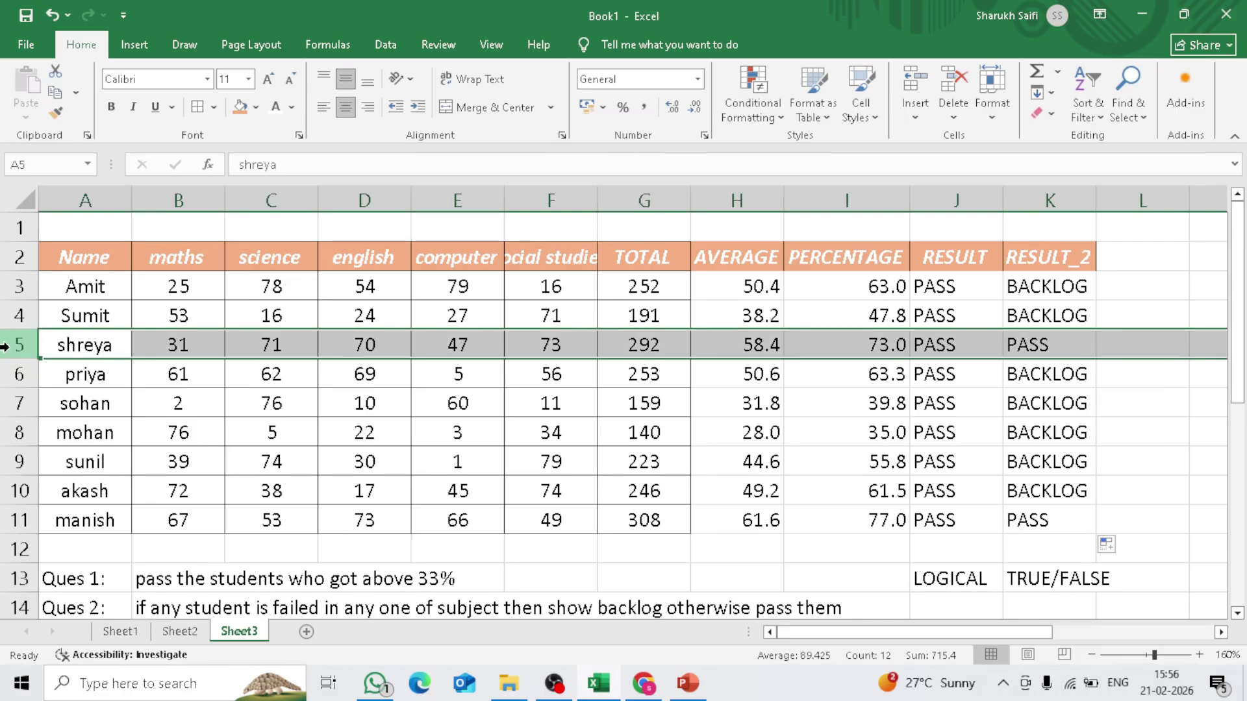
ctrl+click(8, 522)
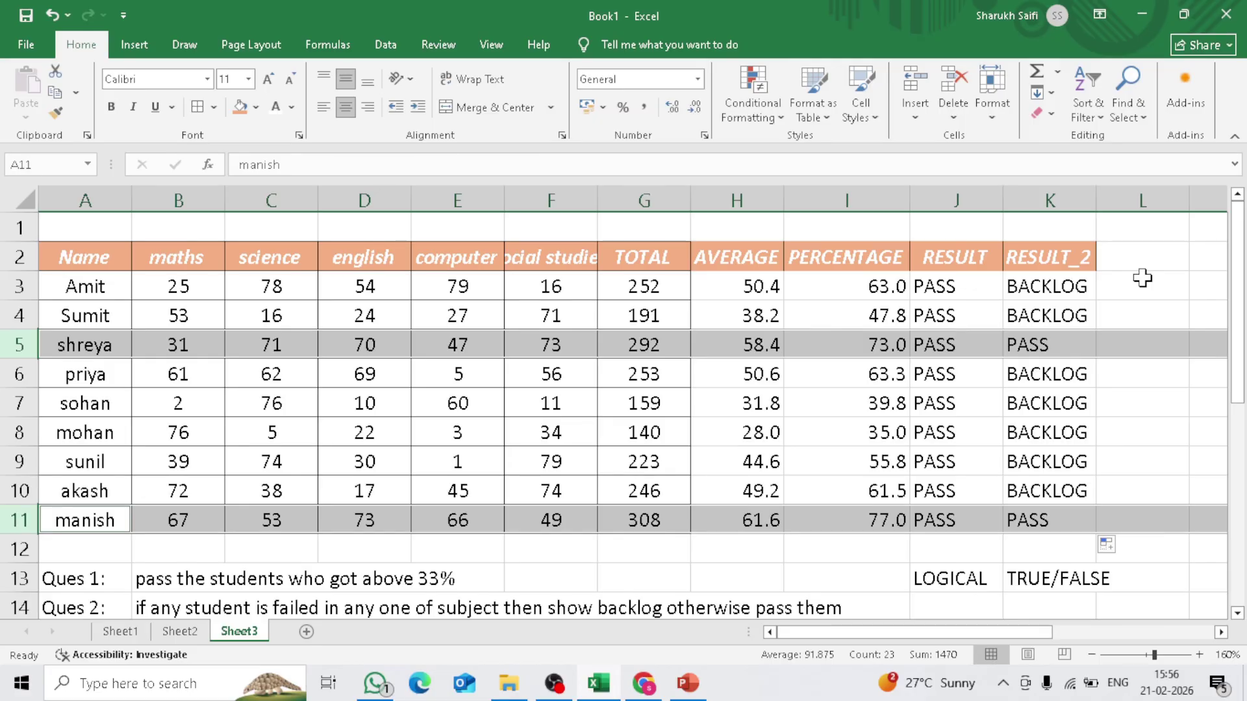
click(1141, 256)
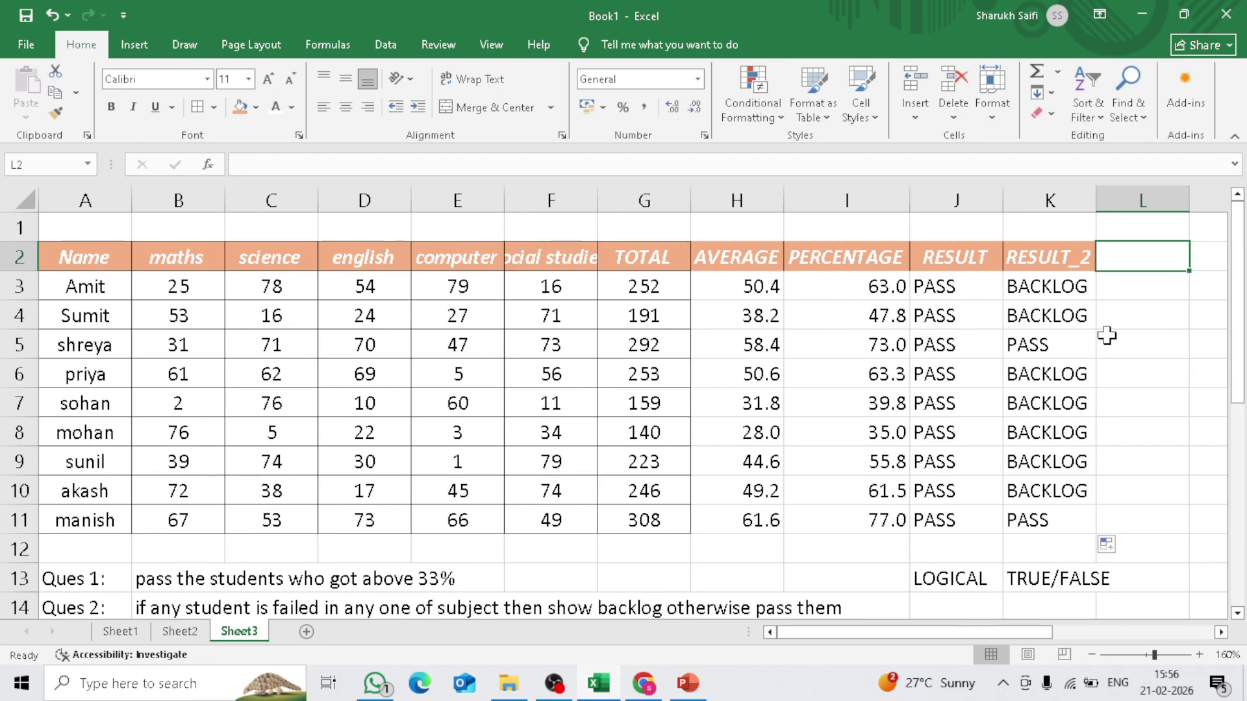
click(1060, 353)
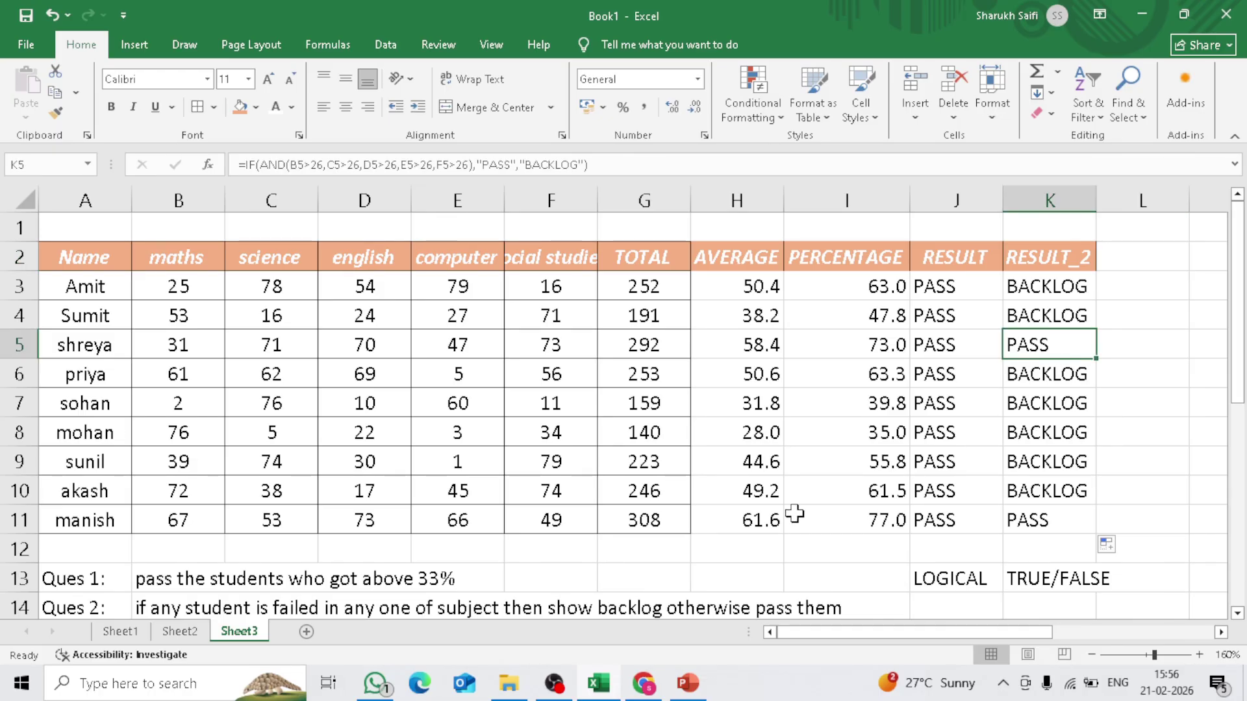
scroll(795, 513, down, 1)
click(186, 559)
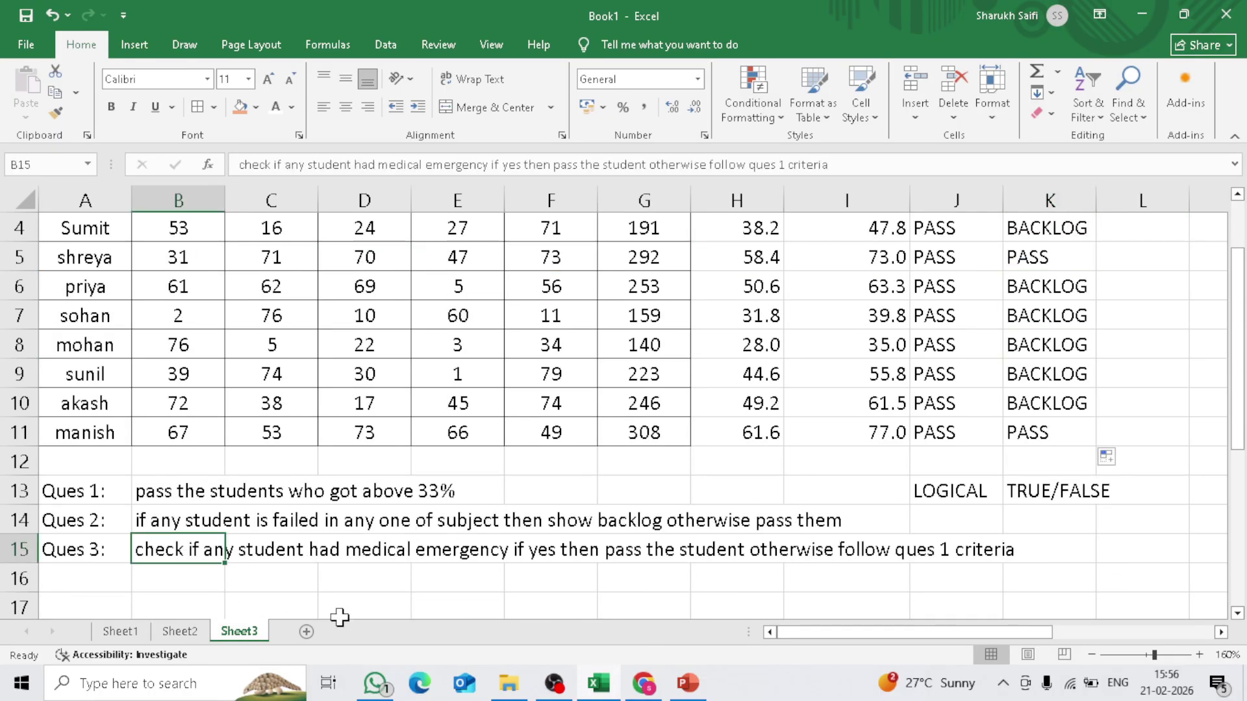
click(340, 603)
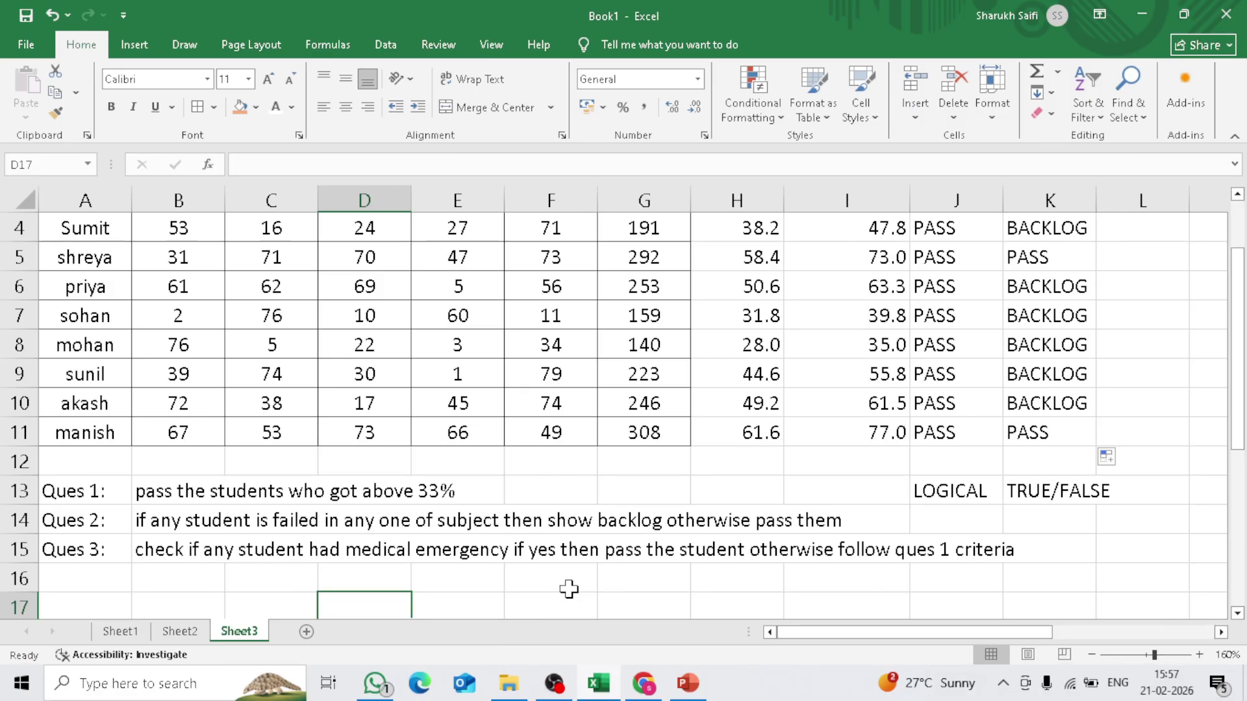
Add the header RESULT_3 in L2, beside the RESULT_2 column
scroll(668, 544, up, 1)
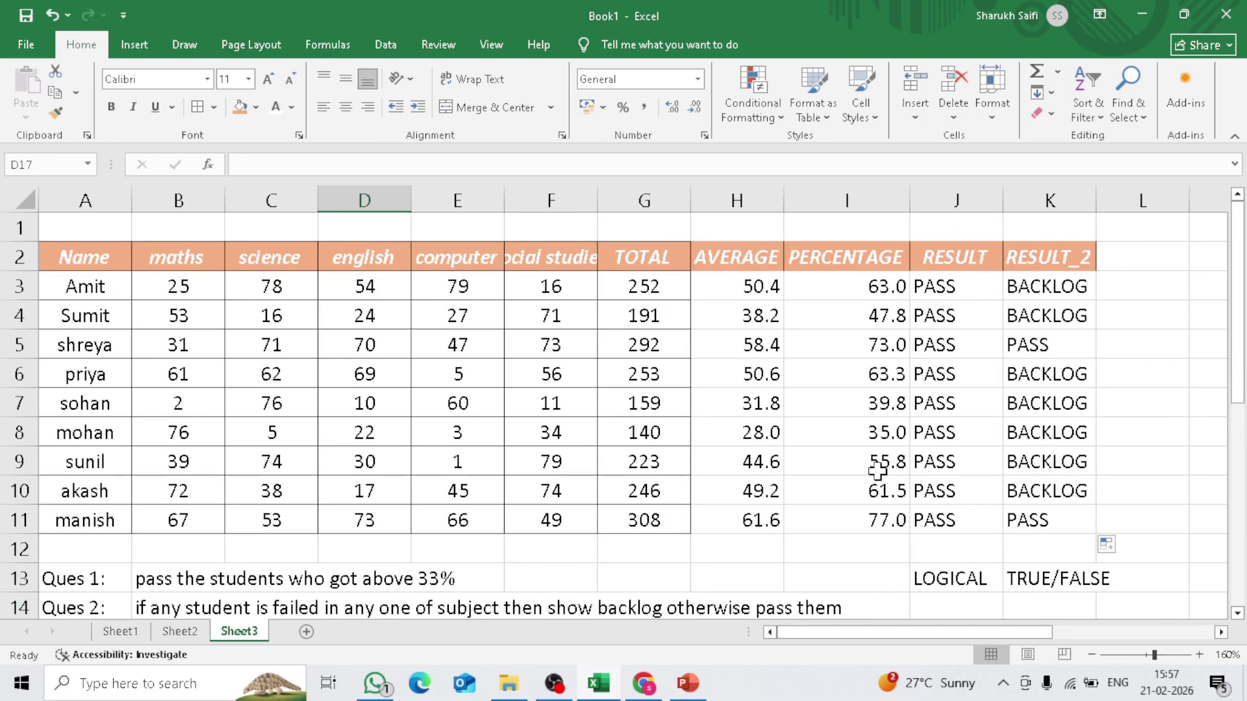
click(1135, 268)
text(RESULT_3)
key(Return)
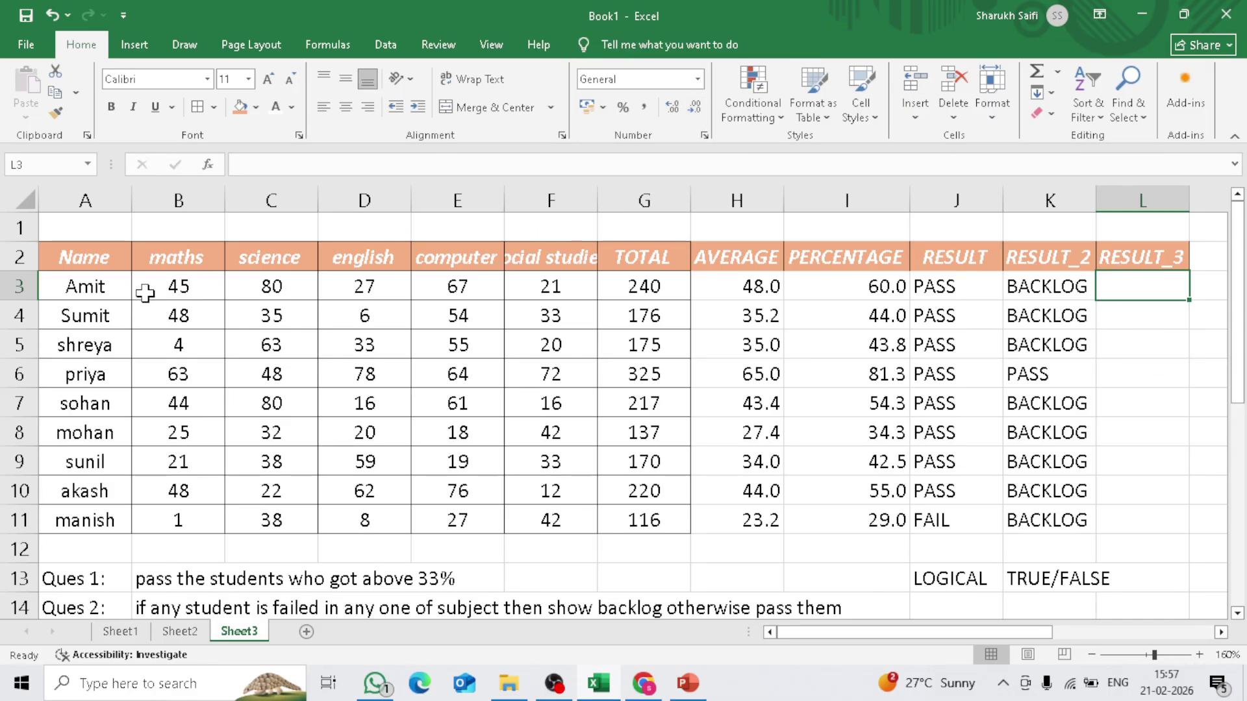
Insert a new column between Name and maths and give it the header MEDICAL in B2
drag(83, 258, 644, 517)
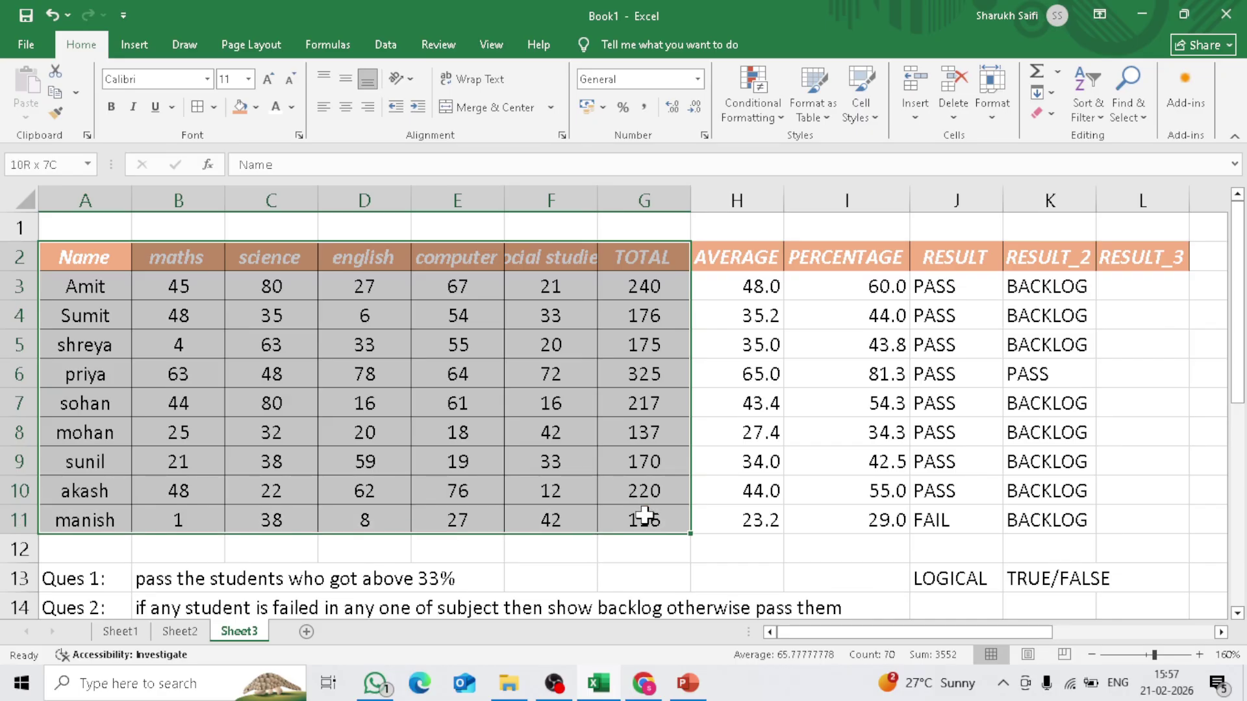
click(389, 367)
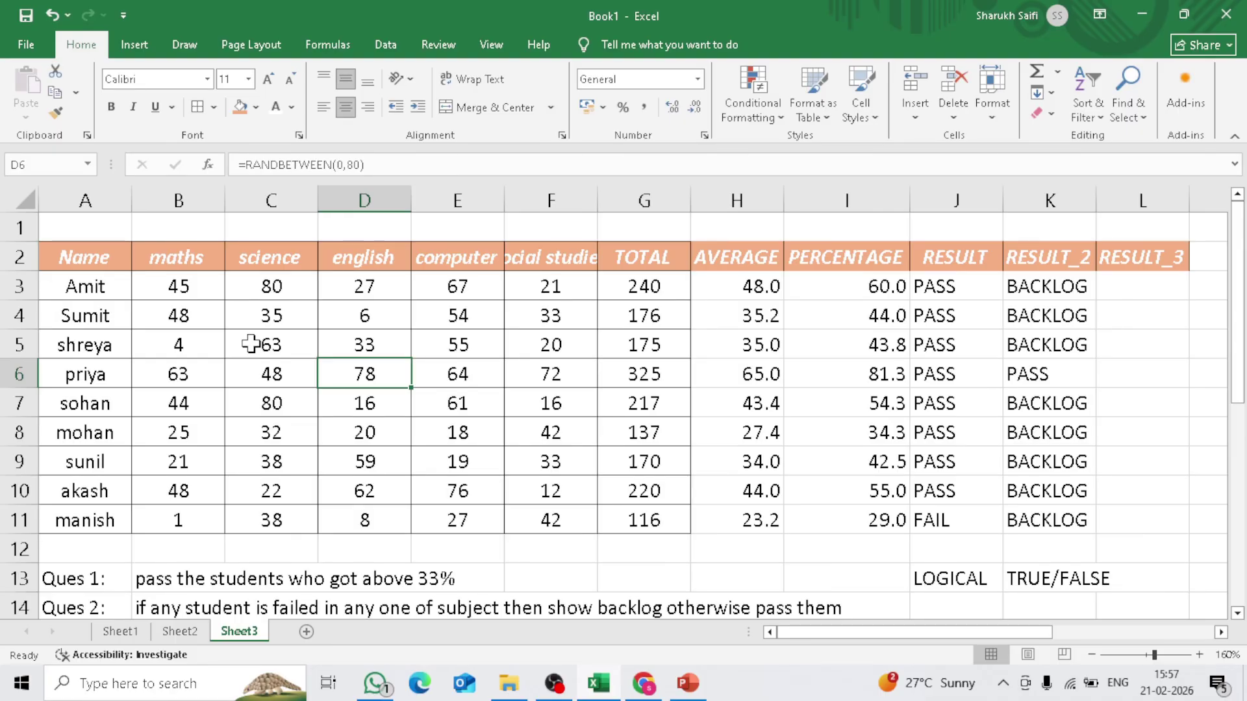
click(182, 187)
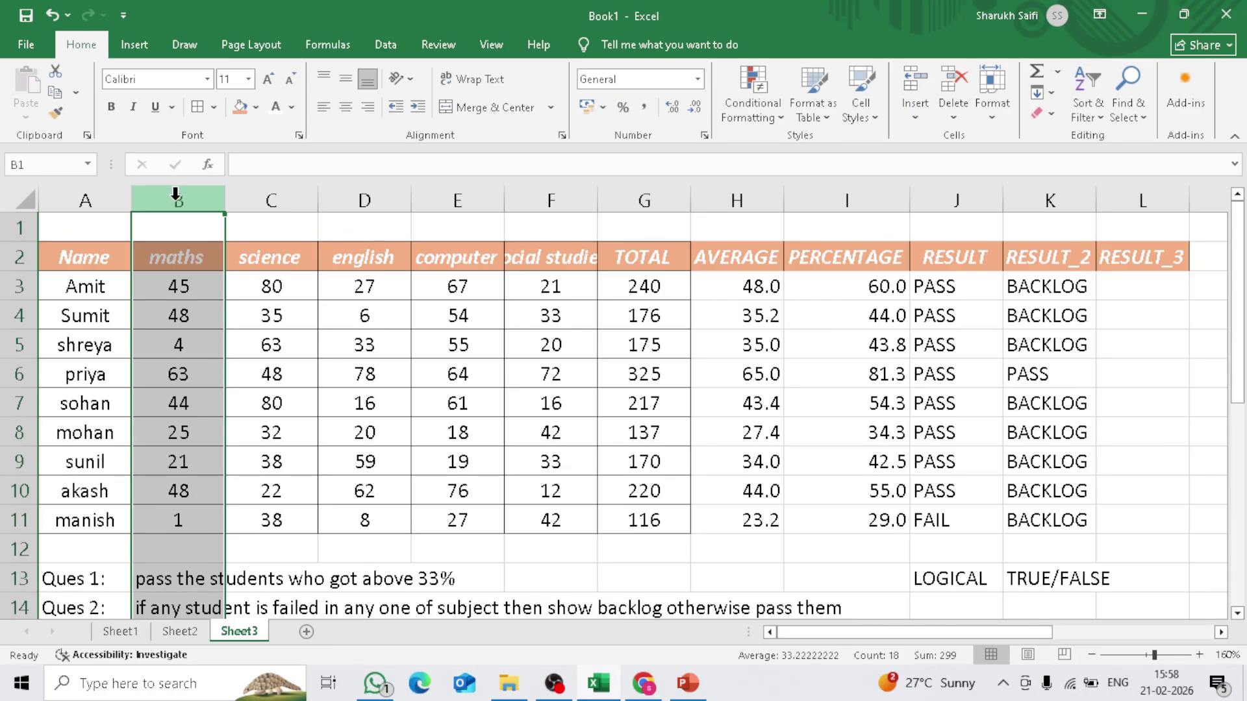
right_click(174, 189)
click(298, 356)
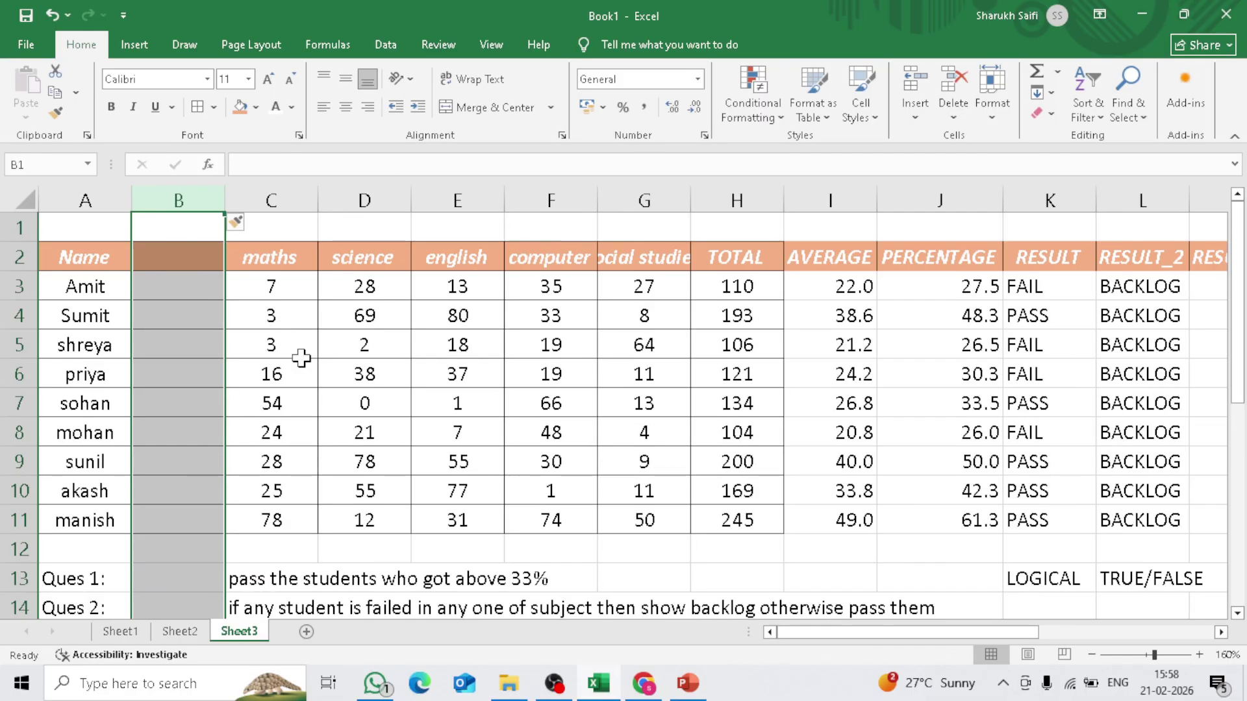
click(200, 258)
text(M)
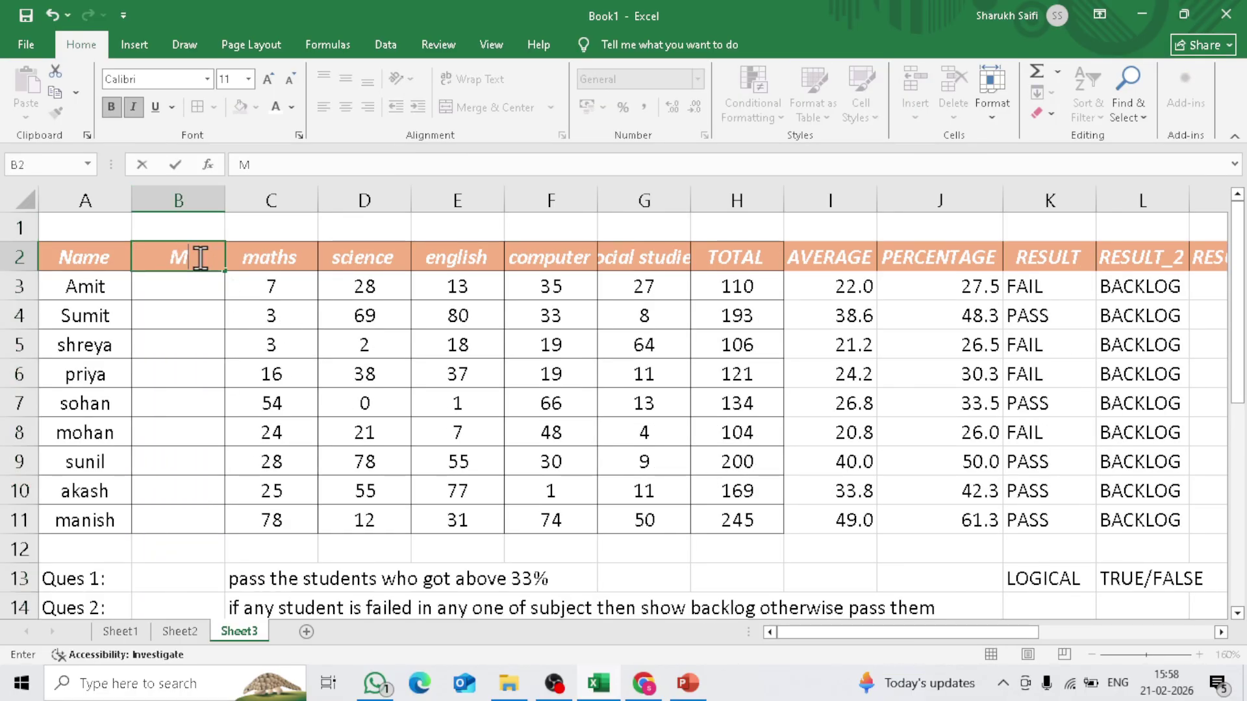
text(EDICAL)
key(Return)
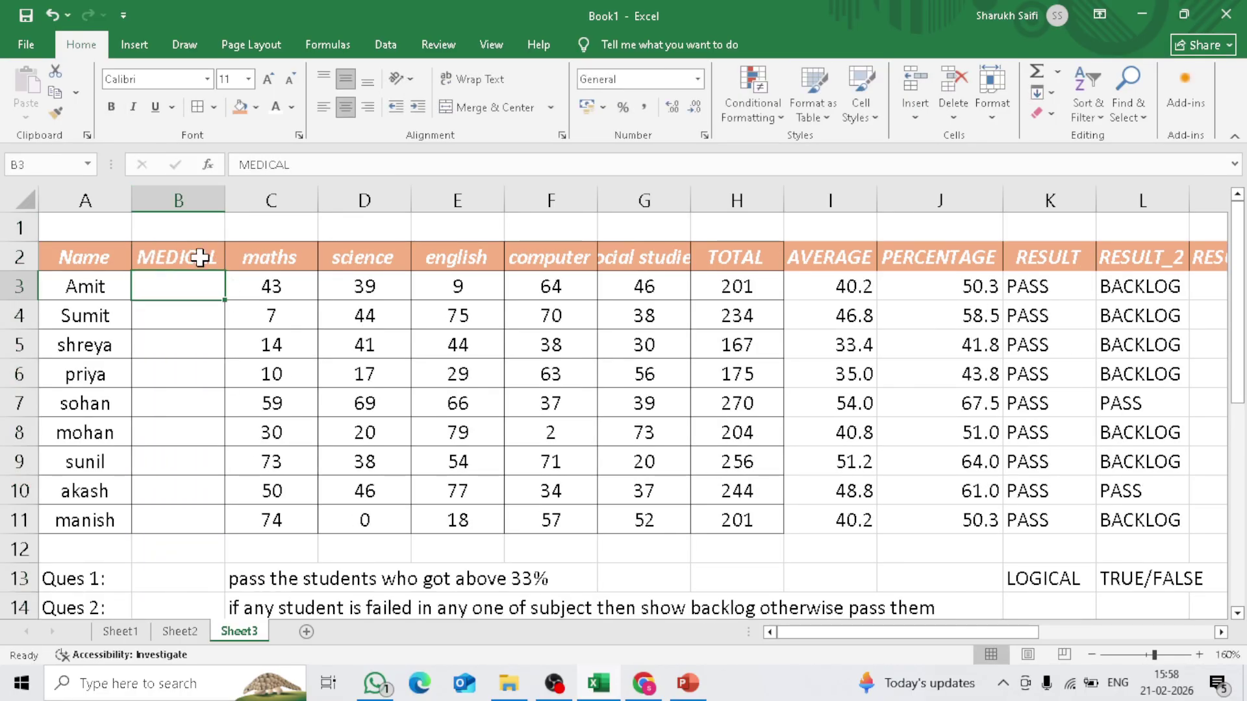
Enter YES in B3 and NO in B4, and repeat the alternating YES/NO pattern down to B11
text(YES)
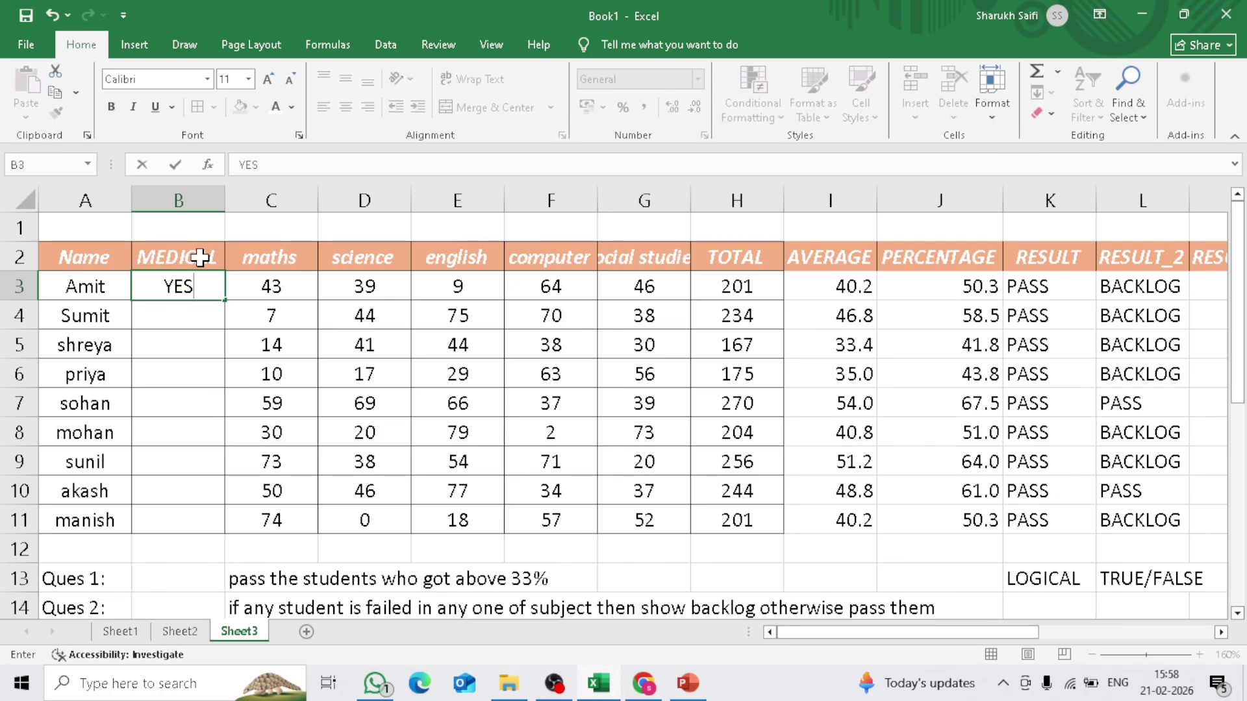
key(Return)
text(NO)
key(Return)
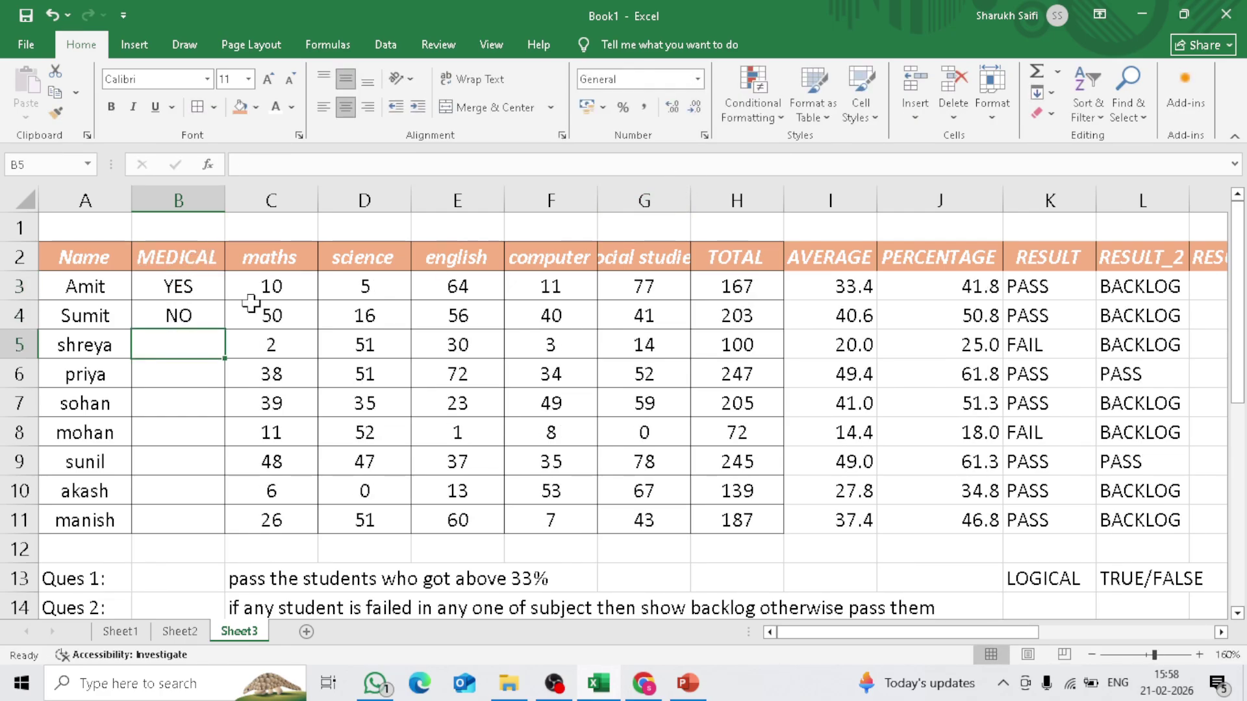
drag(202, 286, 206, 523)
click(570, 482)
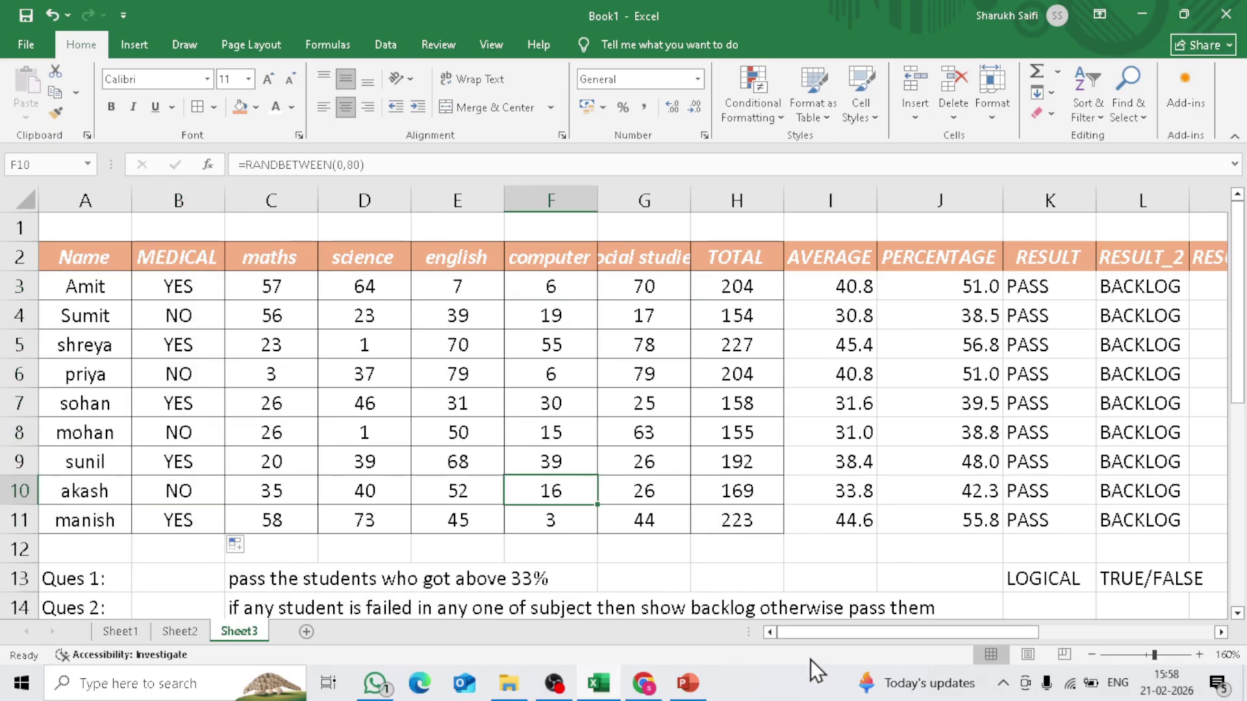
Start the RESULT_3 formula in M3 with IF and a nested OR, using the percentage condition J3>33 as the first test
drag(820, 637, 834, 625)
ctrl+scroll(763, 600, down, 1)
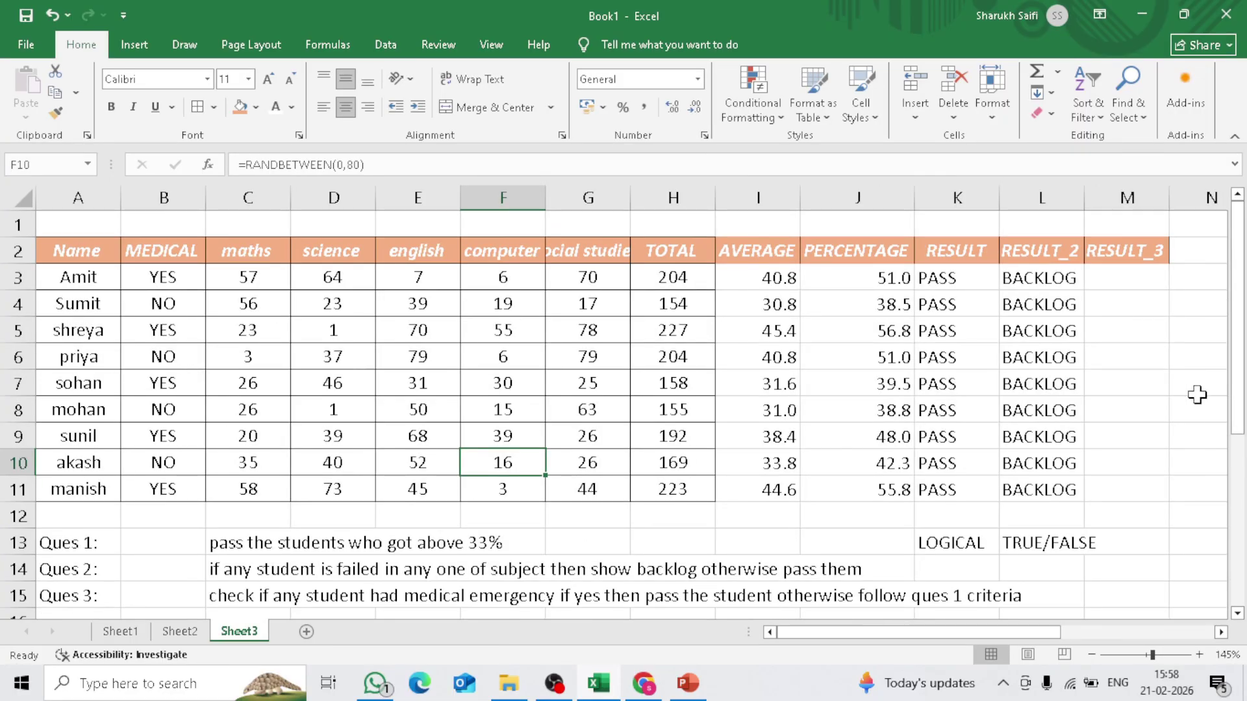
click(1125, 280)
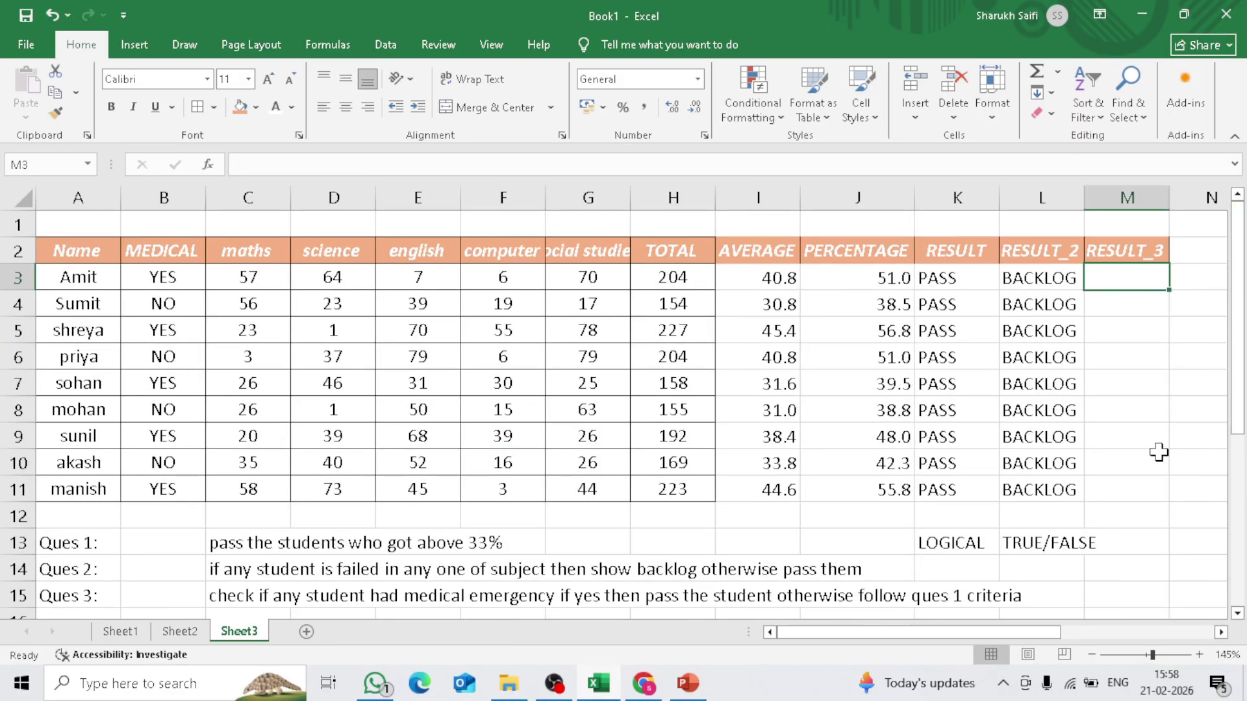
text(=IF()
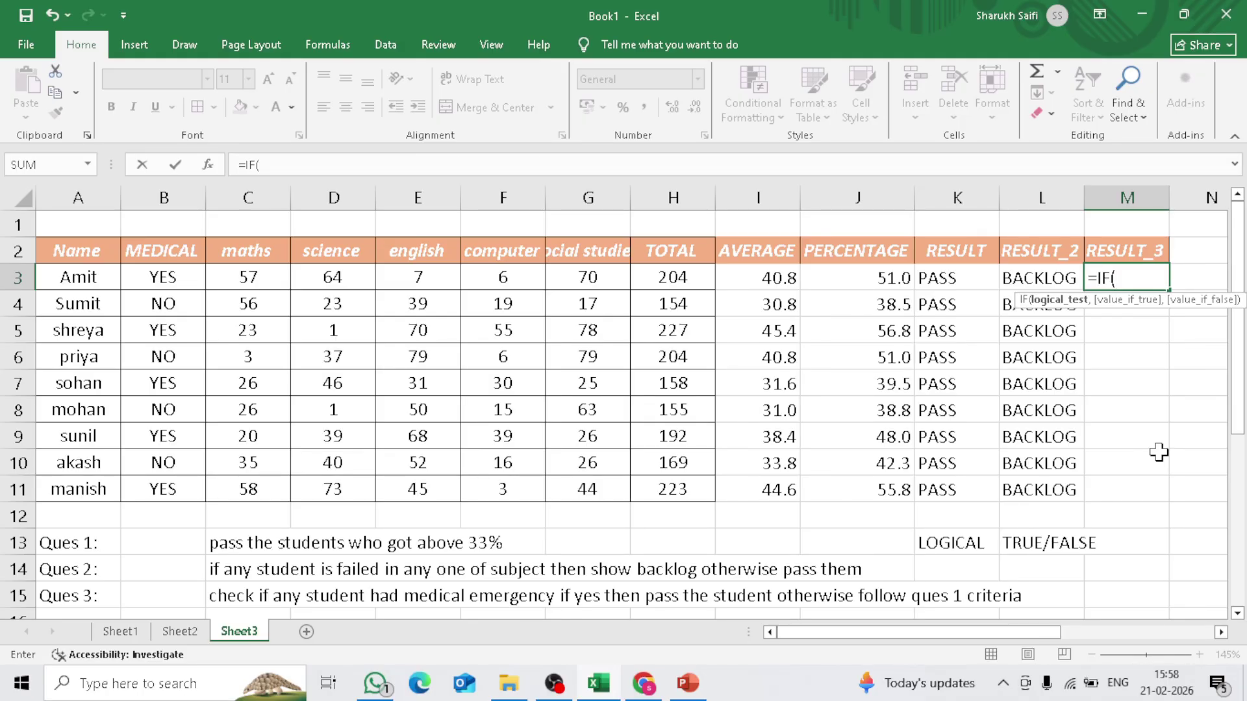
text(OR)
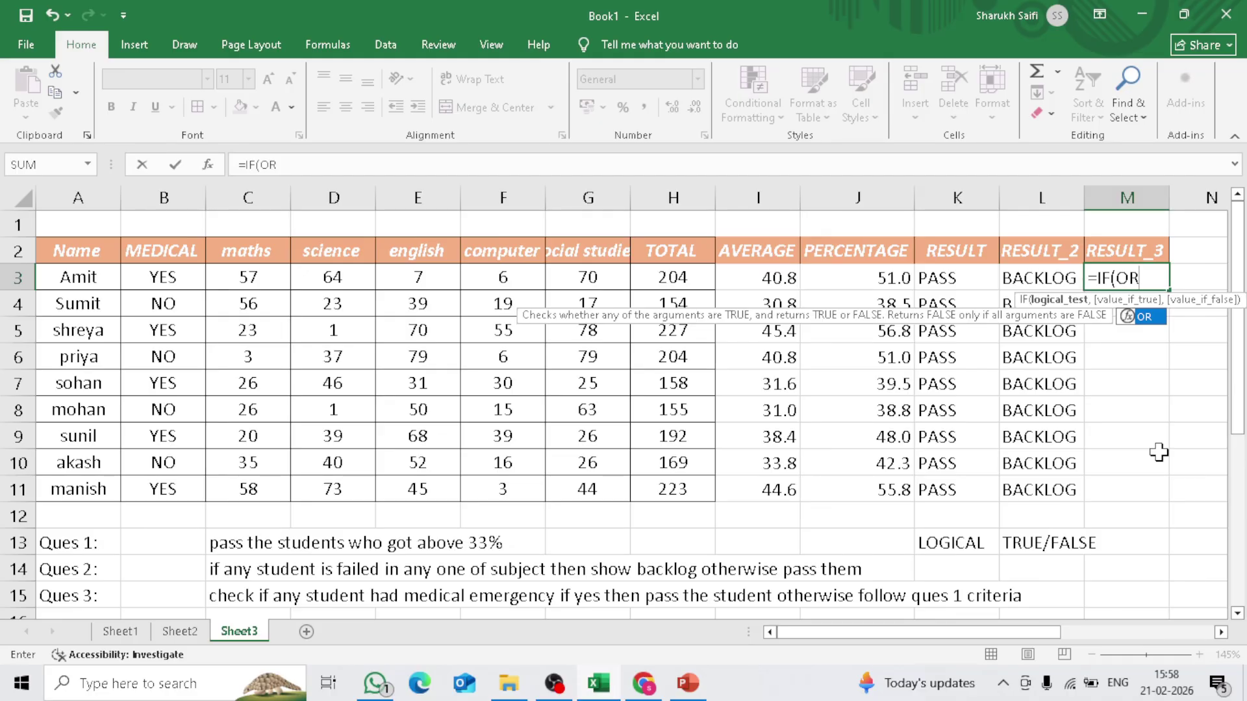
text(()
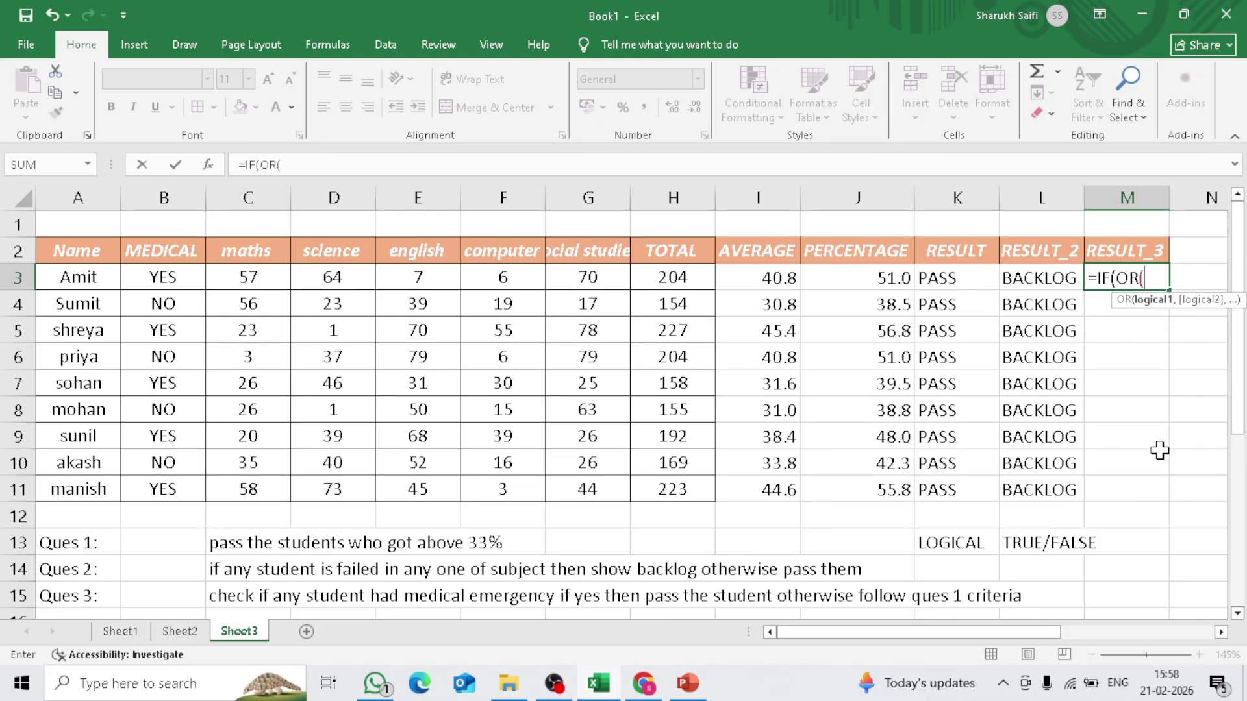
click(870, 277)
text(>33)
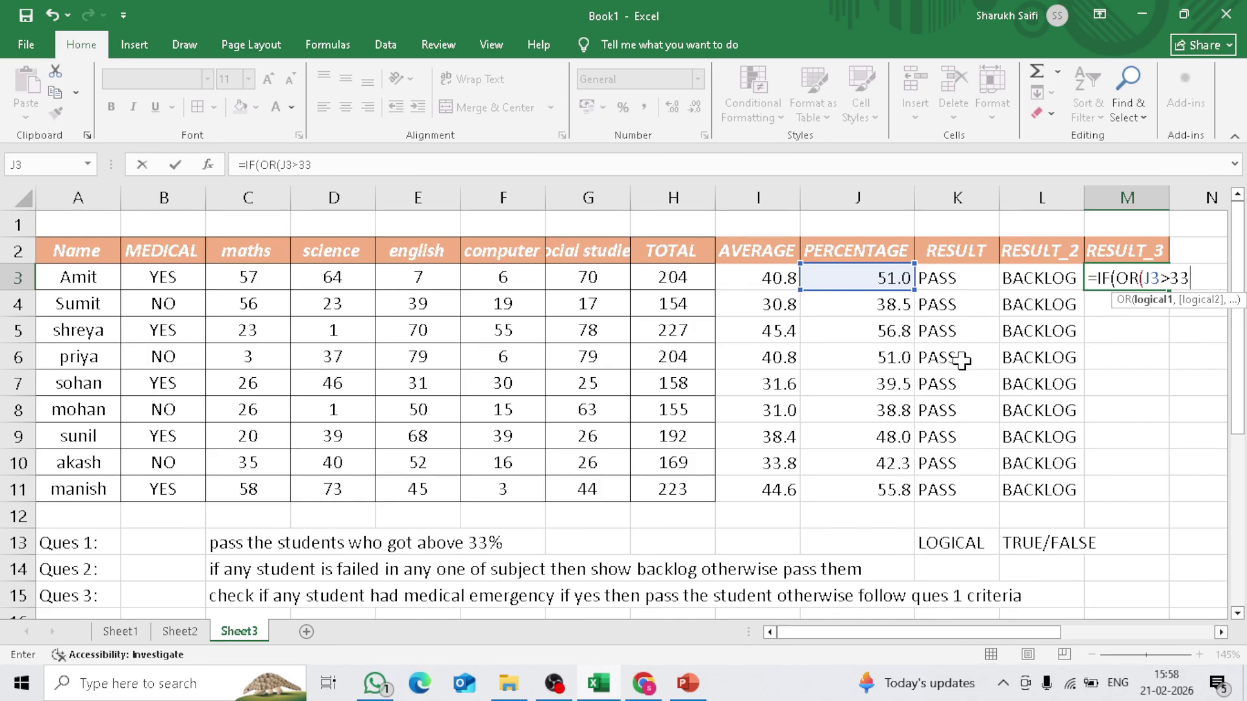
Add the medical condition B3="YES" as the second test and close the OR in M3
text(,)
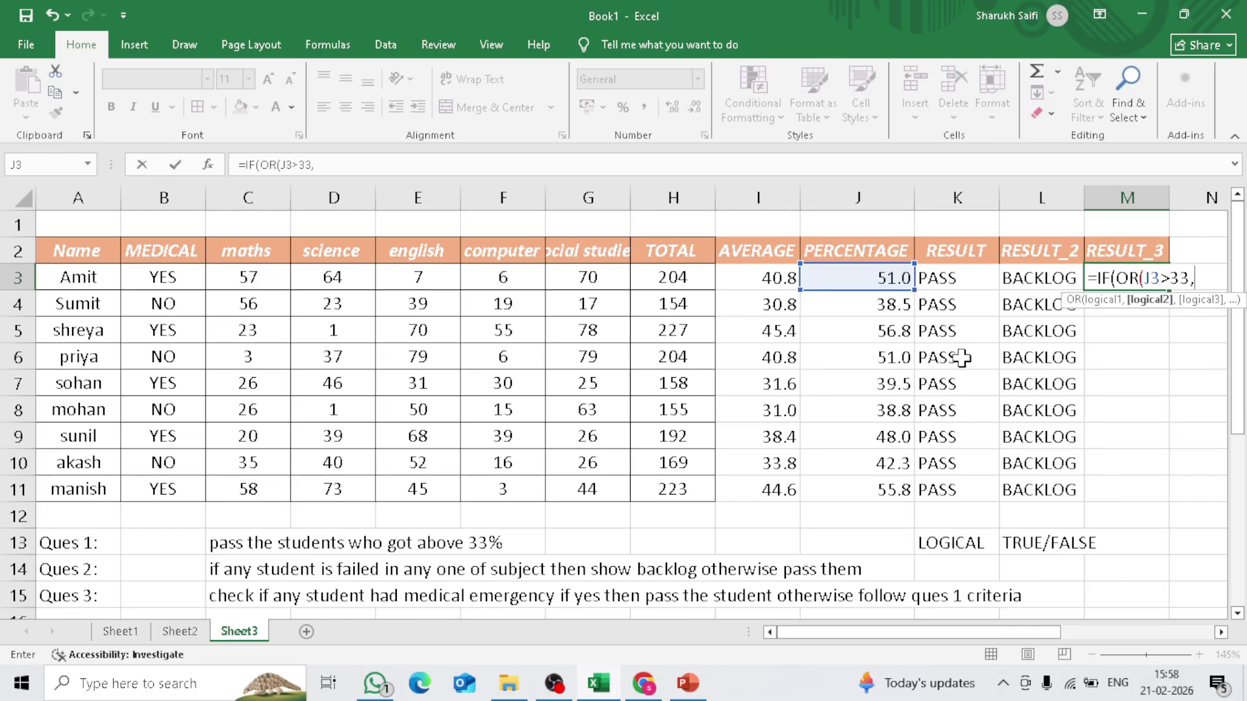
click(167, 279)
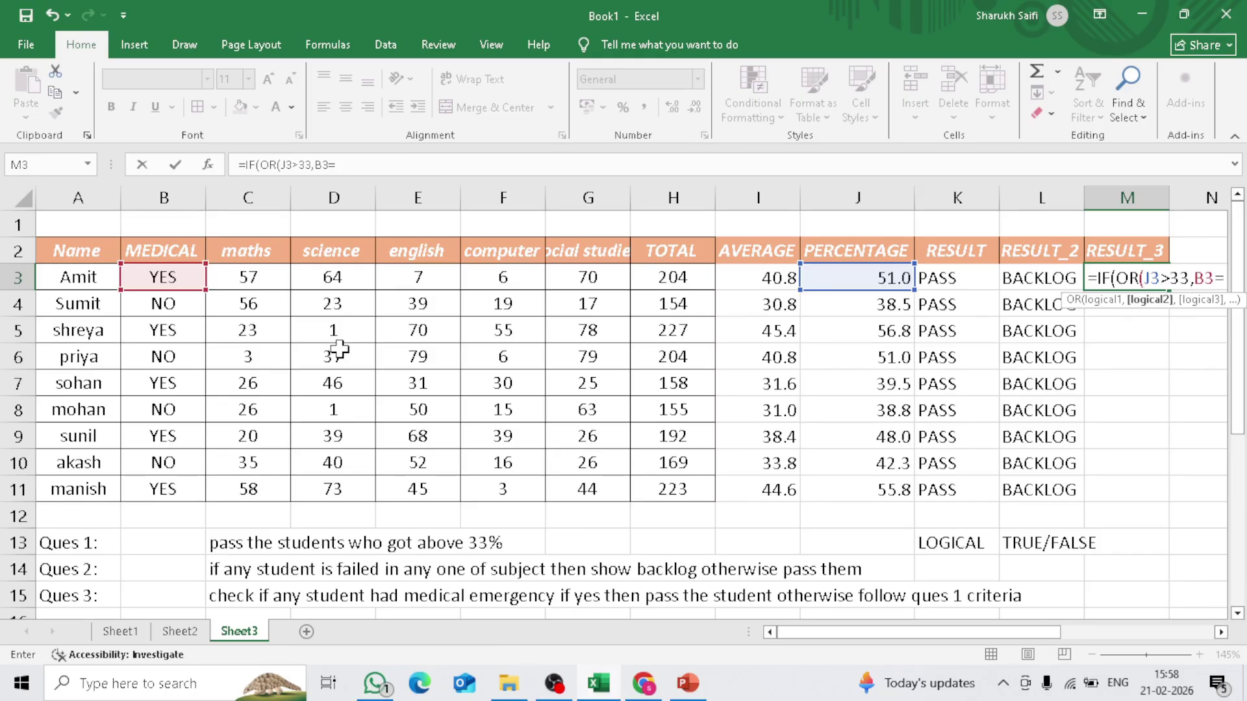
text(="YES")
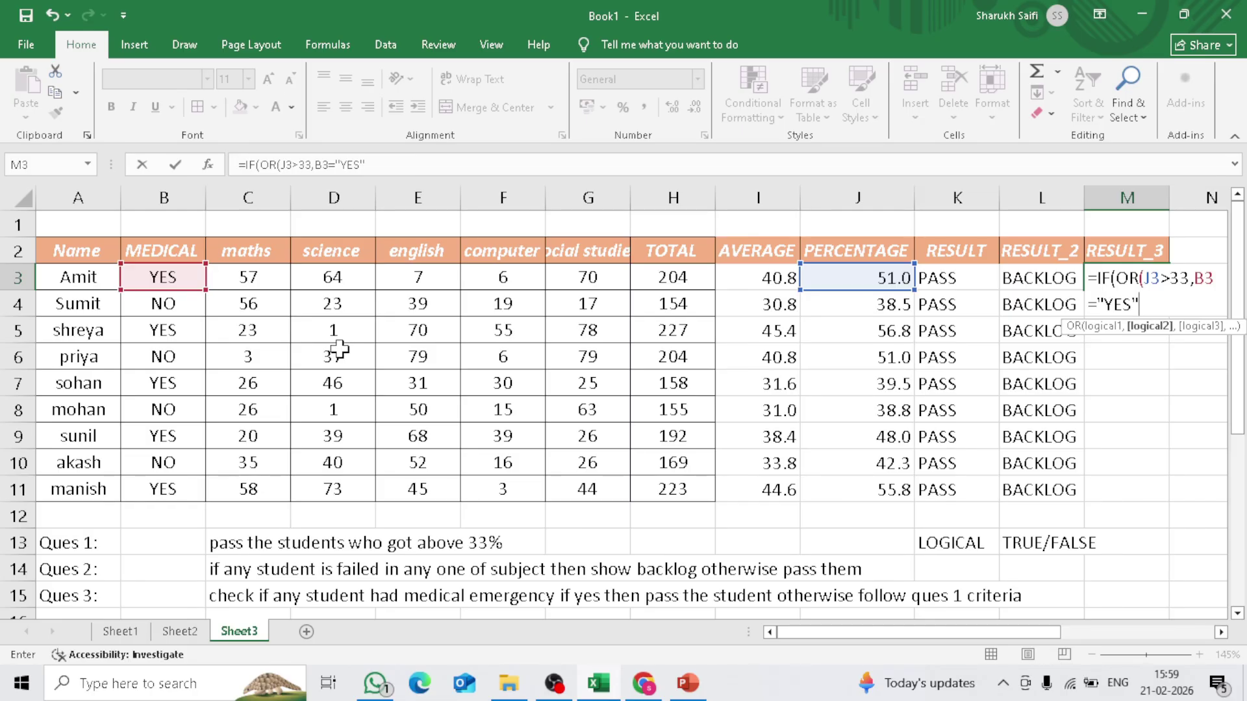
text())
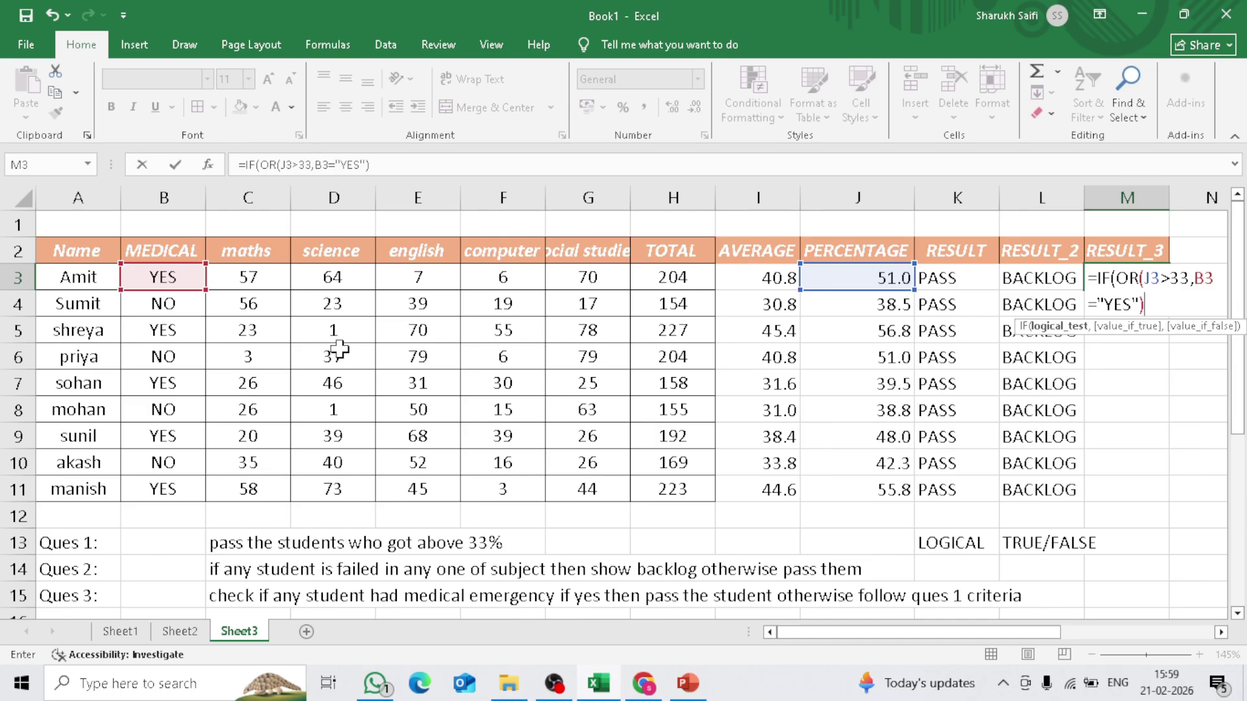
Complete the M3 formula with "PASS" as the value if true and "FAIL" as the value if false, and reselect M3
text(,"PASS")
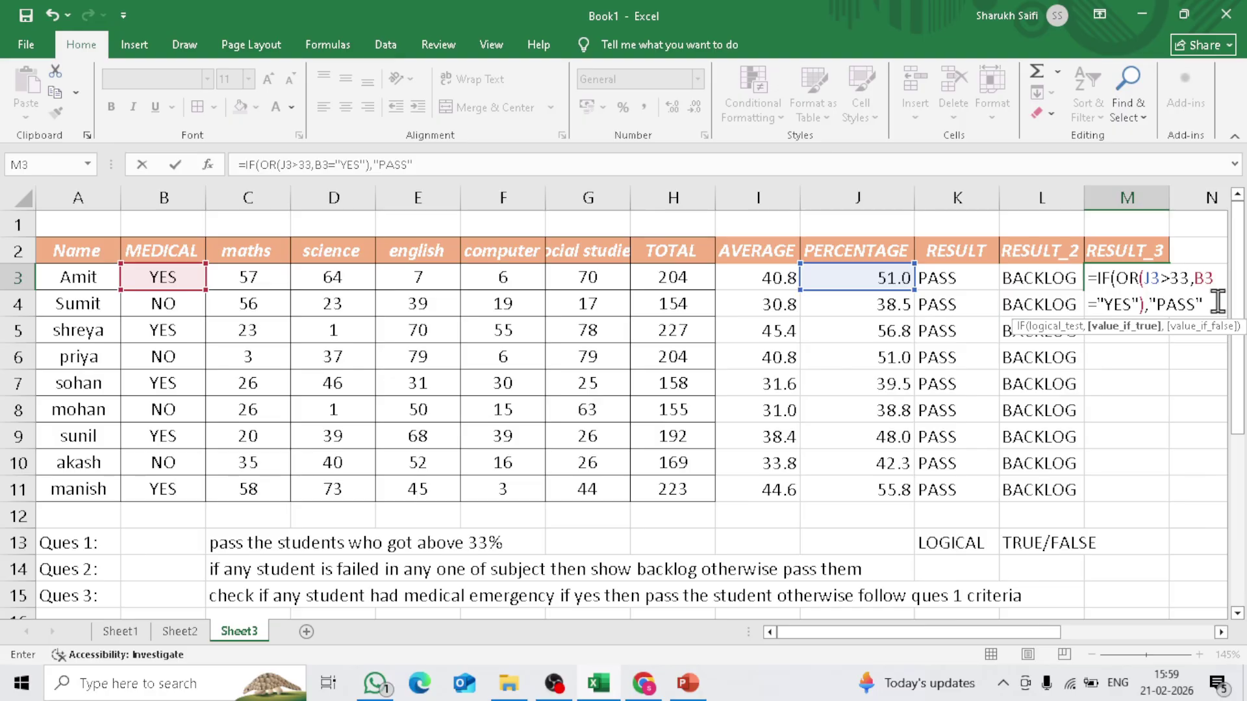
text(,)
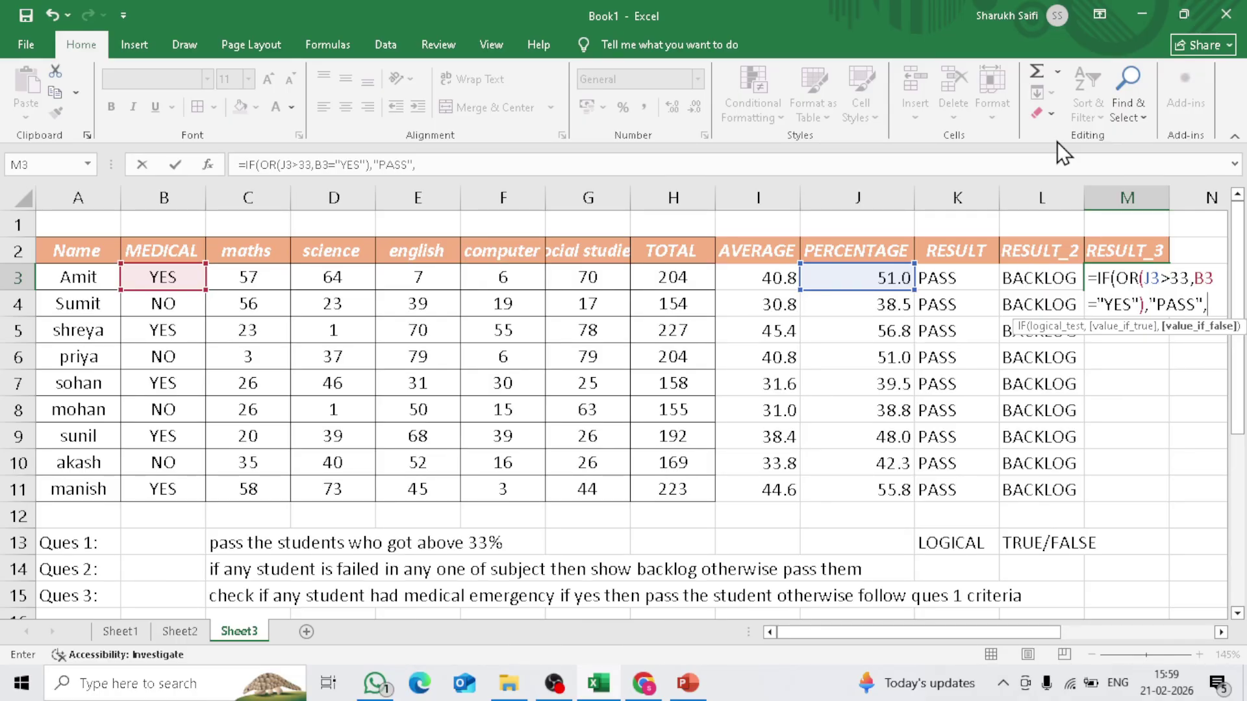
text(fAIL)
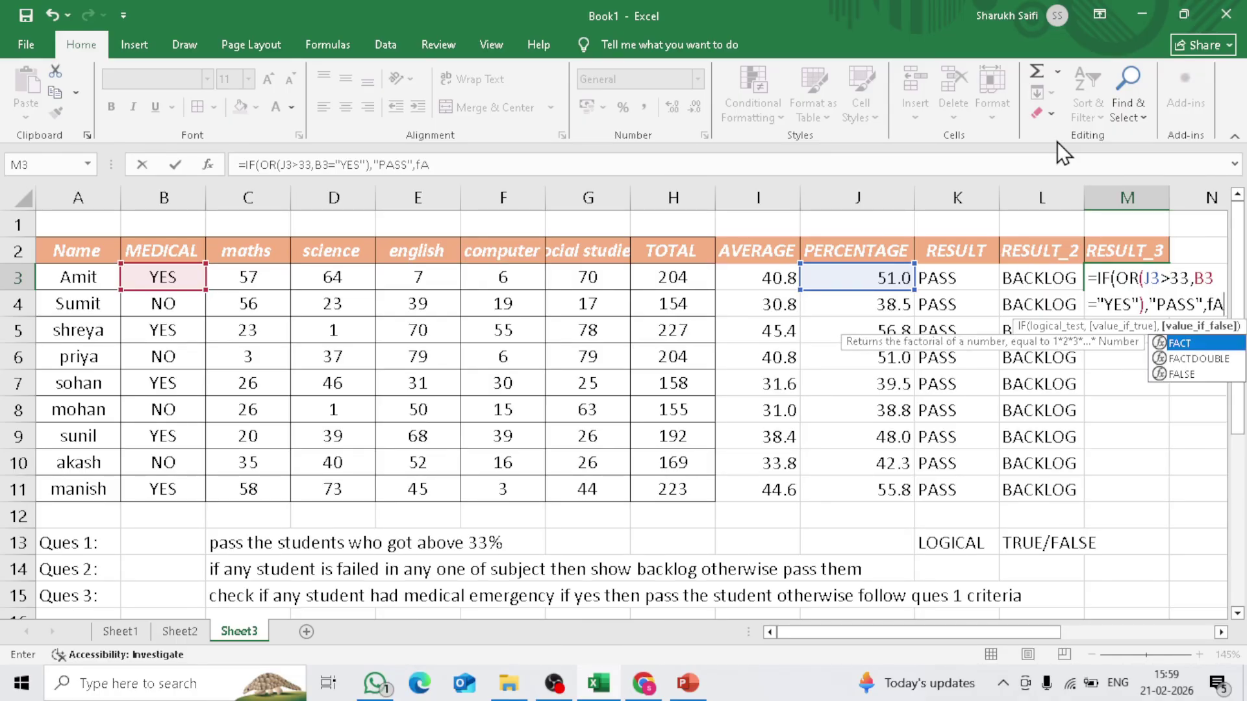
key(BackSpace)
key(BackSpace)
key(BackSpace)
key(BackSpace)
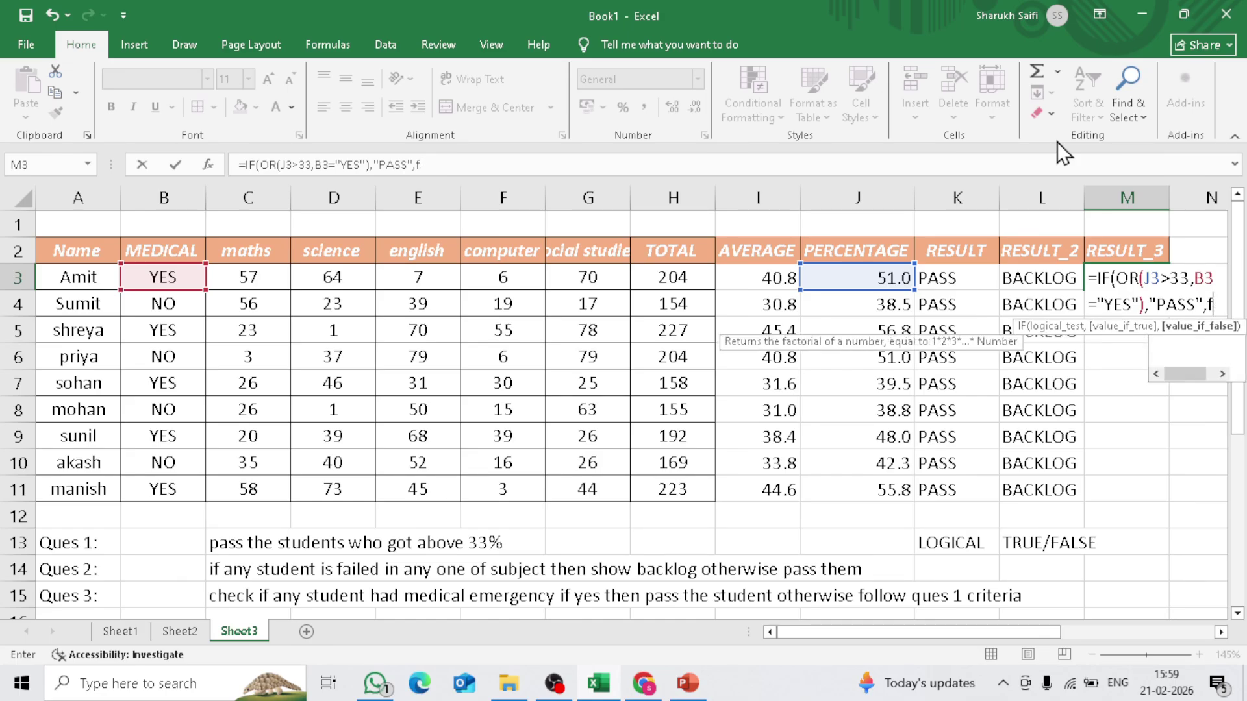
text("FA)
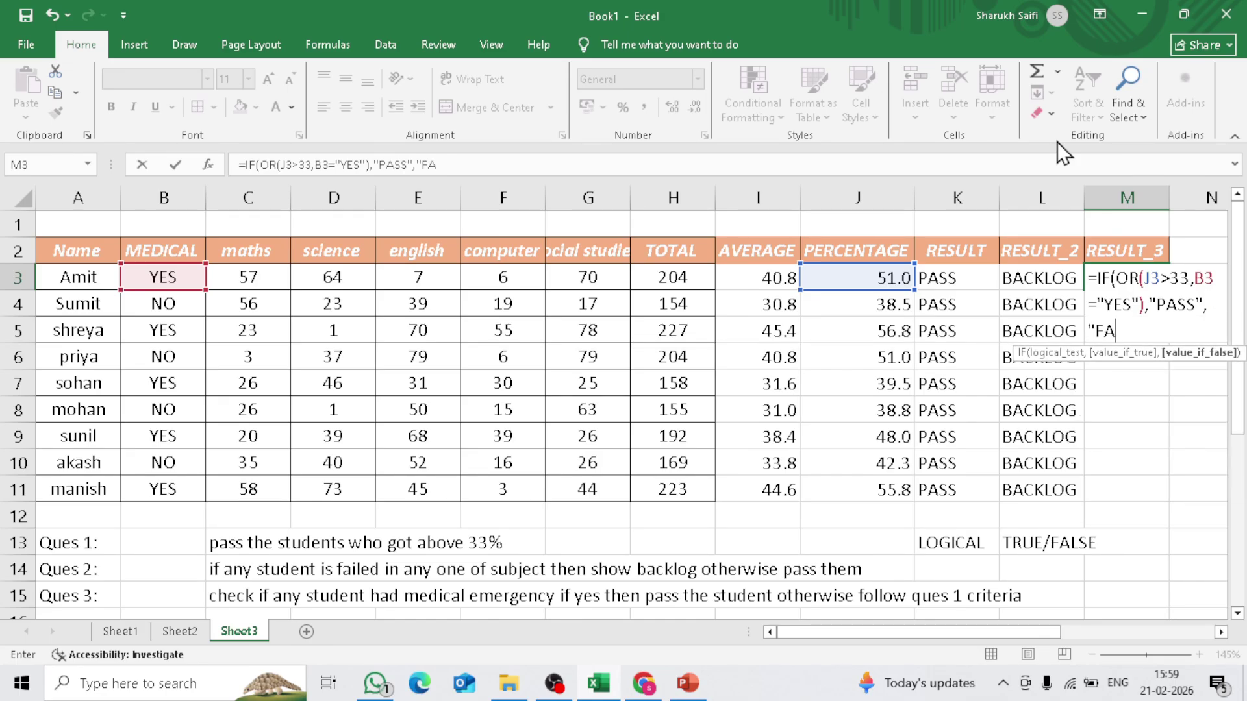
text(IL"))
key(Return)
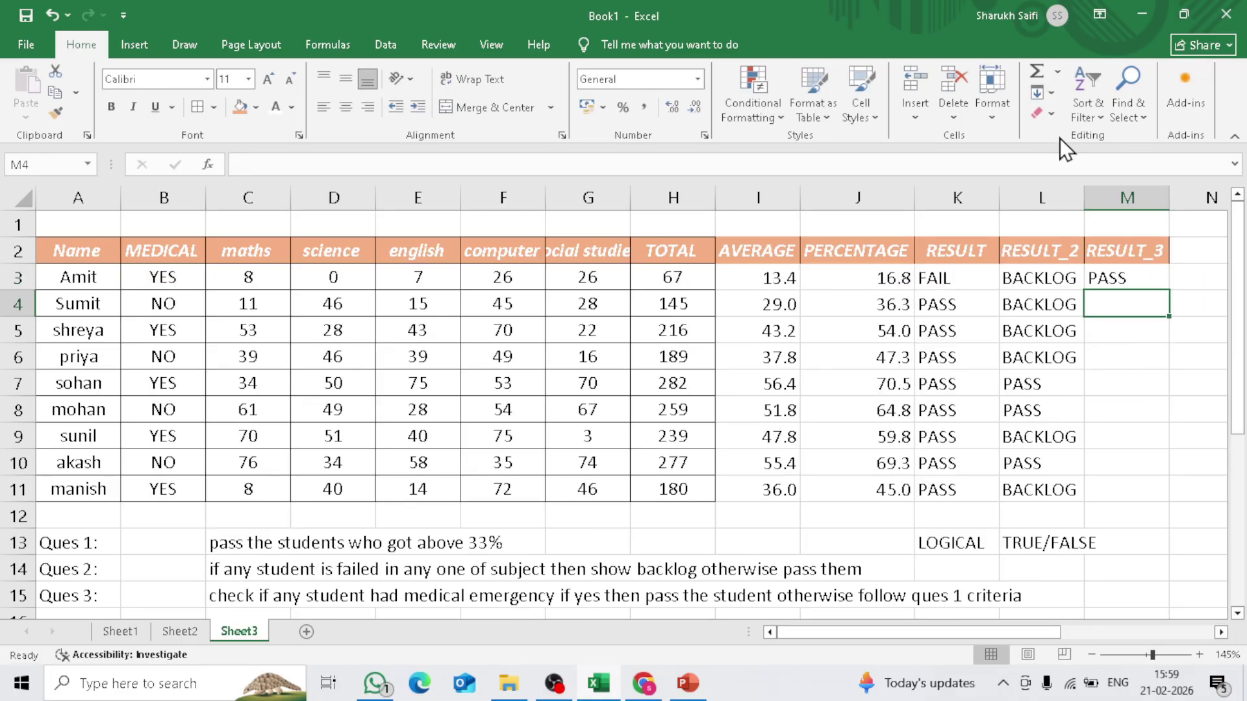
click(1137, 281)
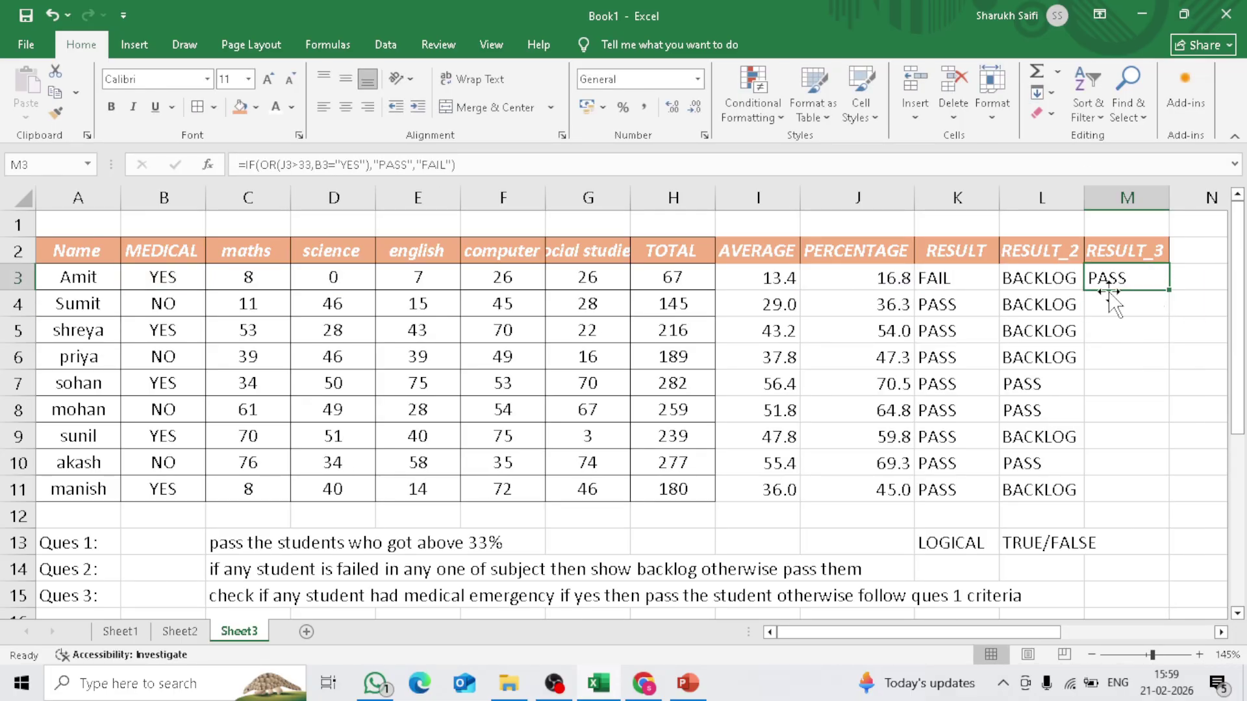
Fill the RESULT_3 formula from M3 down to M11 and select the filled results for review
double_click(1169, 290)
click(1190, 309)
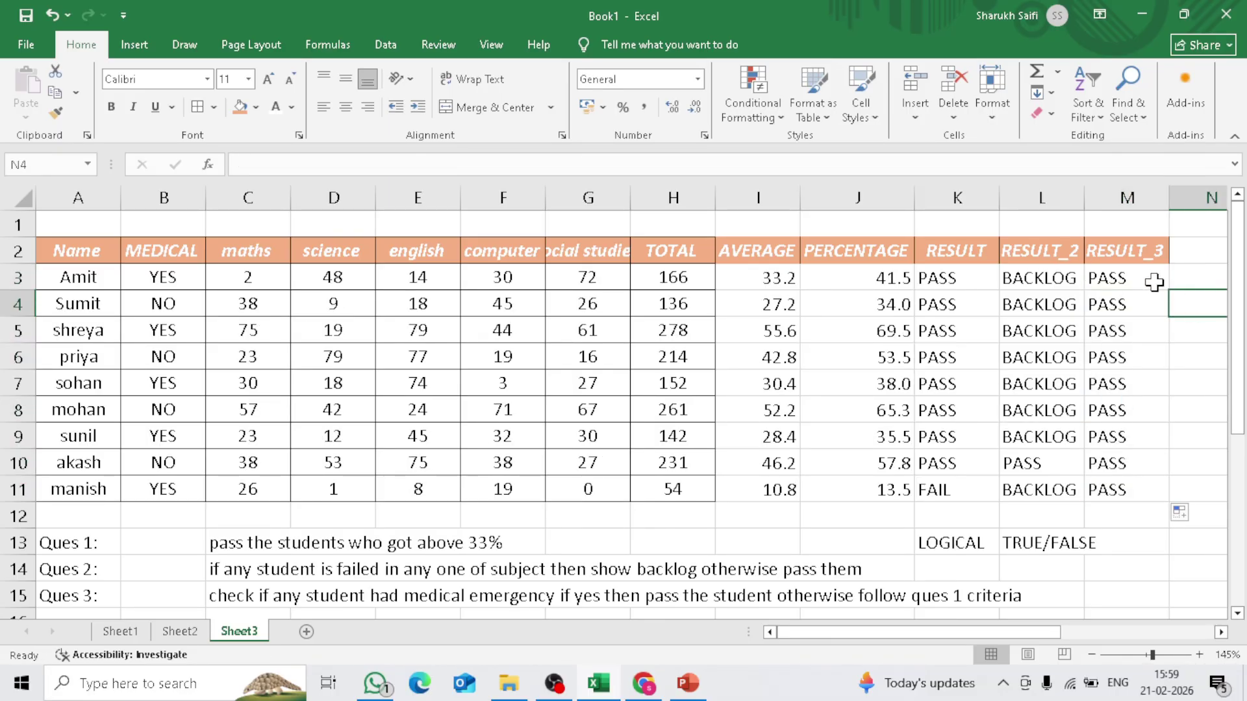
drag(1138, 278, 1107, 488)
Examine row 11, comparing its percentage and MEDICAL entry with the RESULT_3 outcome in M11
drag(943, 494, 247, 463)
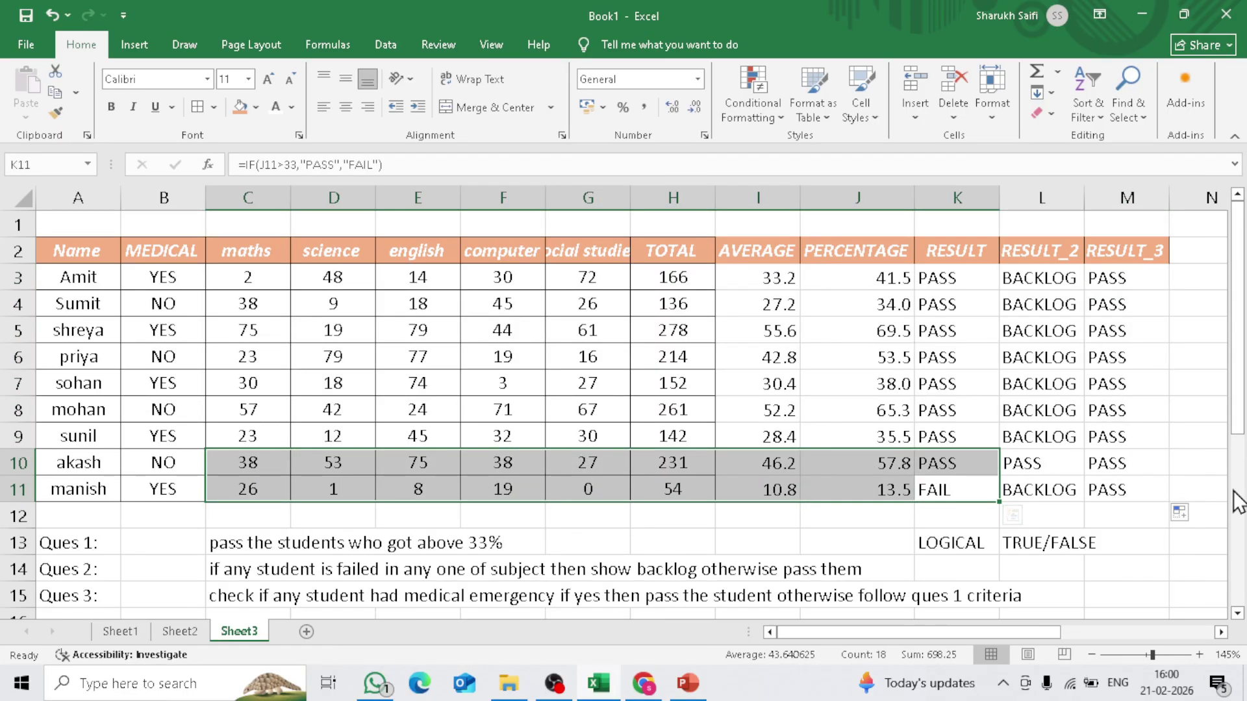
click(903, 494)
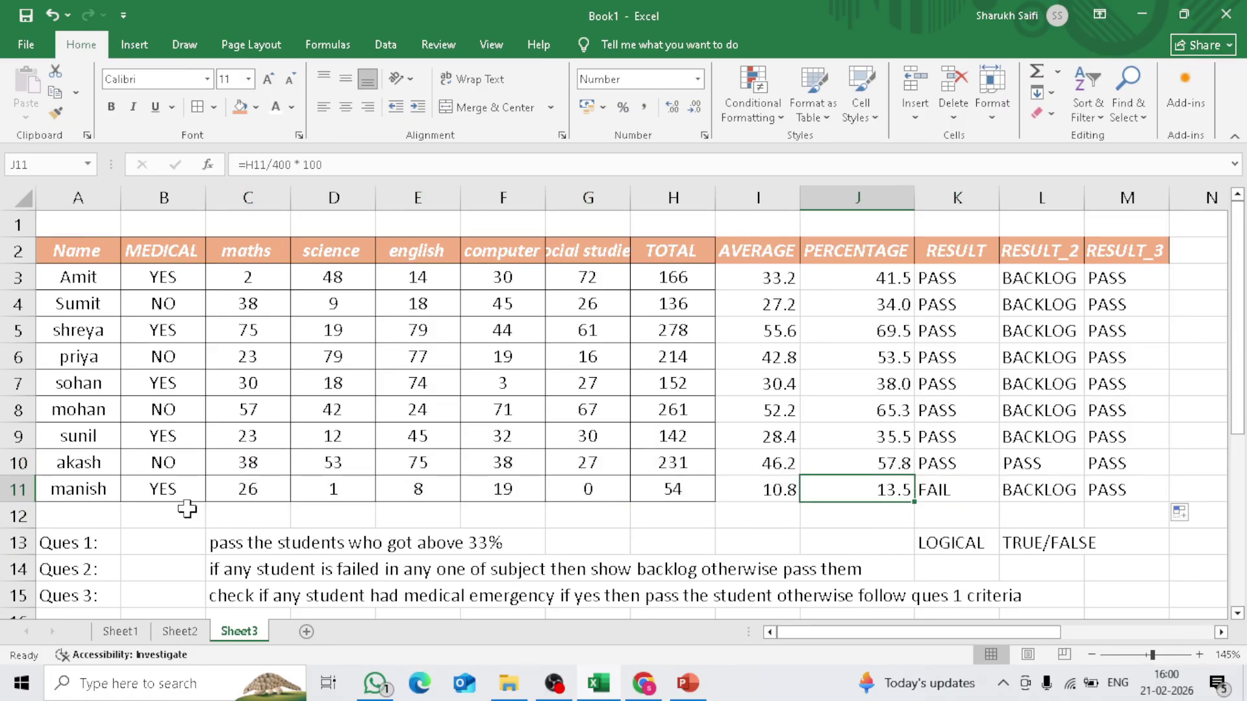
click(179, 493)
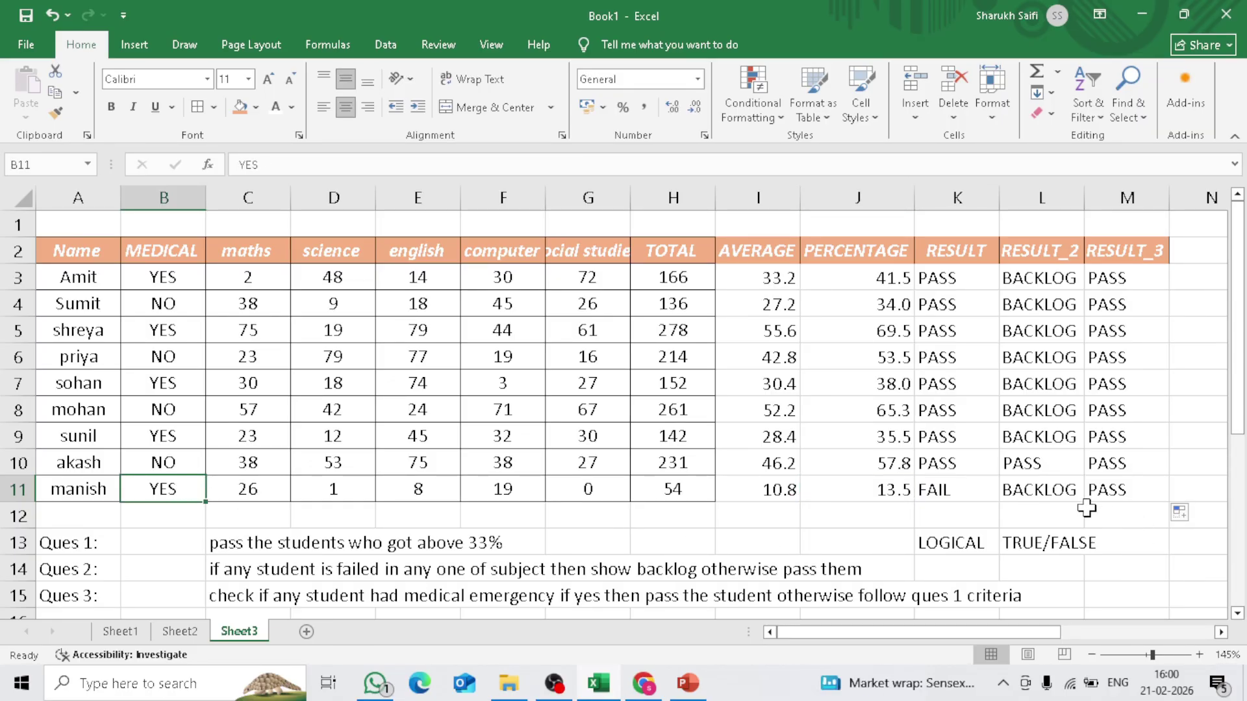
click(906, 493)
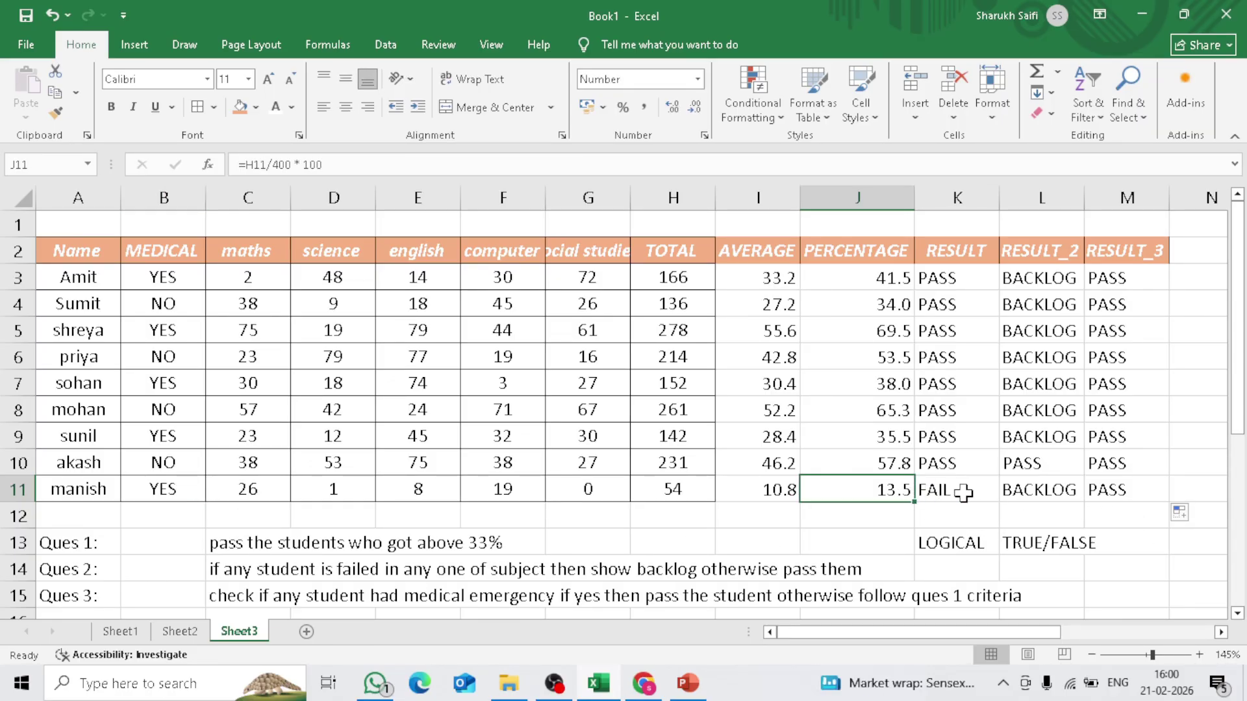
click(1143, 490)
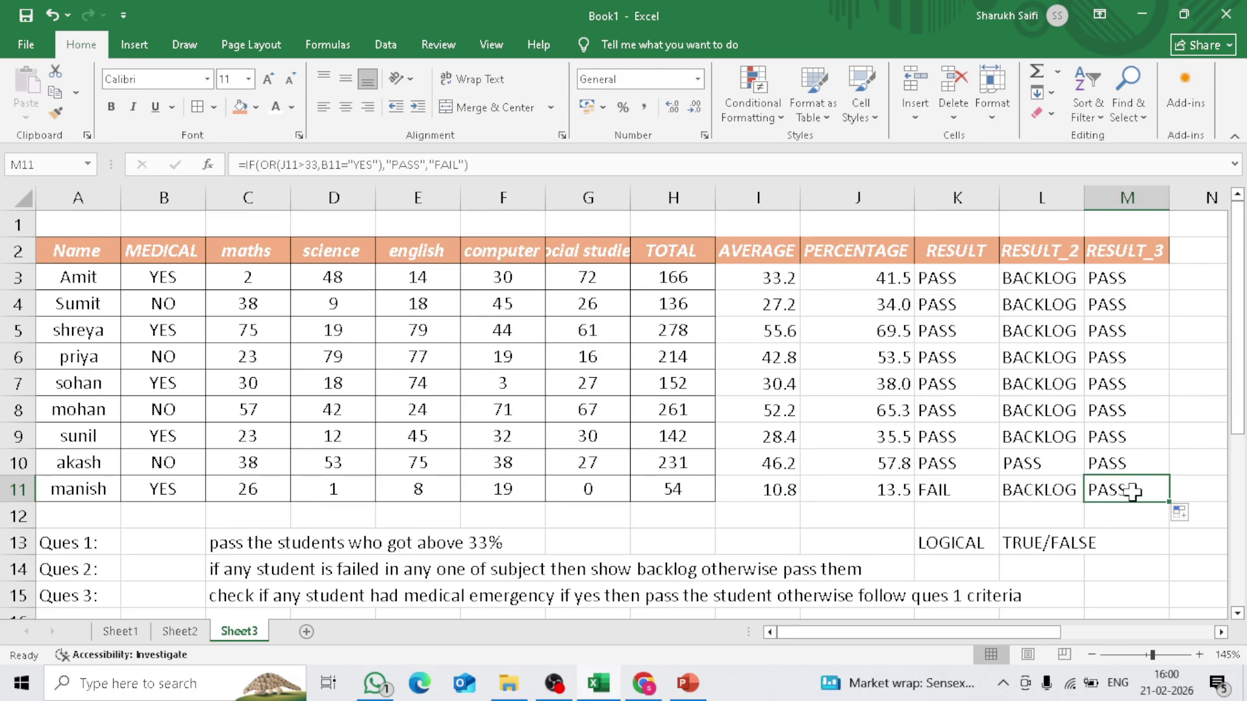